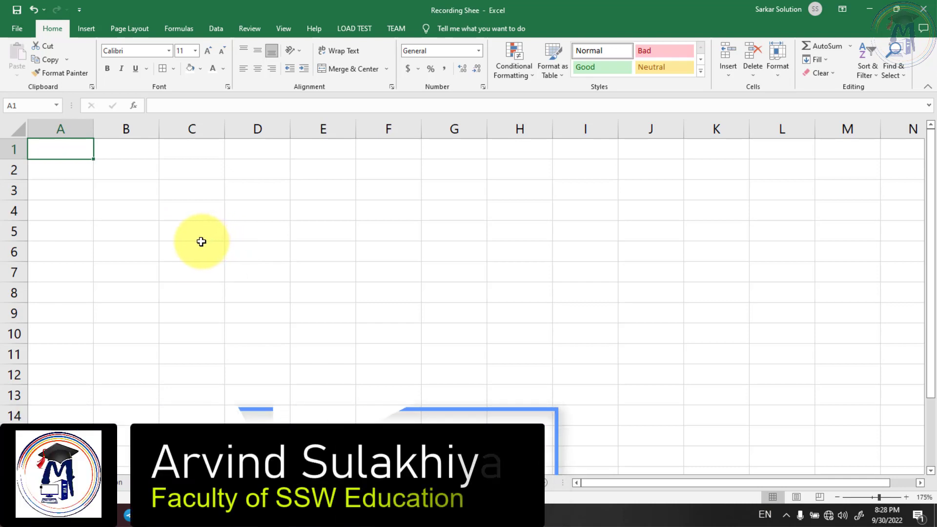
Step: Rename the Sheet2 tab to 'Electricity Bill'
left_click(78, 175)
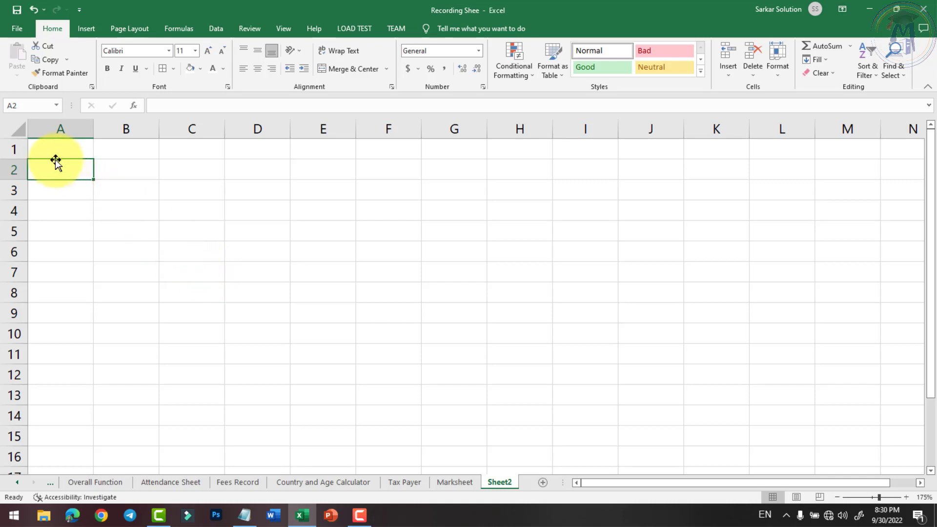
left_click(10, 149)
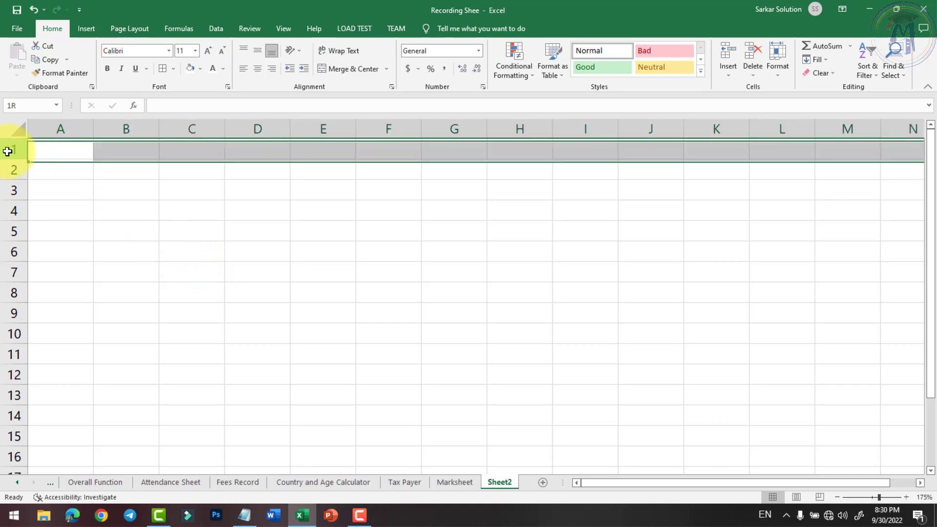
left_click(54, 168)
right_click(504, 482)
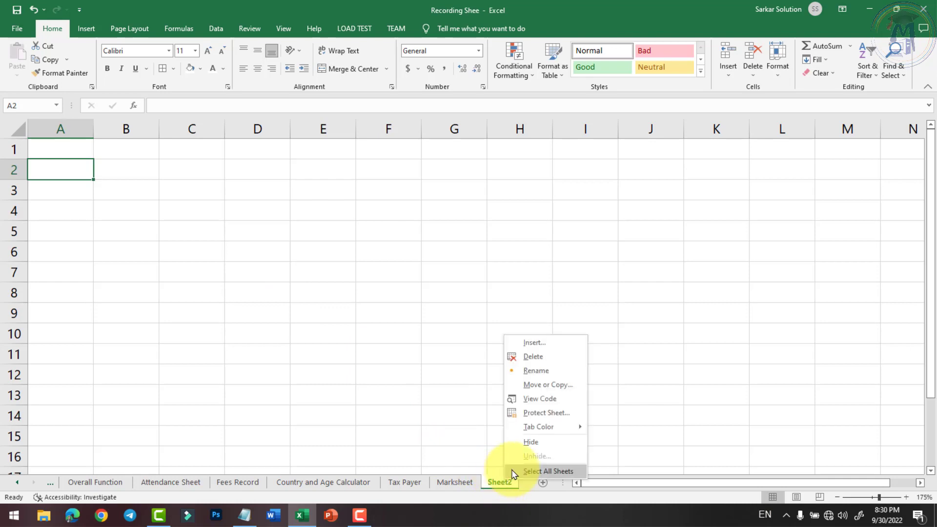
left_click(520, 371)
type("El")
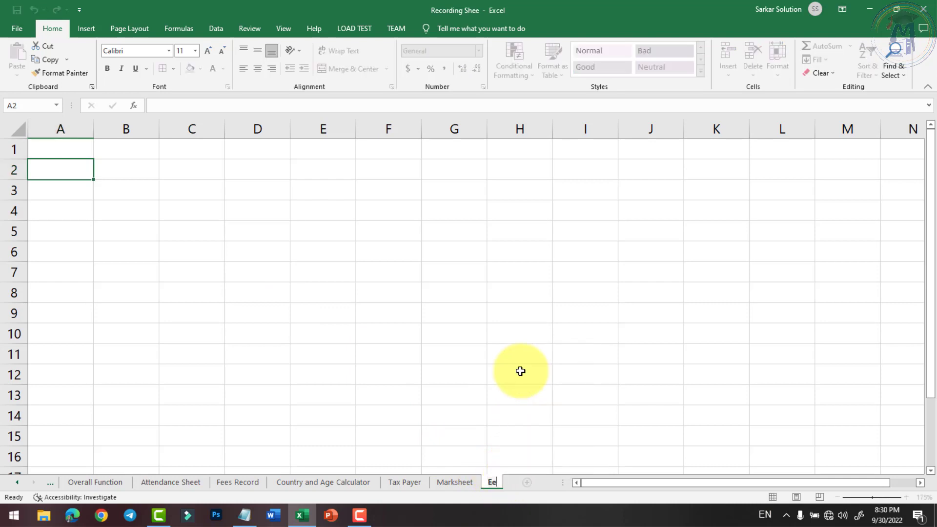
type("ectric")
type("ity S")
key("BackSpace")
type("Bi")
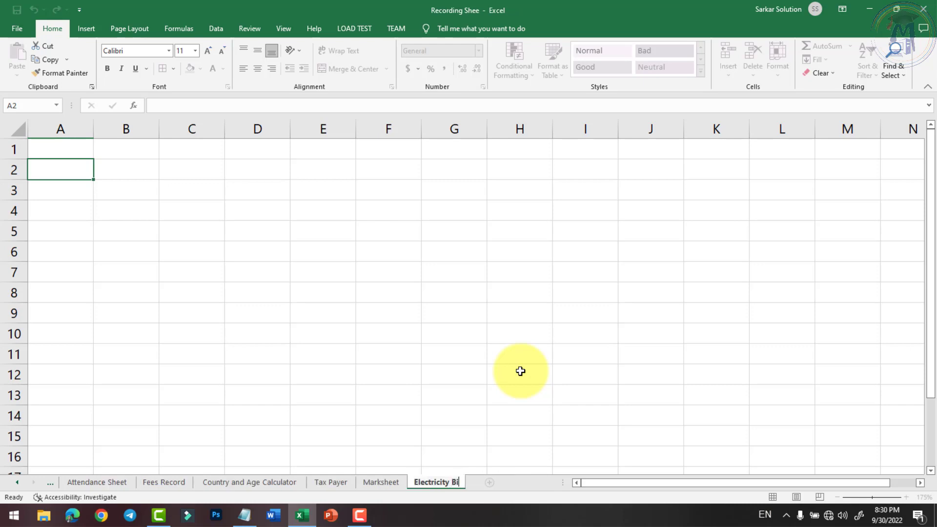
type("ll")
key("Return")
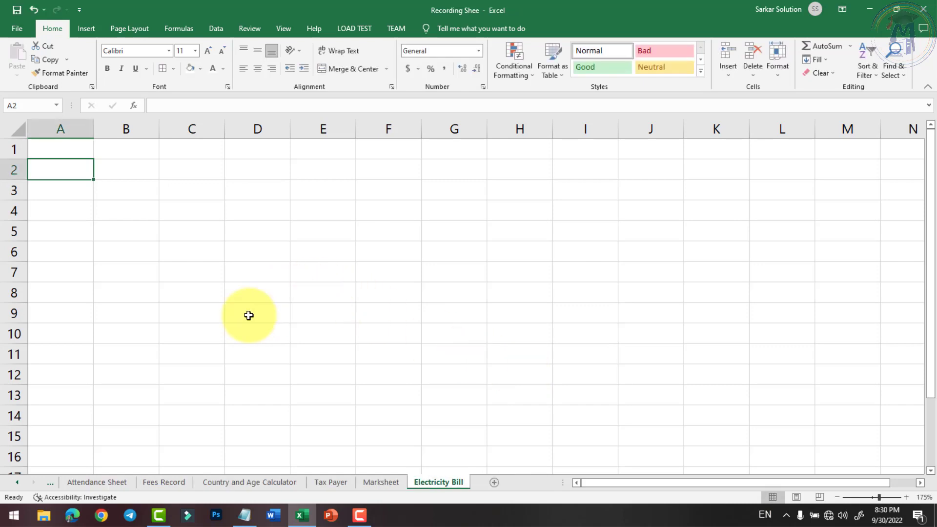
Step: Set the page size to A4 and the orientation to Portrait in Page Layout
left_click(141, 28)
left_click(163, 61)
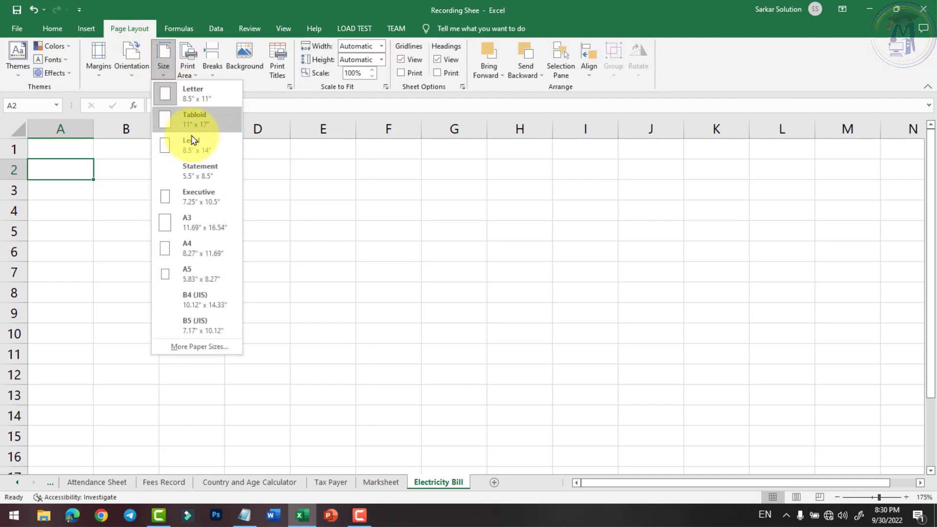
left_click(189, 244)
left_click(131, 61)
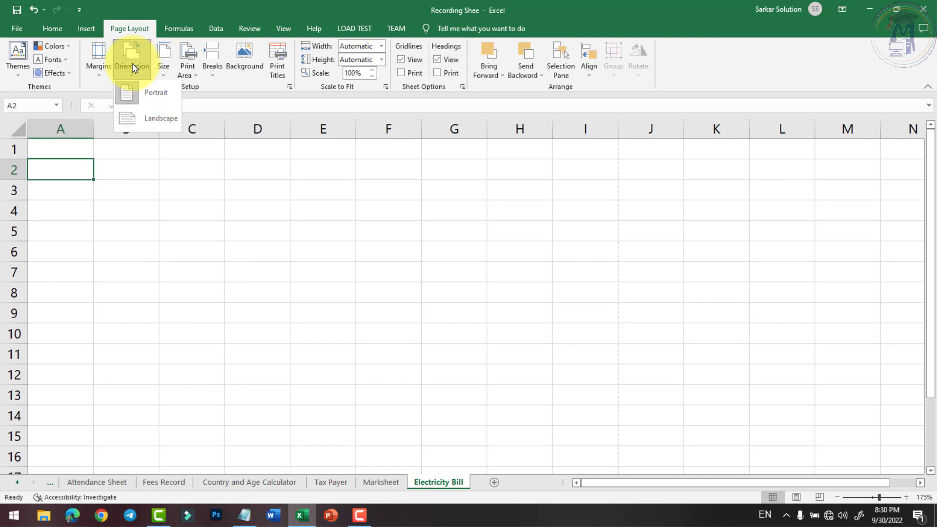
left_click(156, 98)
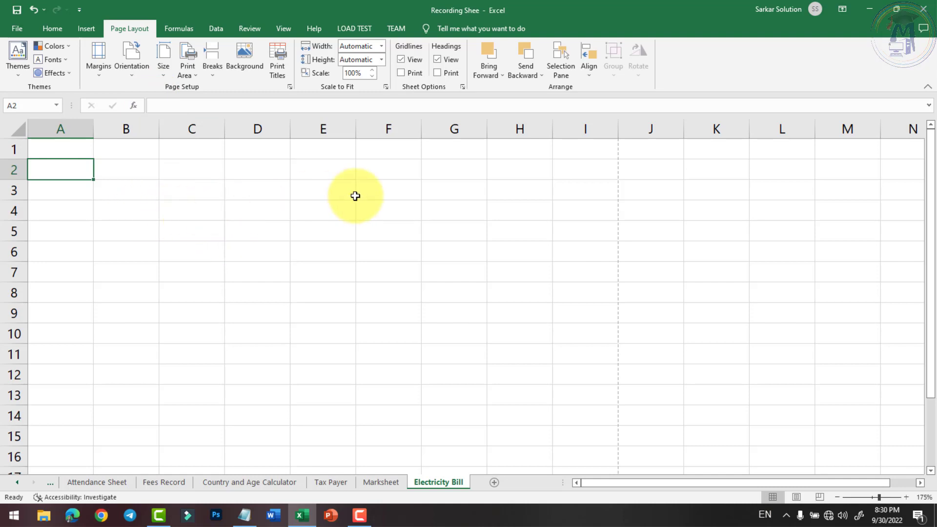
Step: Select cell A2 on the worksheet to begin the headings
left_click(184, 216)
left_click(66, 209)
left_click(65, 188)
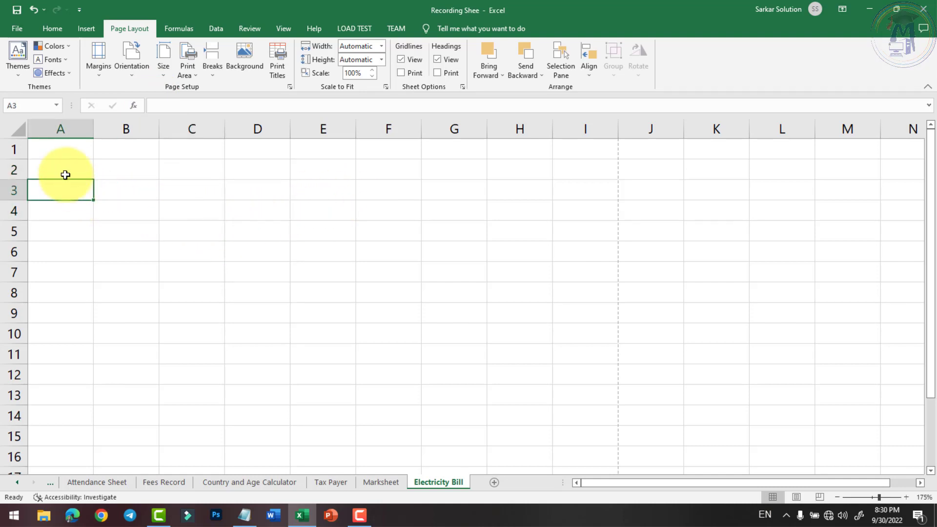
left_click(64, 168)
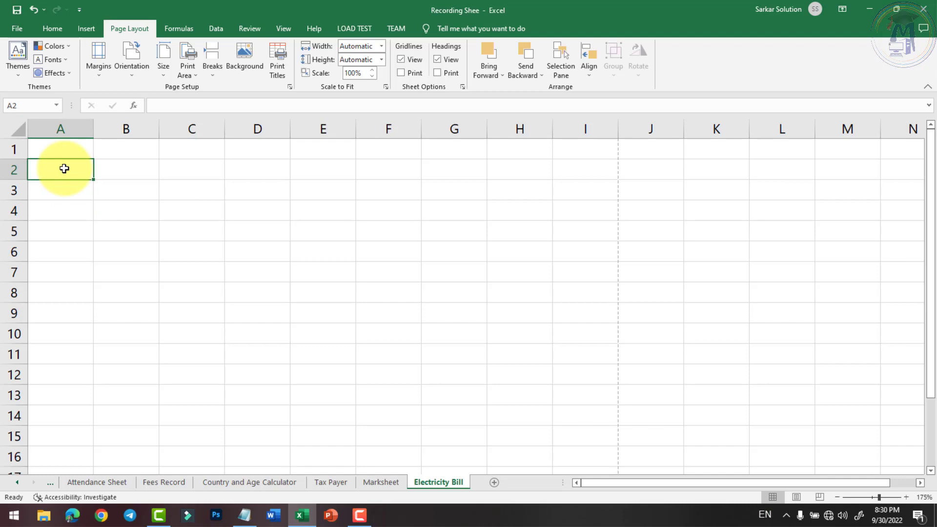
Step: Enter the headings MTR No, Name and Last Date in A2:C2
type("M")
key("BackSpace")
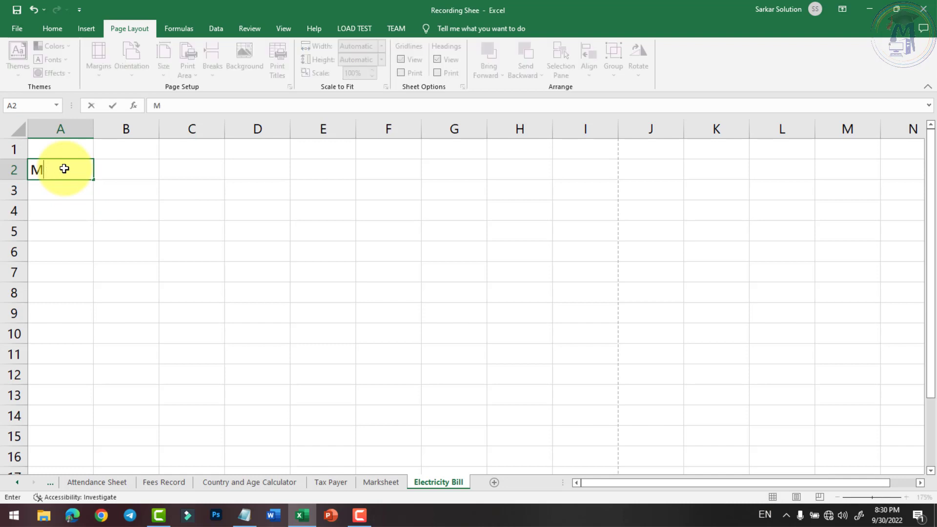
type("Tr")
key("BackSpace")
type("R N")
type("o")
key("Tab")
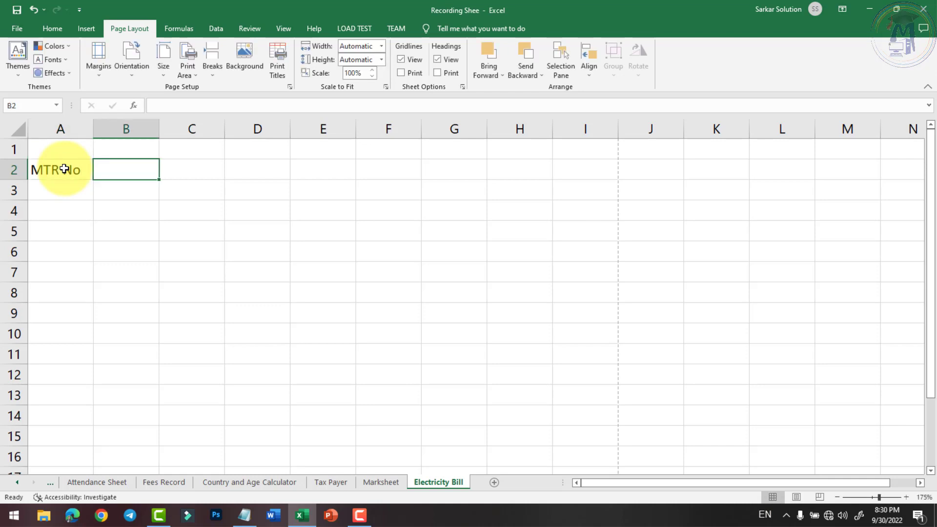
type("Name")
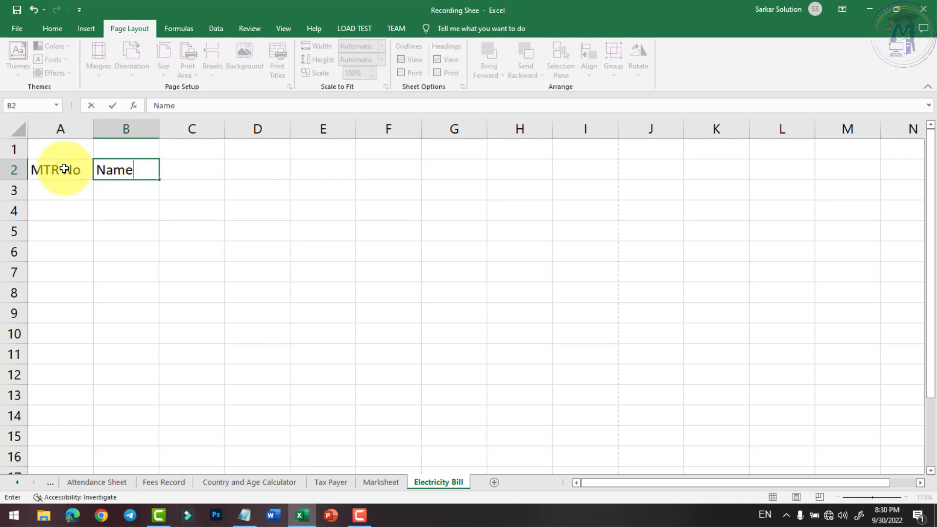
key("Tab")
type("La")
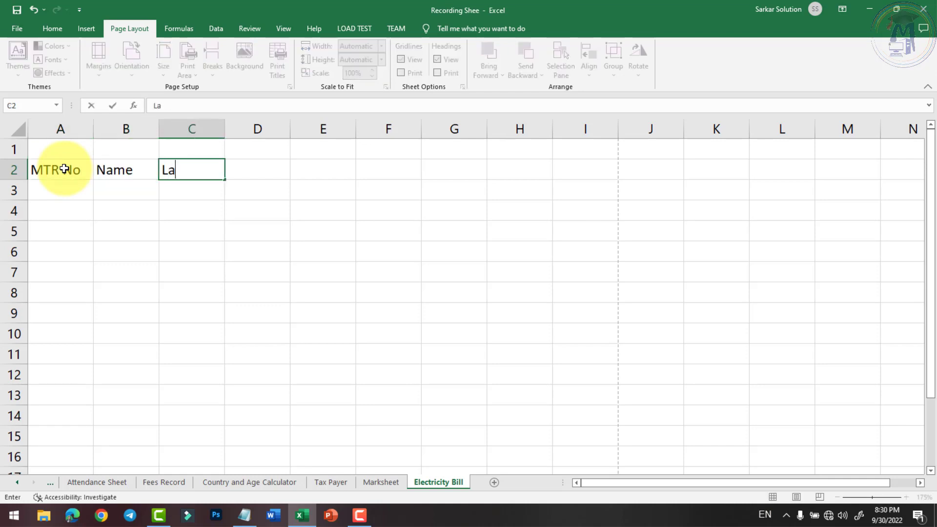
type("ste")
key("BackSpace")
type("Da")
type("te")
key("Tab")
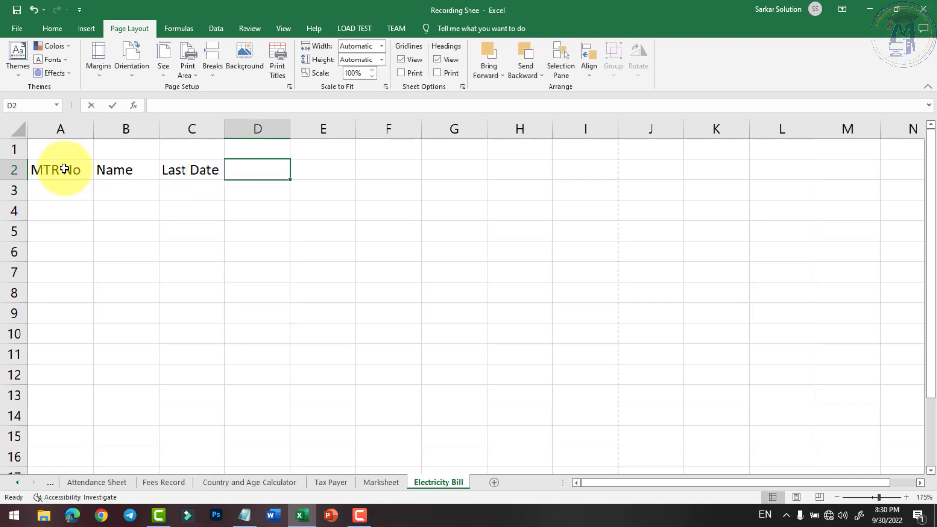
Step: Enter the headings Pay Date, Unit, Amount, Tax, Panalty and Total in D2:I2
type("Pay ")
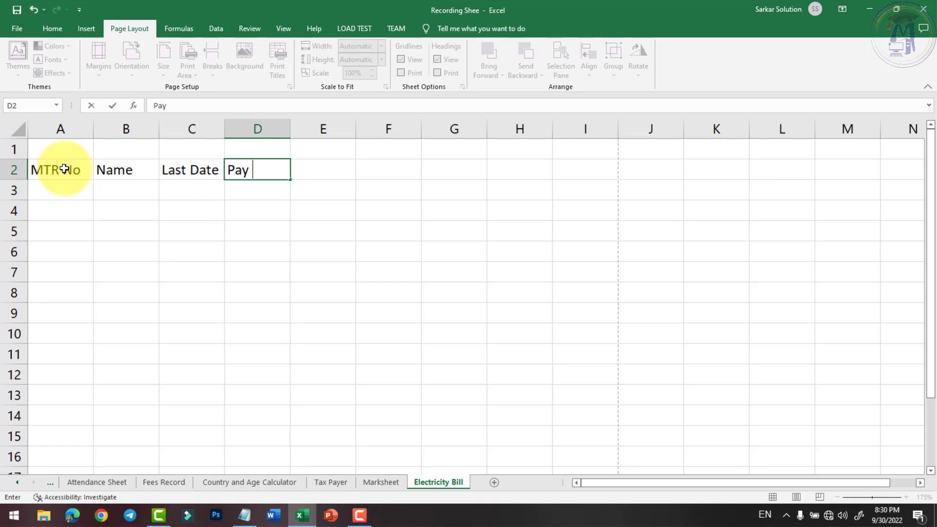
type("Date")
key("Tab")
type("Un")
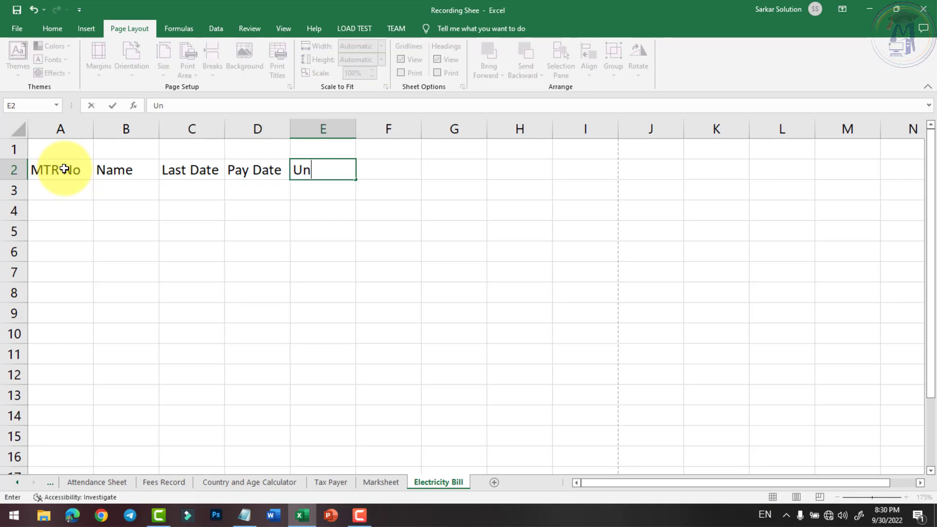
type("it")
key("Tab")
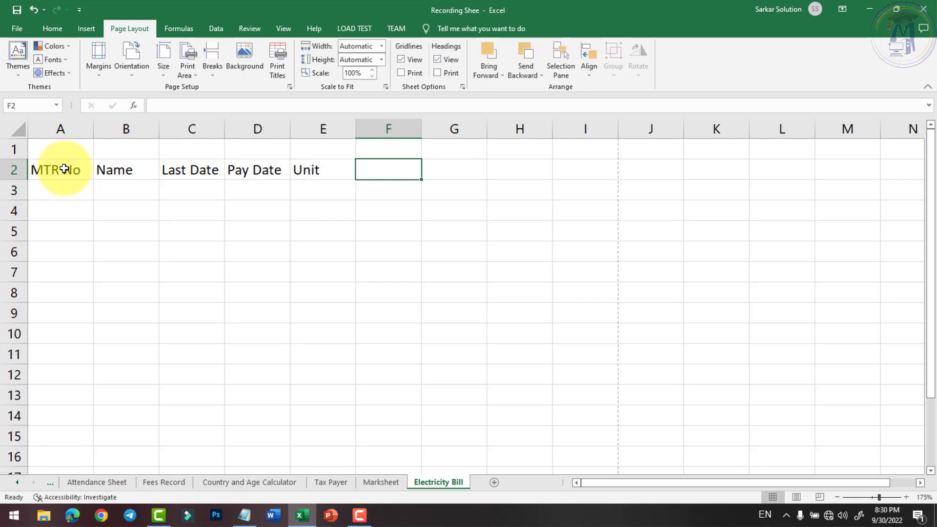
type("Amount")
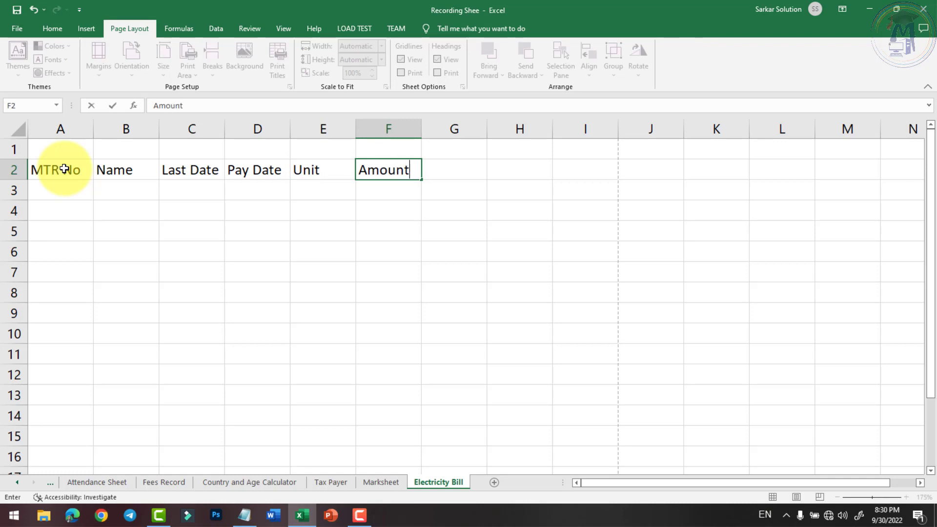
key("Tab")
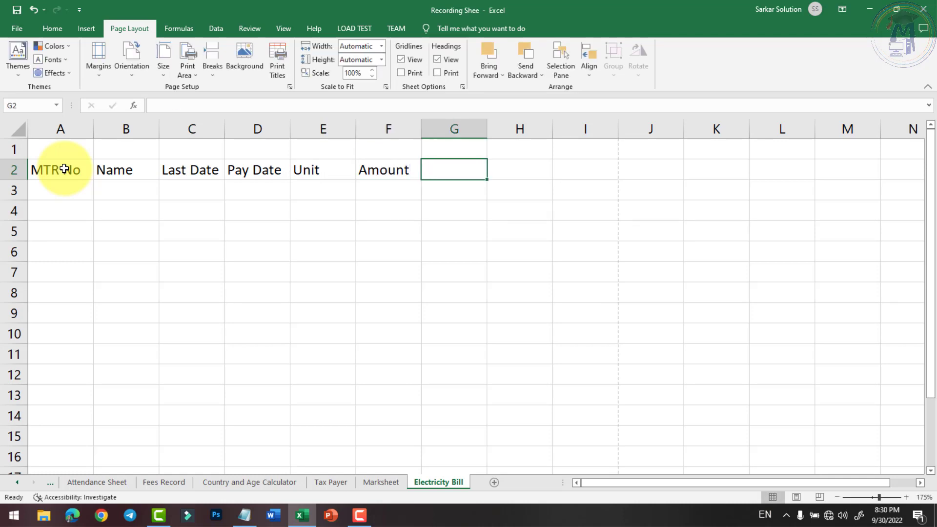
type("T")
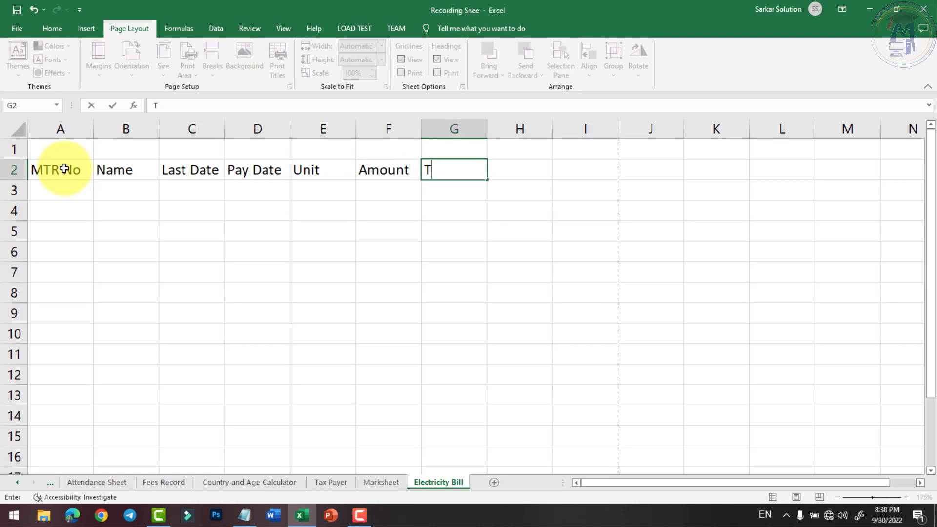
type("ax")
key("Tab")
type("Pa")
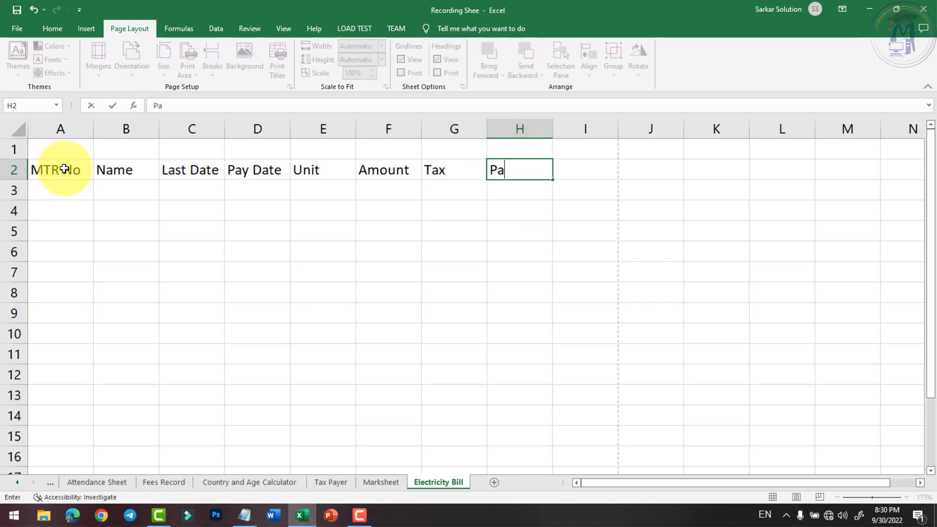
type("nalty")
key("BackSpace")
key("BackSpace")
type("ty")
key("Tab")
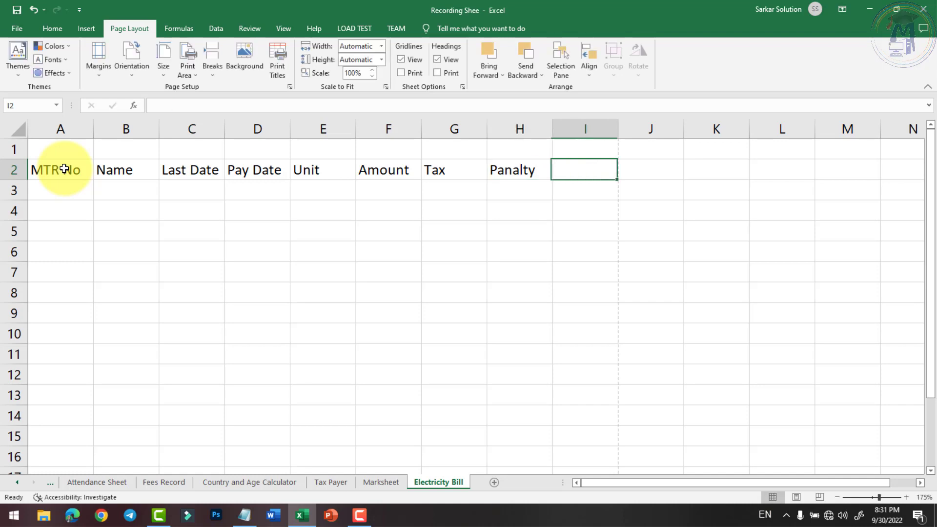
type("Total")
key("Return")
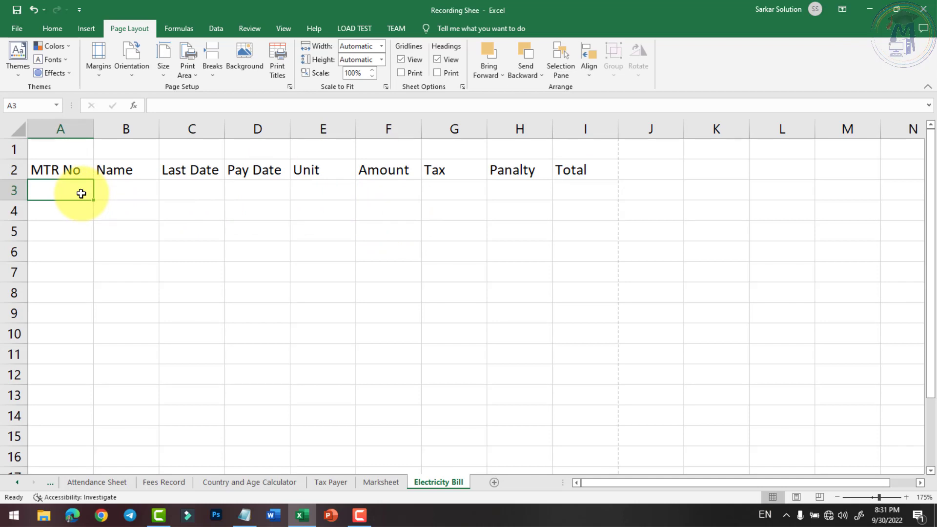
Step: Enter meter numbers 1101, 1201, 1501, 1601 and 1701 in A3:A7
type("1101")
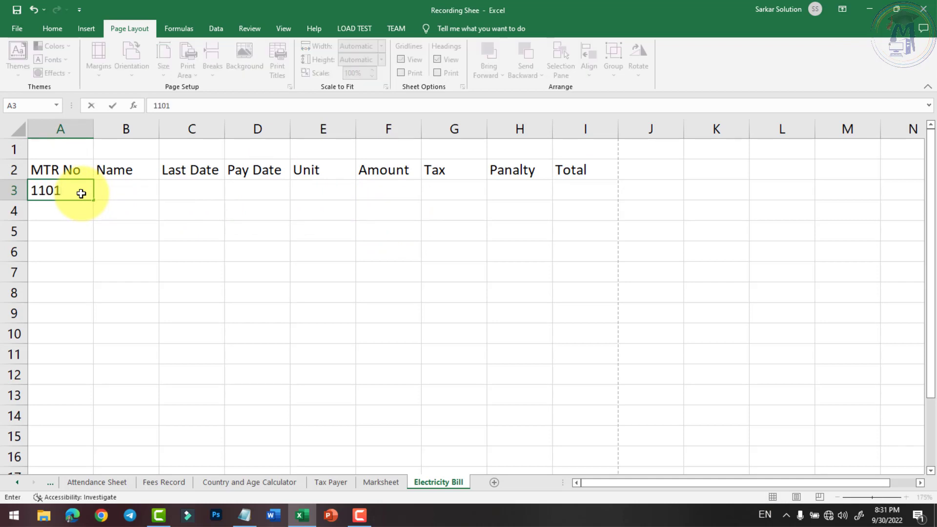
key("Return")
type("1201")
key("Return")
type("1")
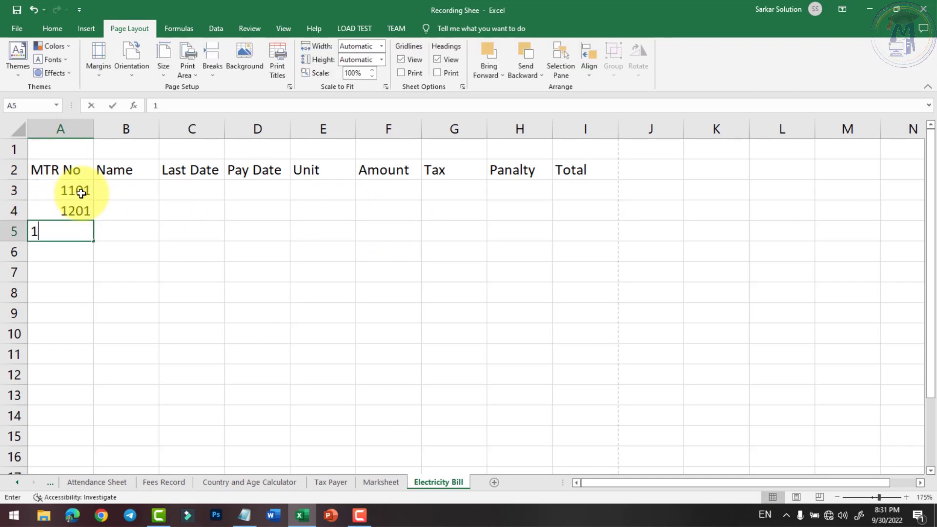
type("501")
key("Return")
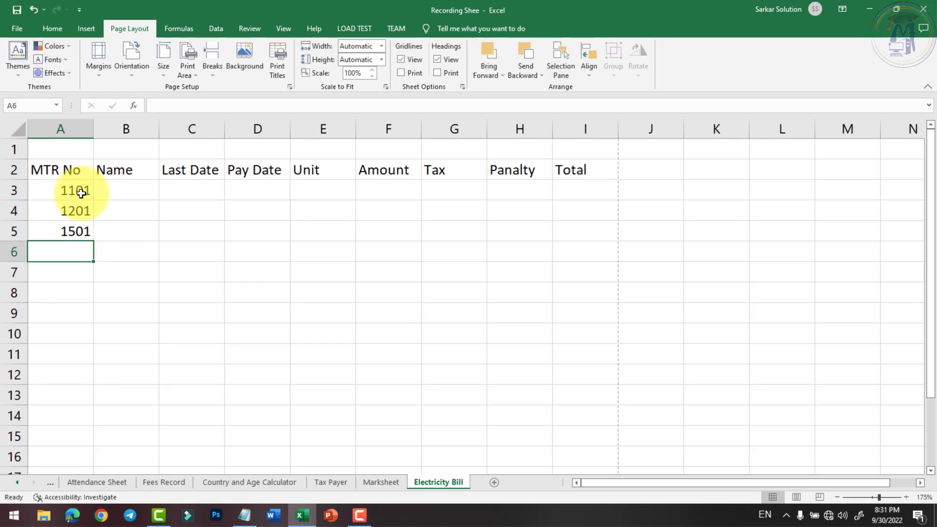
left_click(81, 231)
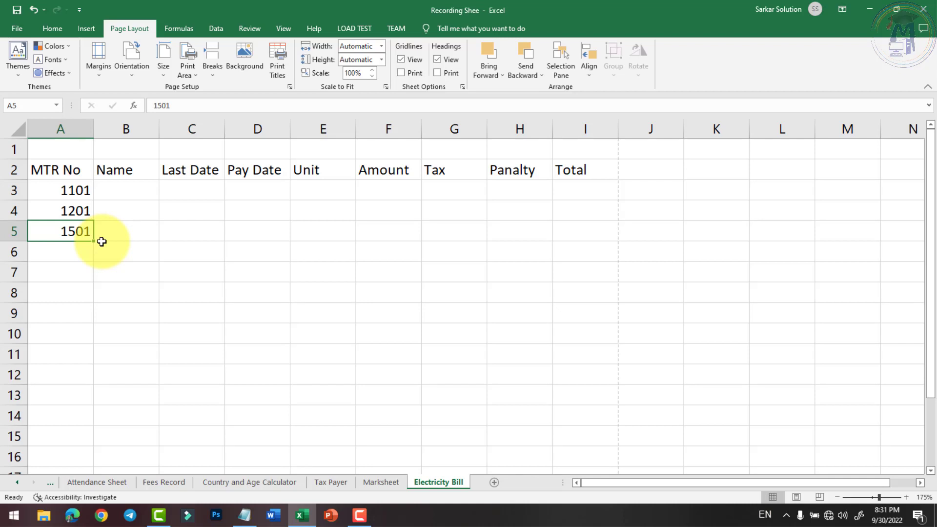
key("Return")
type("1601")
key("Return")
type("1")
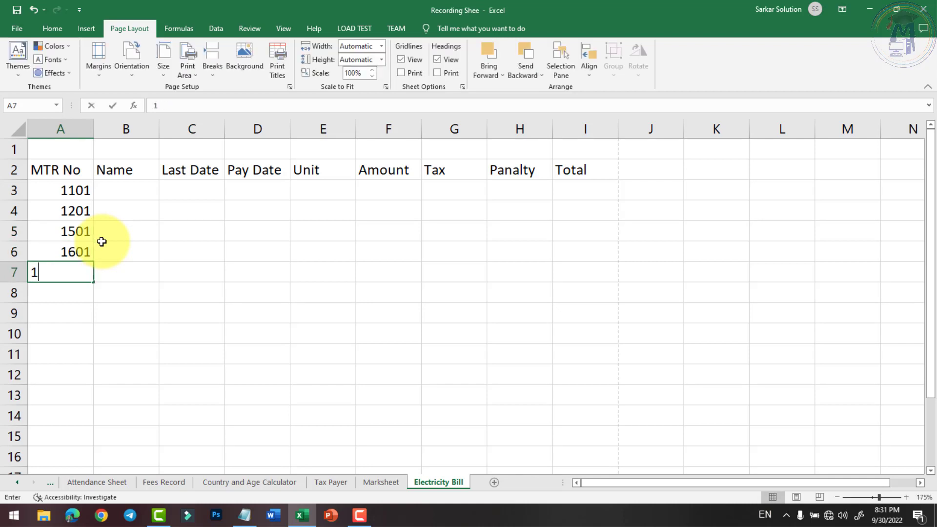
type("7")
key("Return")
key("Up")
type("01")
key("Return")
Step: Enter meter numbers 1544, 1465, 9854, 7845, 6545 and 3114 in A8:A13
type("15")
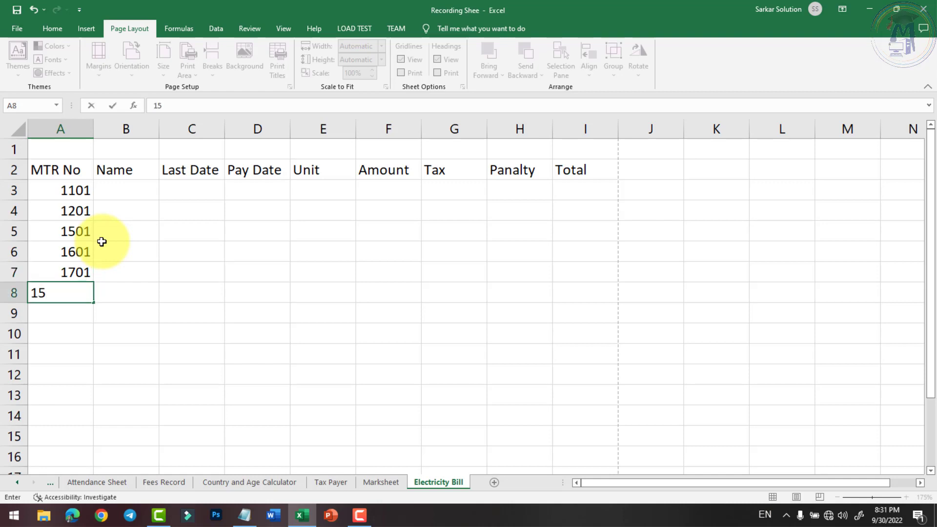
type("44")
key("Return")
type("146")
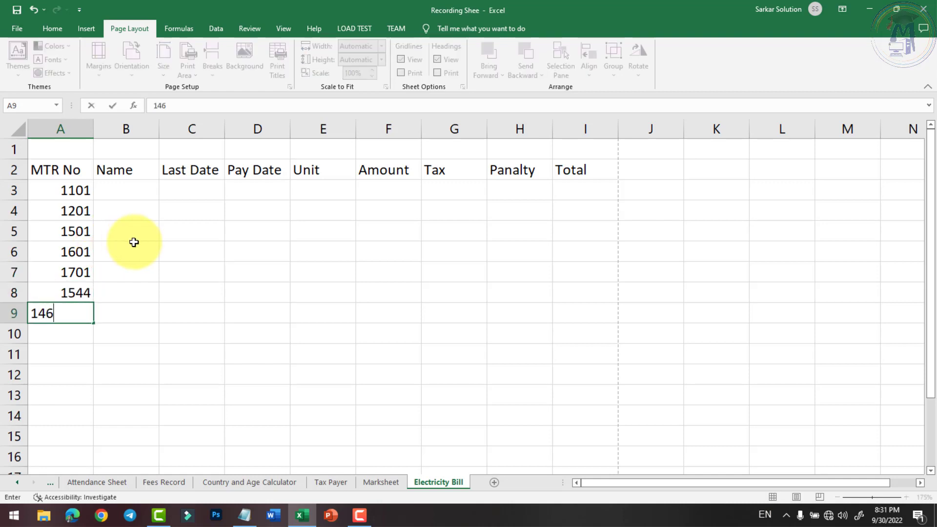
type("56")
key("BackSpace")
key("Return")
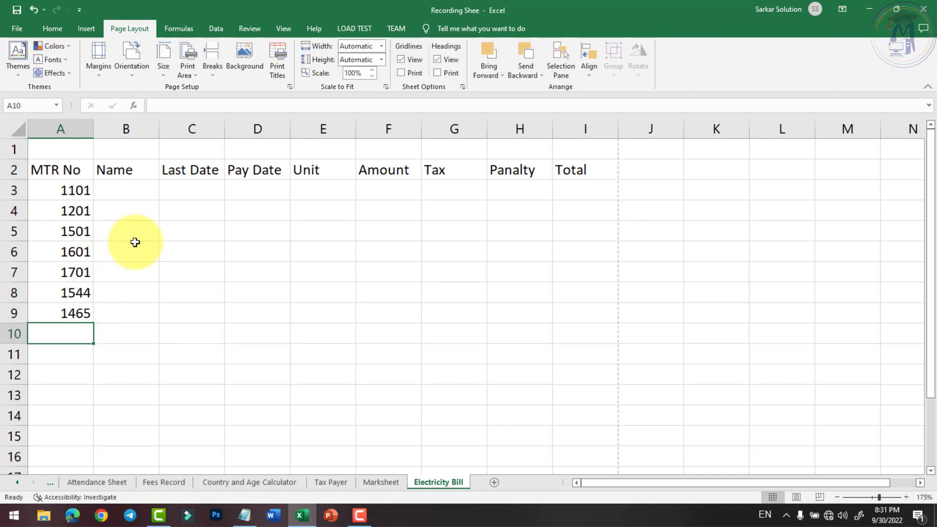
type("98545")
key("BackSpace")
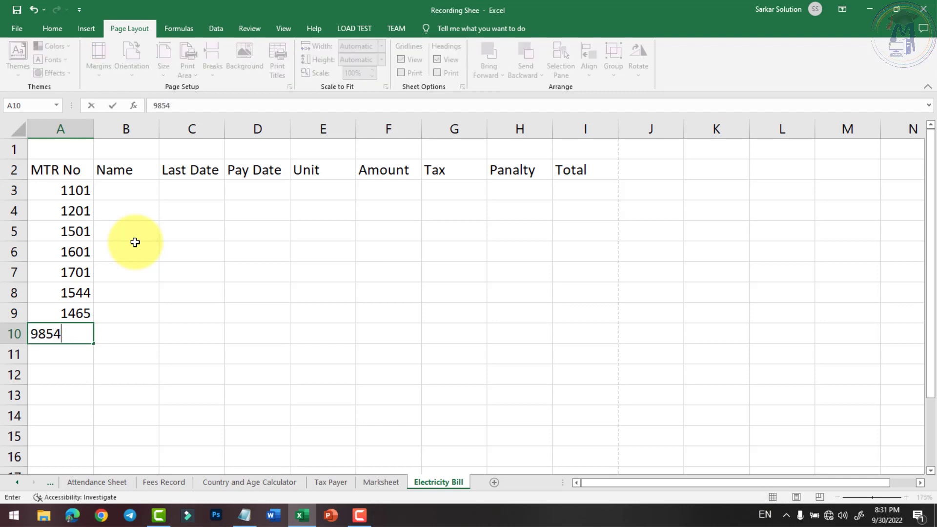
key("Return")
type("7845")
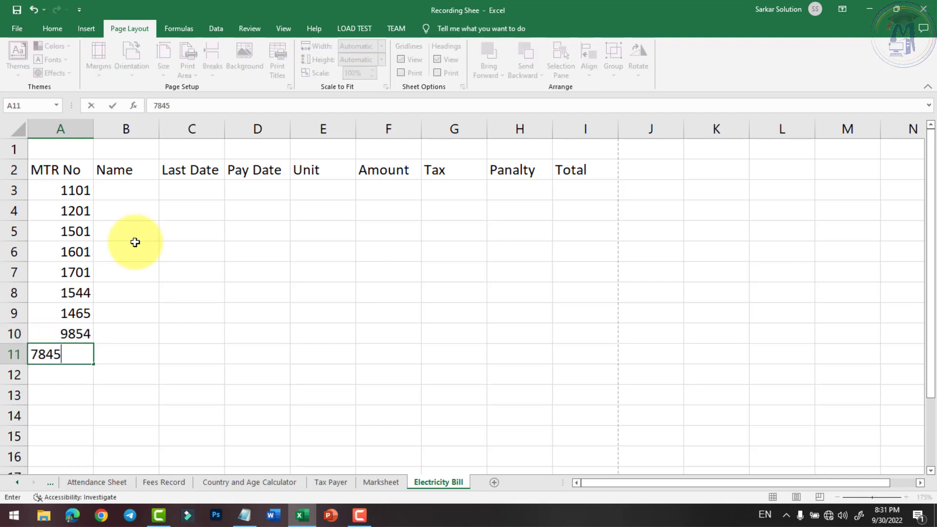
key("Return")
type("6545")
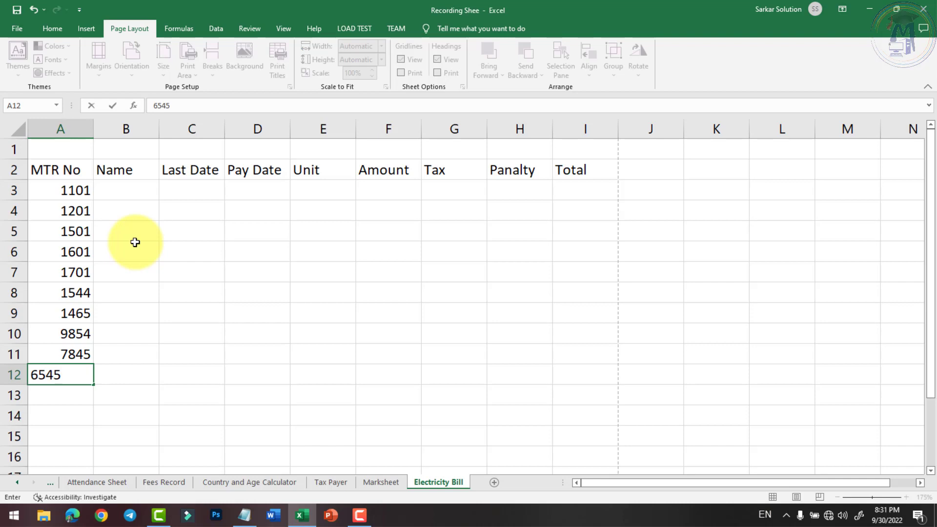
key("Return")
type("221")
key("Return")
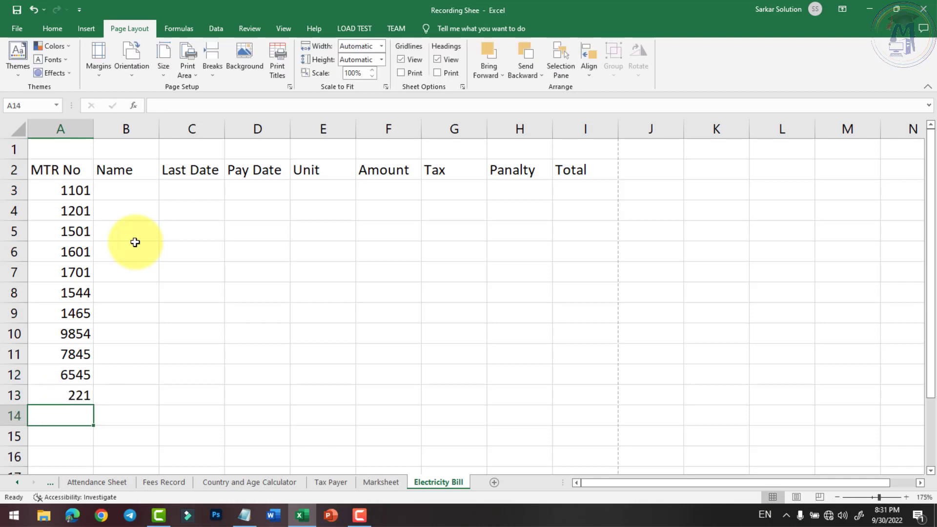
left_click(80, 392)
type("311")
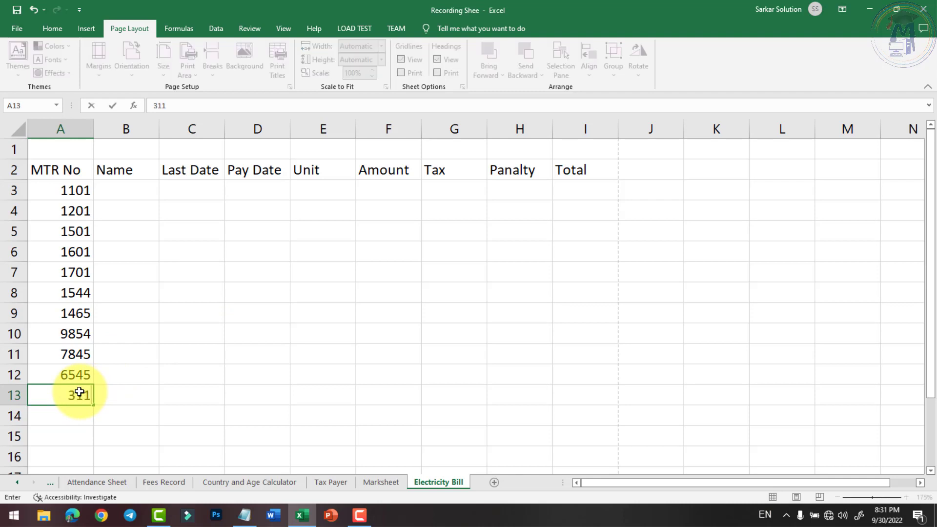
type("4")
key("Return")
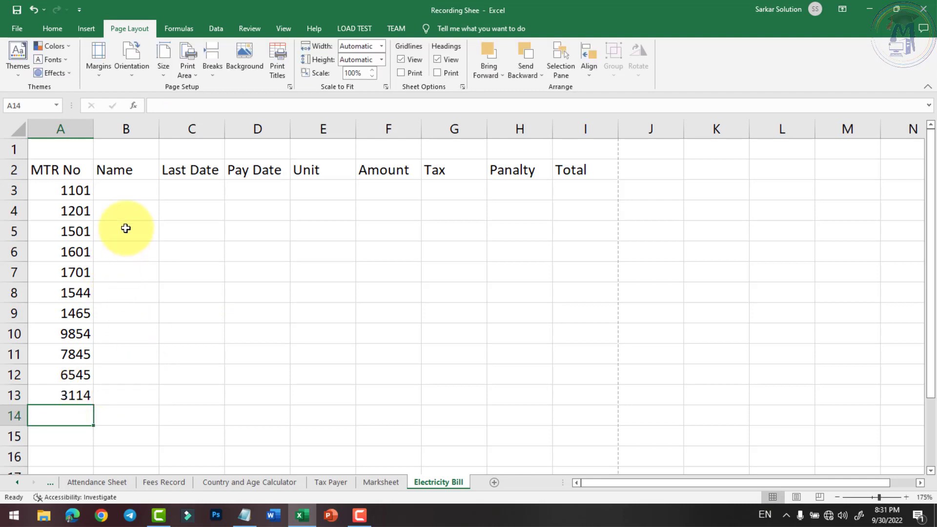
left_click(132, 190)
Step: Type a customer name into each cell from B3 to B8
type("Aj")
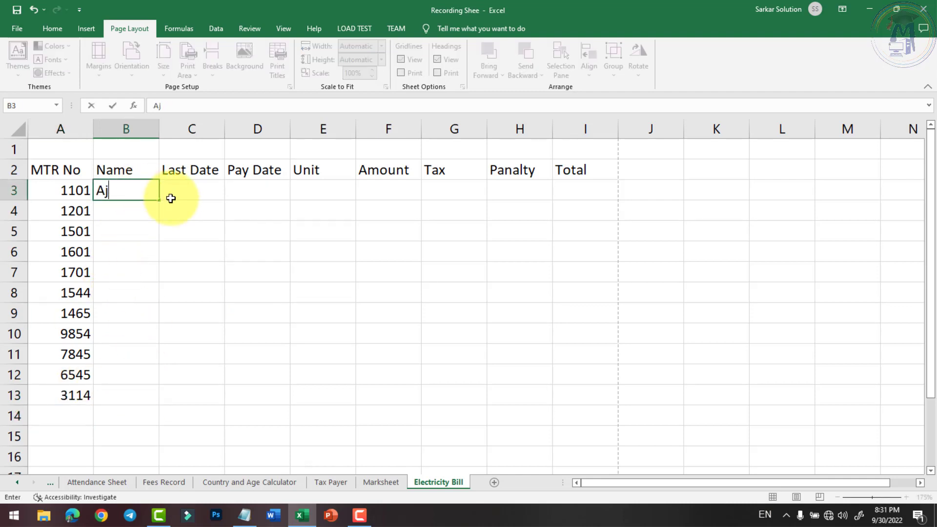
type("ay")
key("Return")
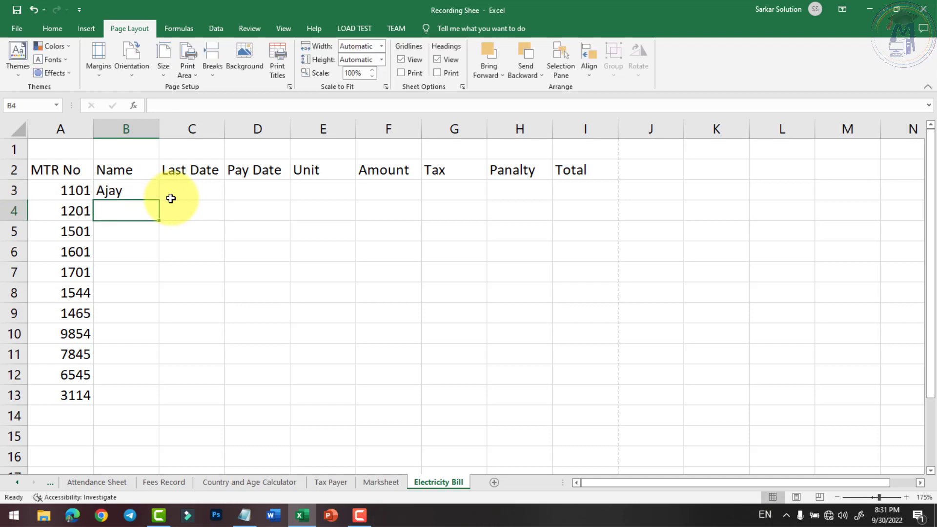
type("Vijay")
key("Return")
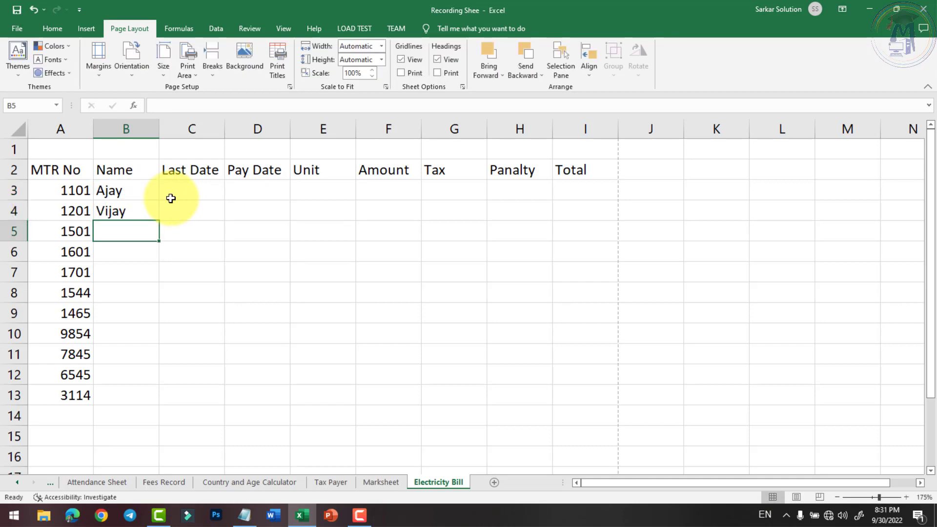
type("Mohan")
key("Return")
type("Sohan")
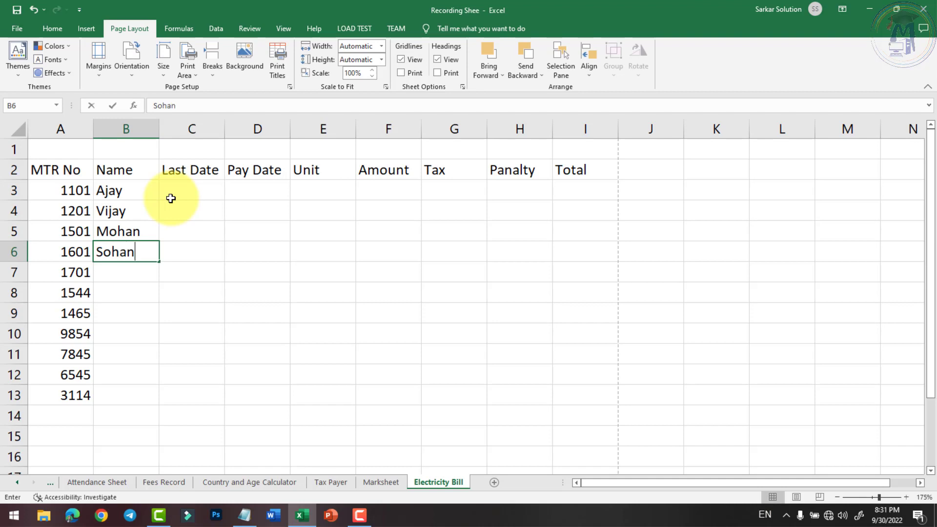
key("Return")
type("Rajesh")
key("Return")
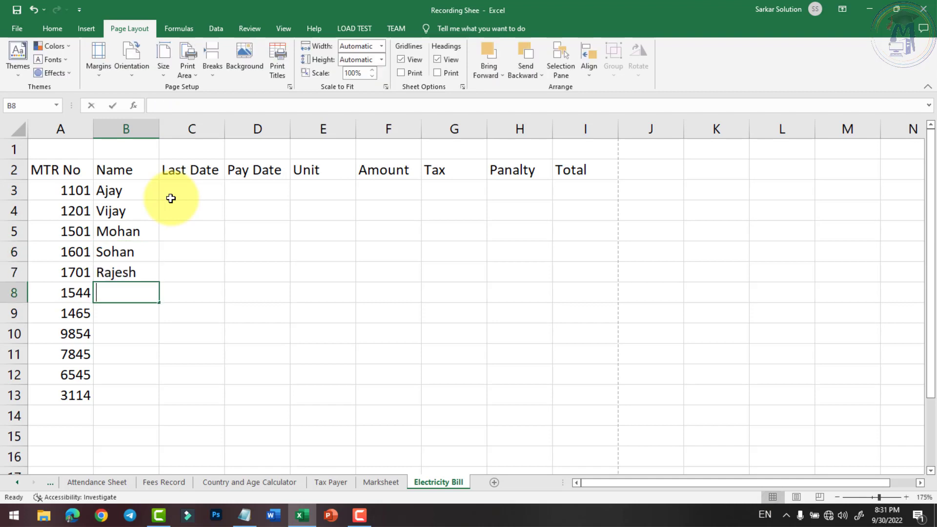
type("Mukesh")
key("Return")
Step: Type a customer name into each cell from B9 to B13
type("M")
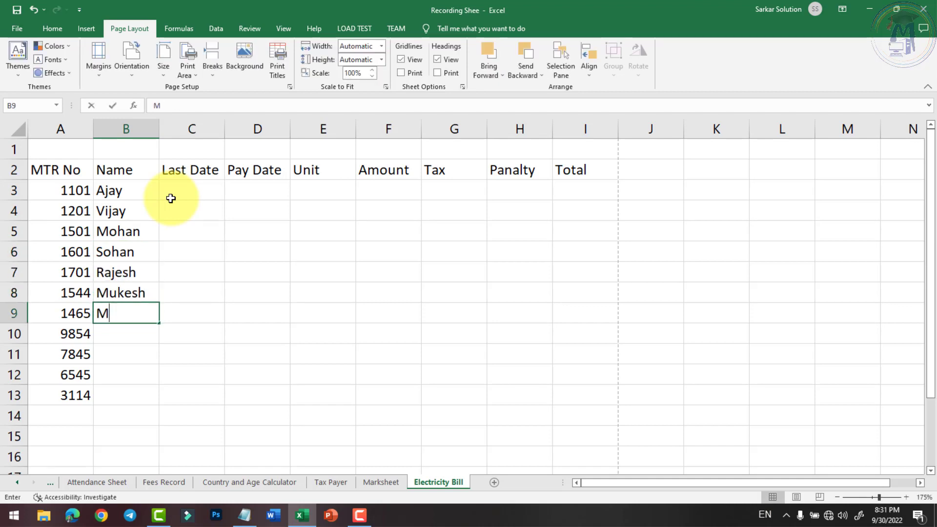
type("ahesh")
key("Return")
type("Sonu")
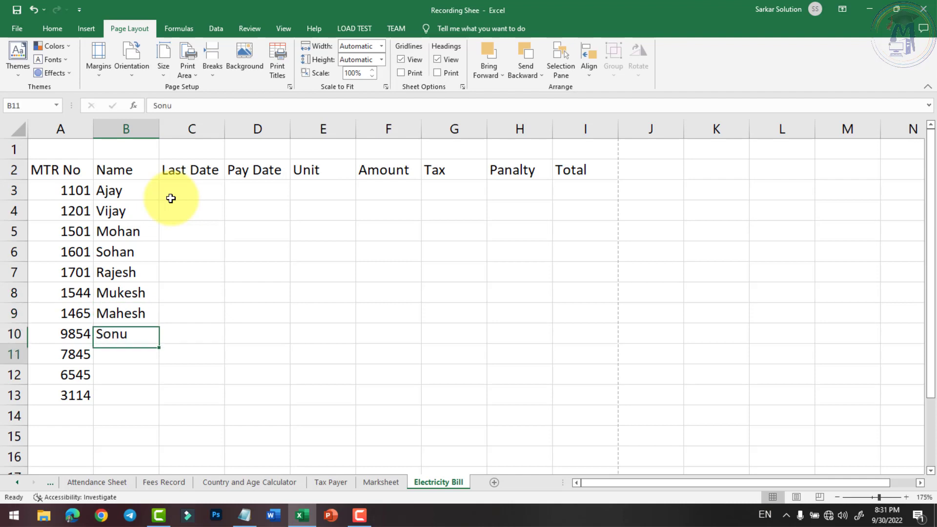
key("Return")
type("Sumi")
type("t")
key("Return")
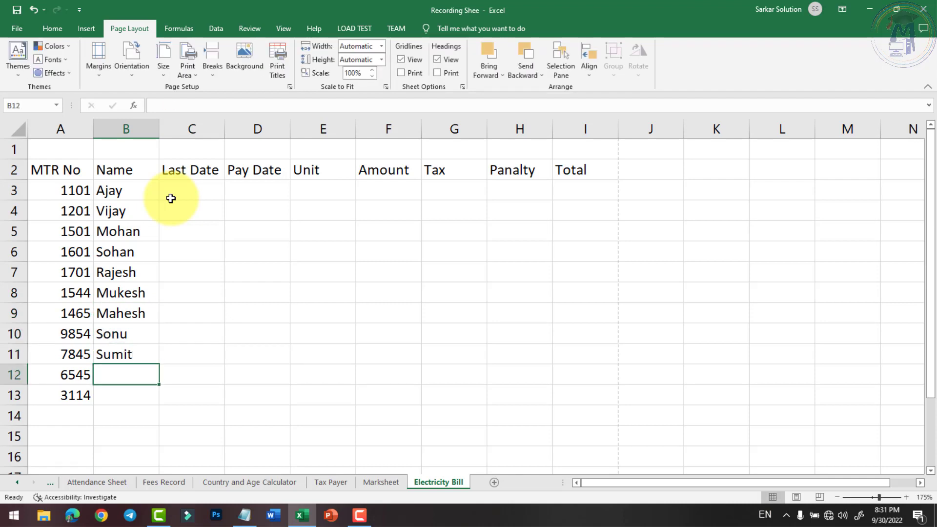
type("Rajeev")
key("Return")
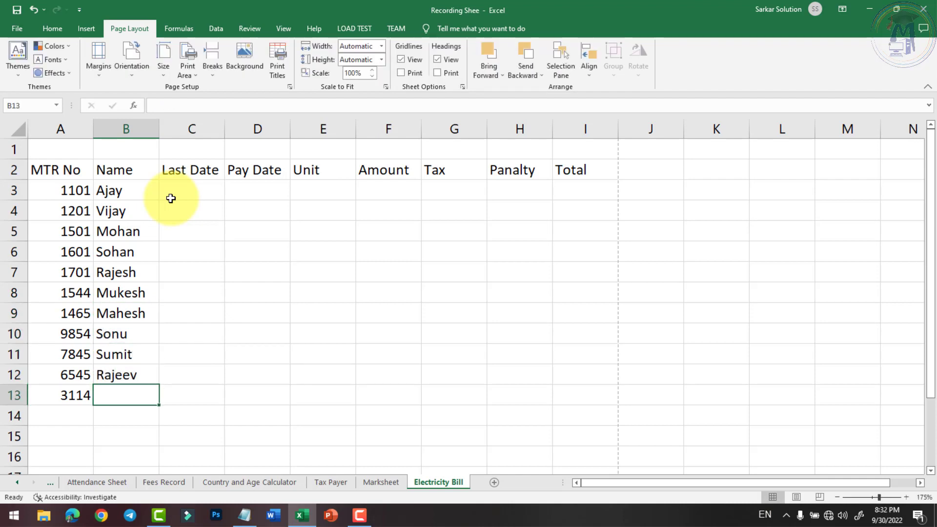
type("Ajit")
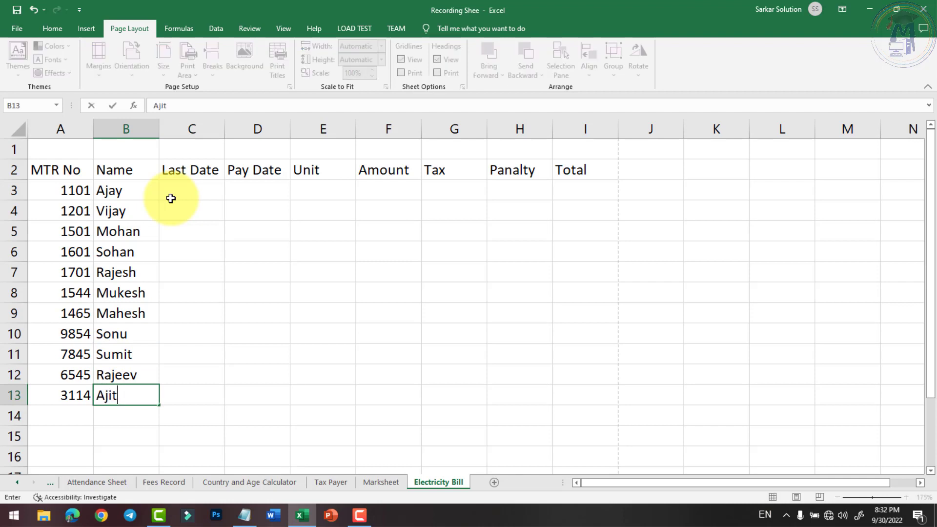
key("Return")
Step: Enter 12 Oct 2022 in C3 and fill it down through C13 with Ctrl+D
left_click(175, 196)
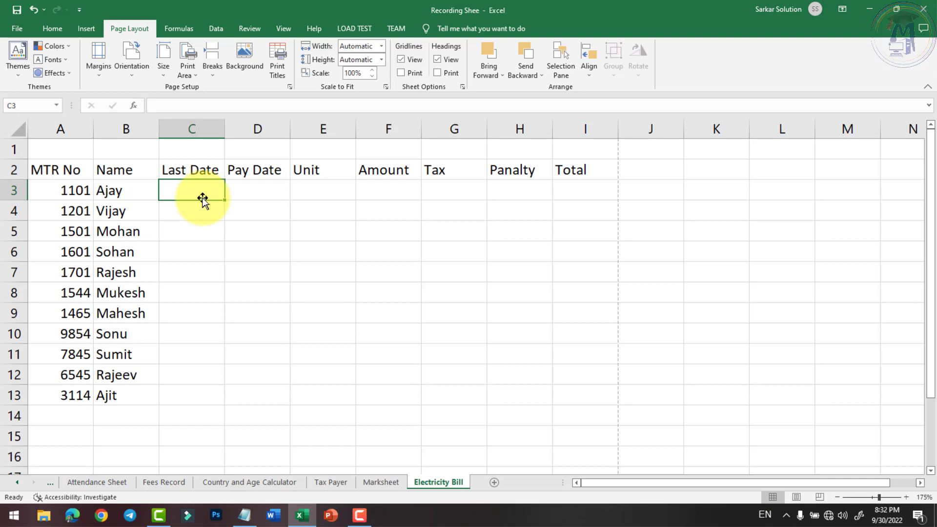
type("12 ")
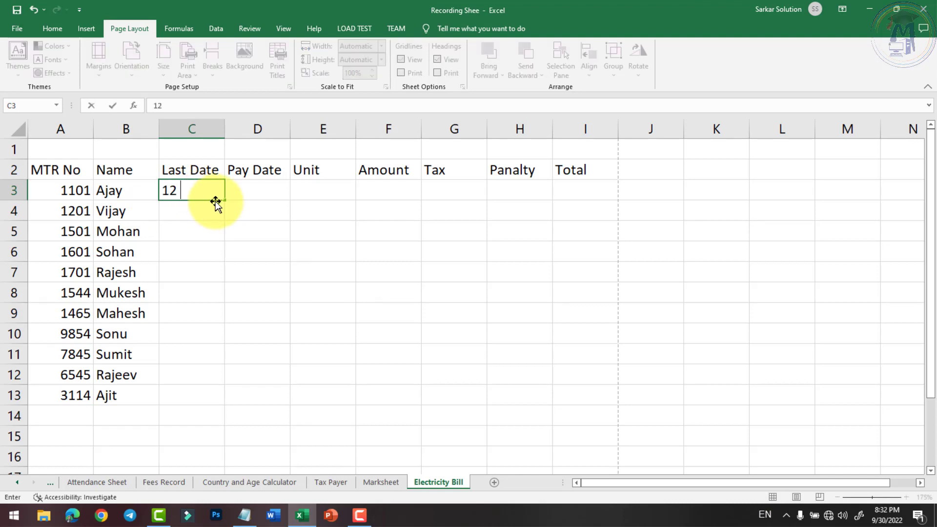
type("oct 2022")
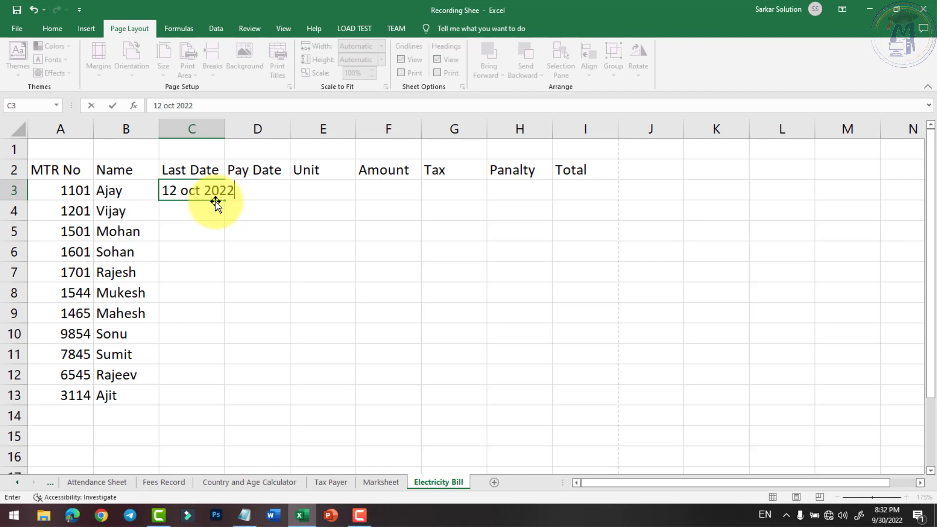
key("Return")
left_click(205, 193)
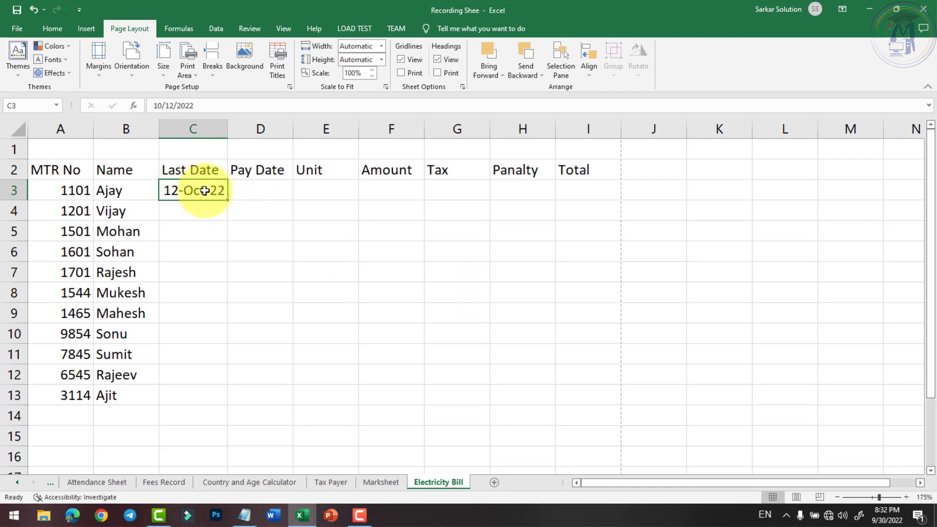
left_click_drag(204, 191, 207, 385)
key("ctrl+d")
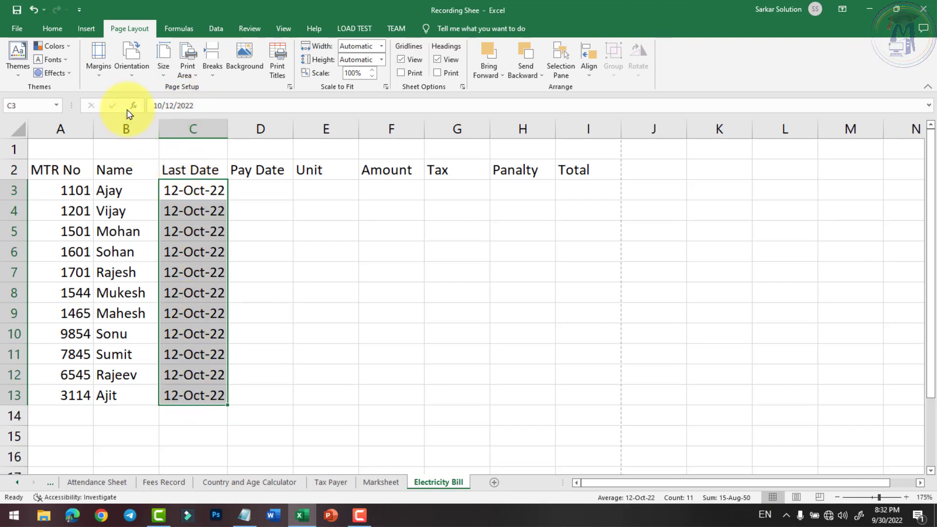
Step: Apply the Short Date number format to C3:C13 so dates read 10/12/2022
left_click(51, 31)
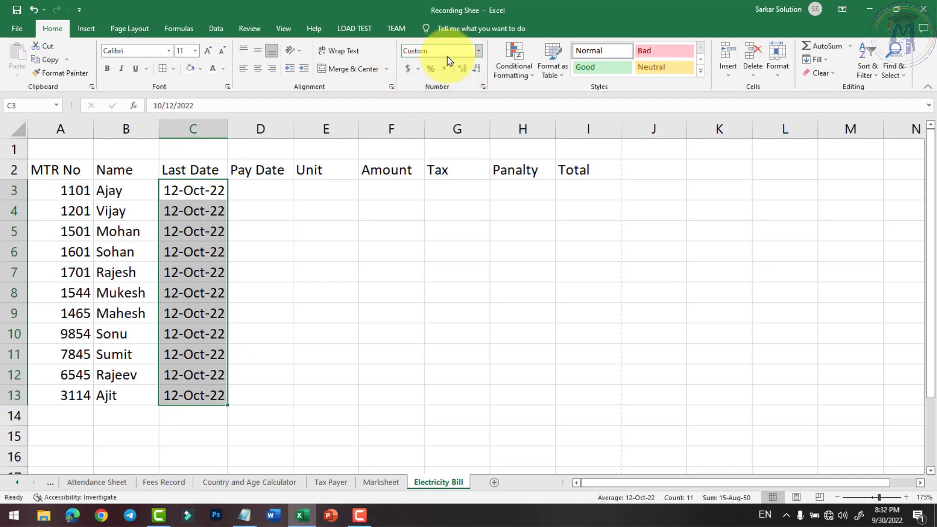
left_click(480, 54)
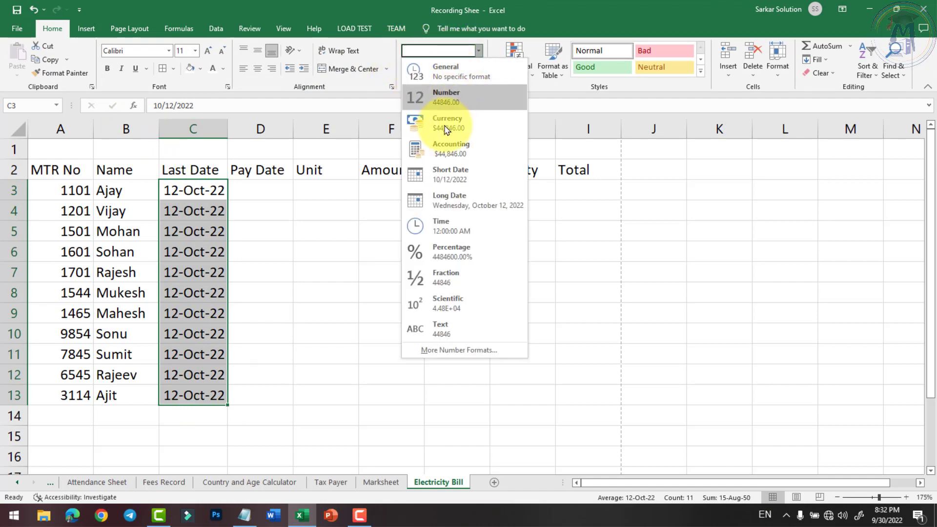
left_click(440, 171)
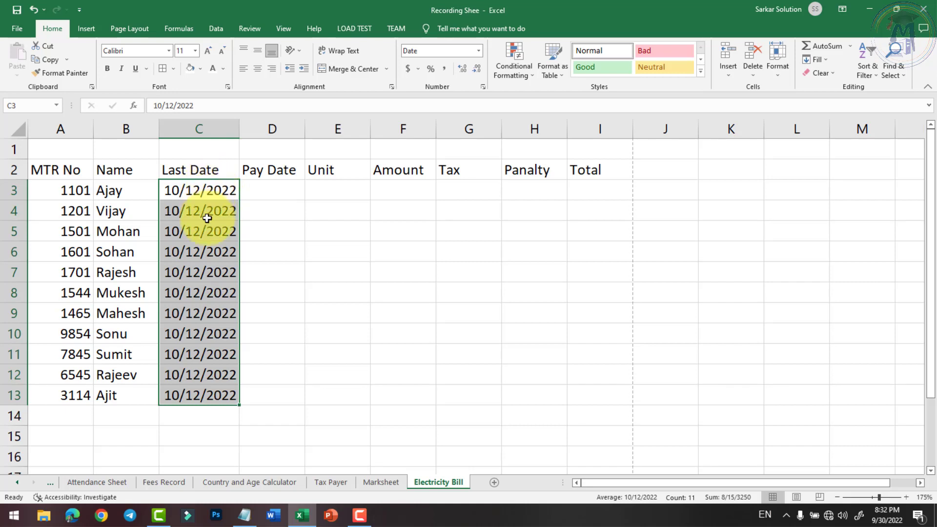
Step: Check the stored date in C3, then select D3 under Pay Date
left_click(271, 188)
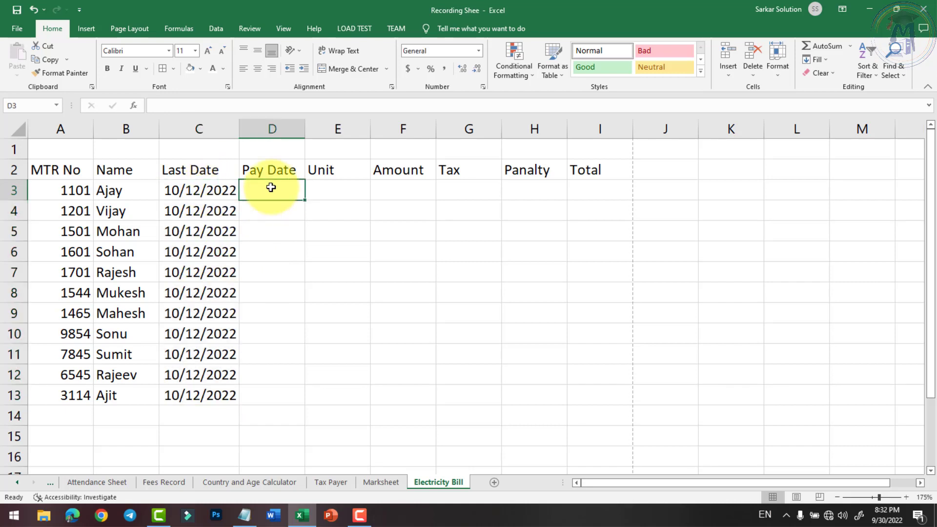
left_click(184, 192)
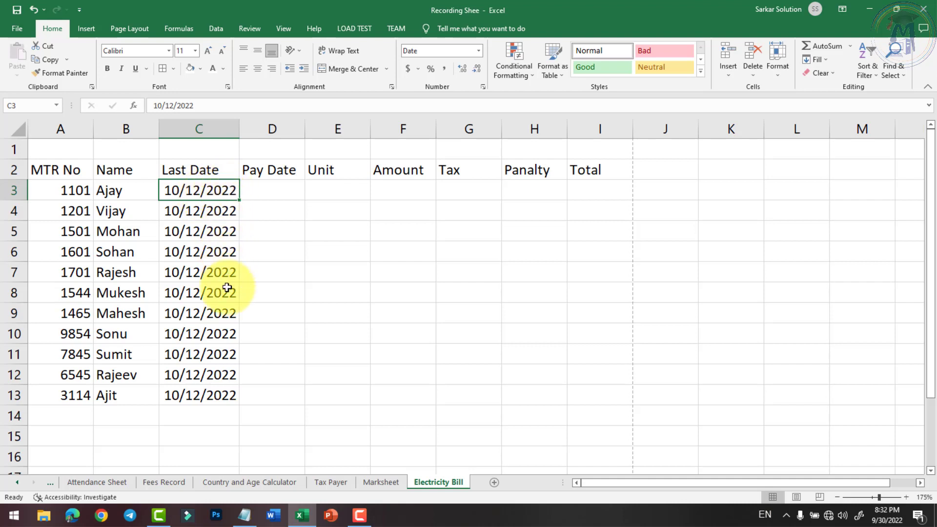
left_click(269, 172)
left_click(271, 189)
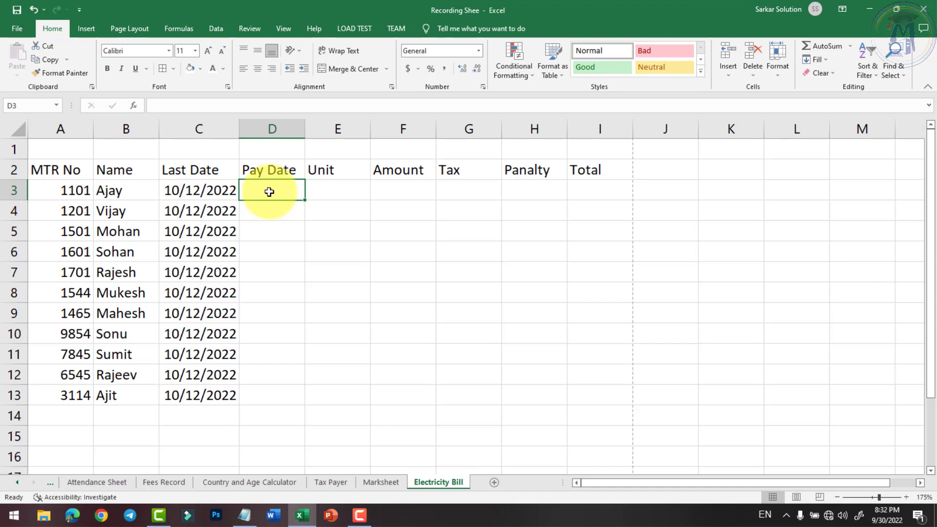
Step: Enter pay dates 1-Oct and 3-Oct in D3:D4 and check the stored values
type("1")
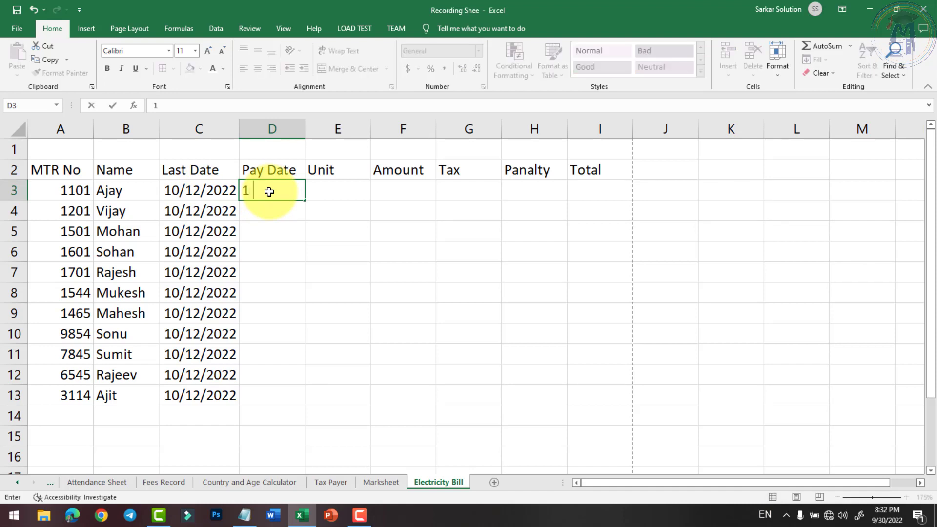
type("-oct")
key("Return")
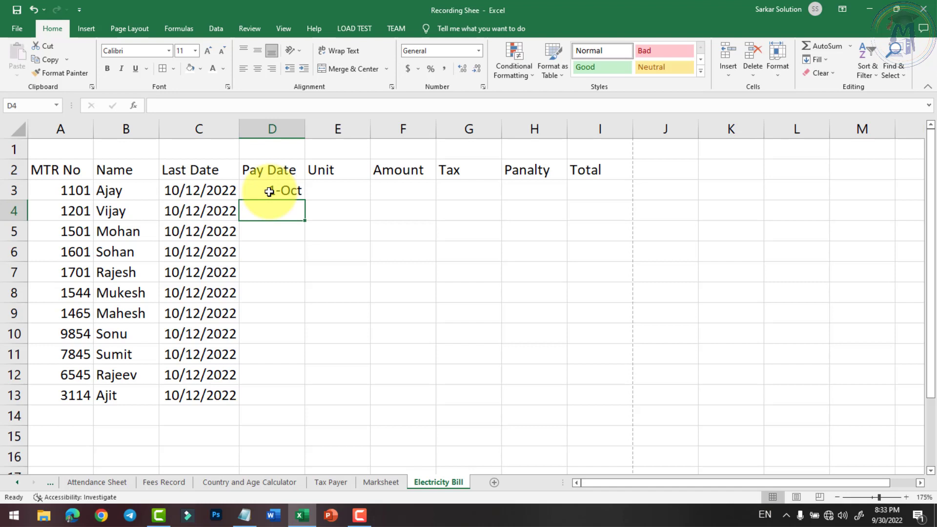
type("3")
type("-oct")
key("Return")
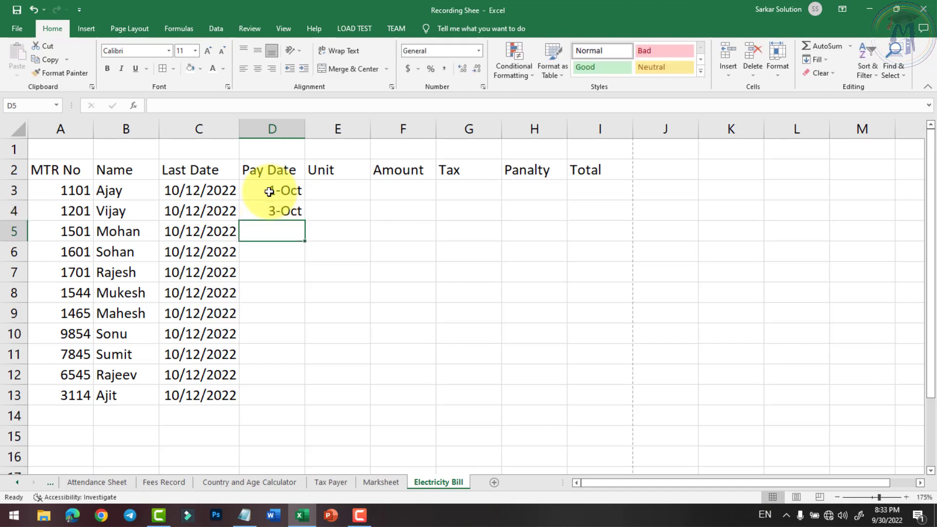
left_click(277, 196)
left_click(287, 214)
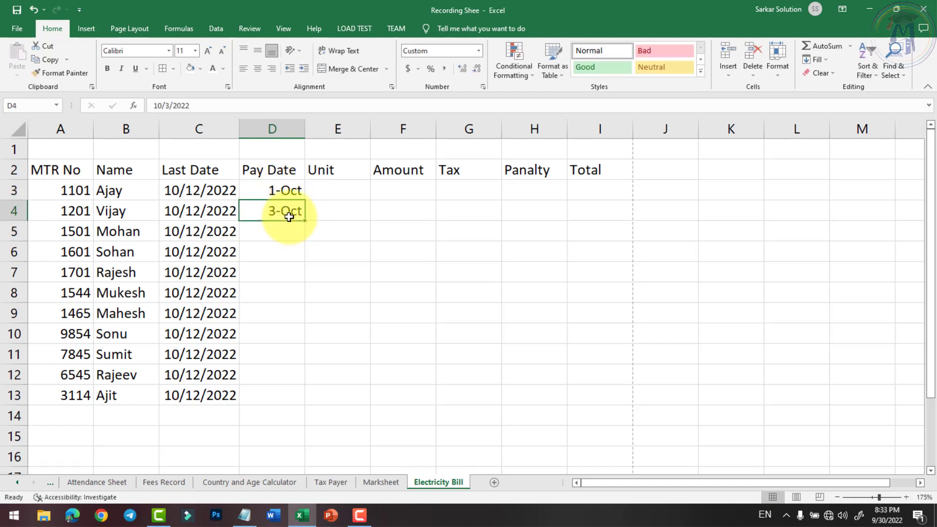
left_click(254, 188)
left_click(278, 210)
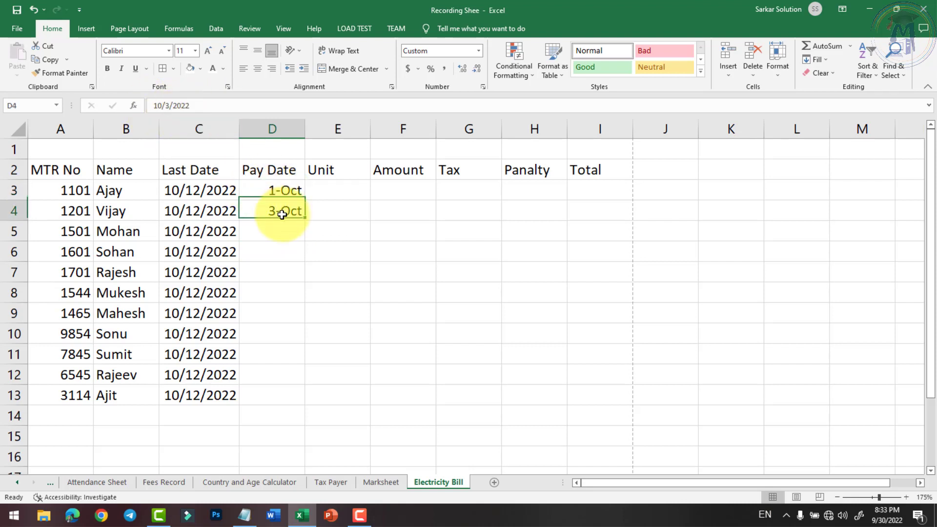
left_click(286, 233)
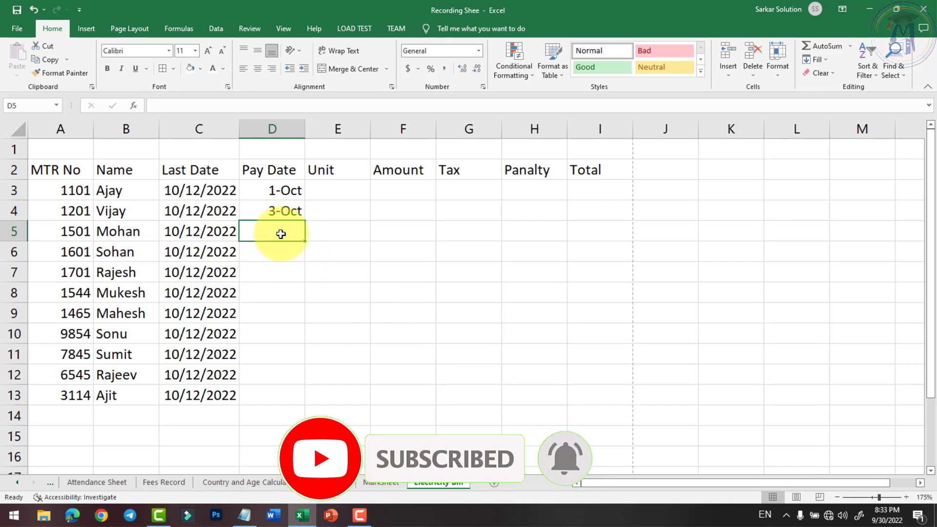
Step: Enter pay dates 5-Oct, 10-Oct, 12-Oct and 13-Oct in D5:D8
type("5 oct")
key("Return")
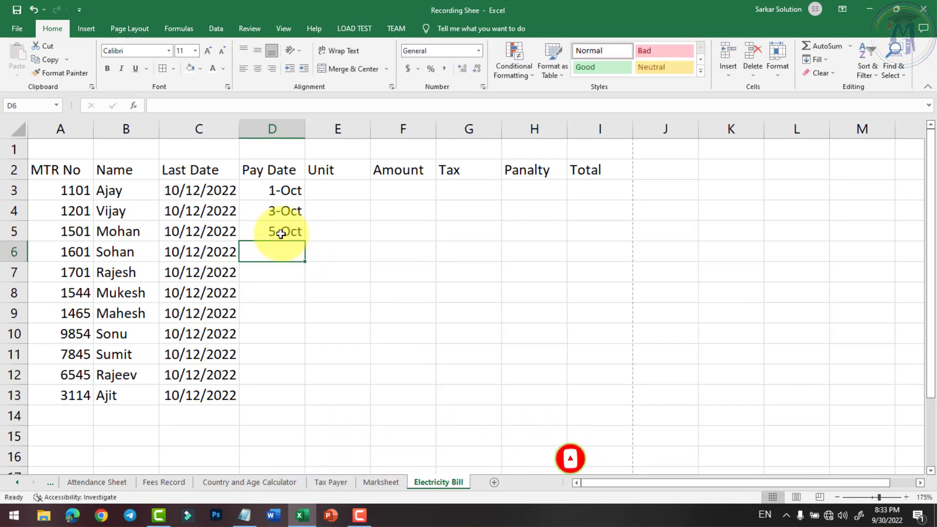
type("10 oct")
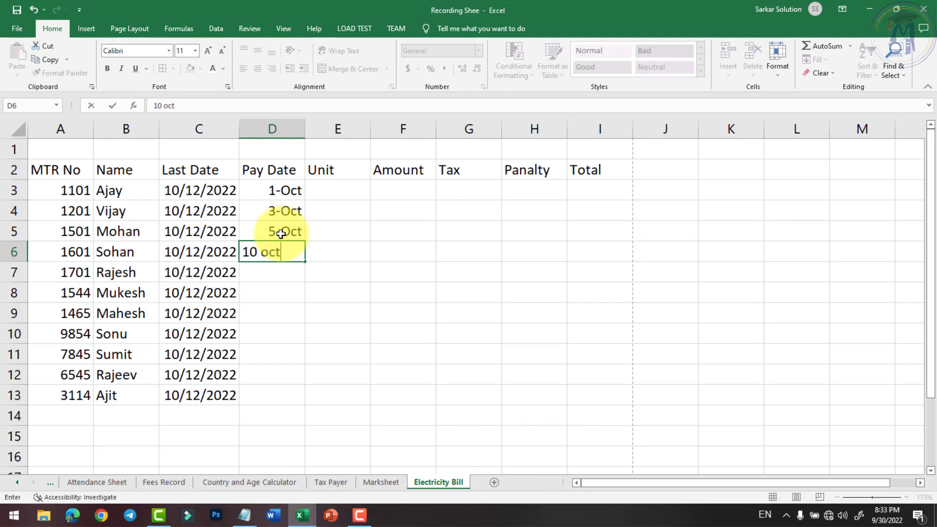
key("Return")
type("12")
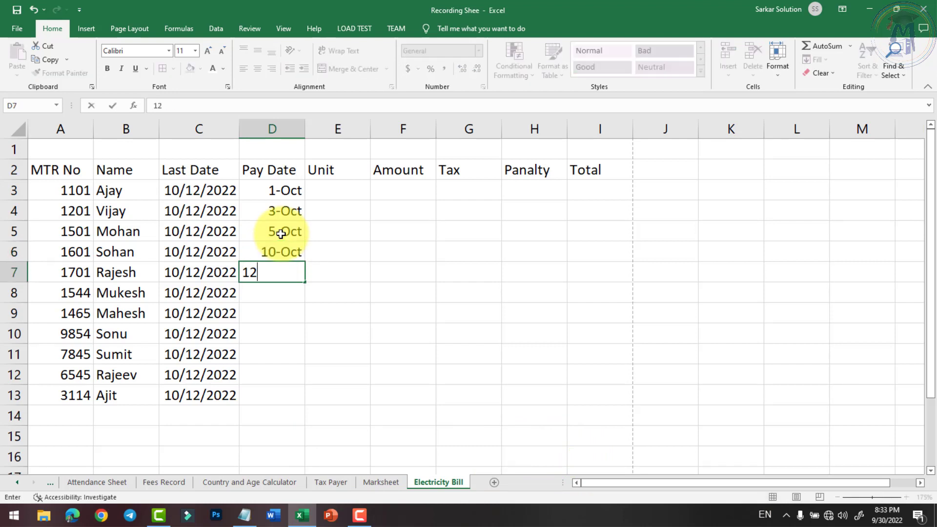
type(" oct")
key("Return")
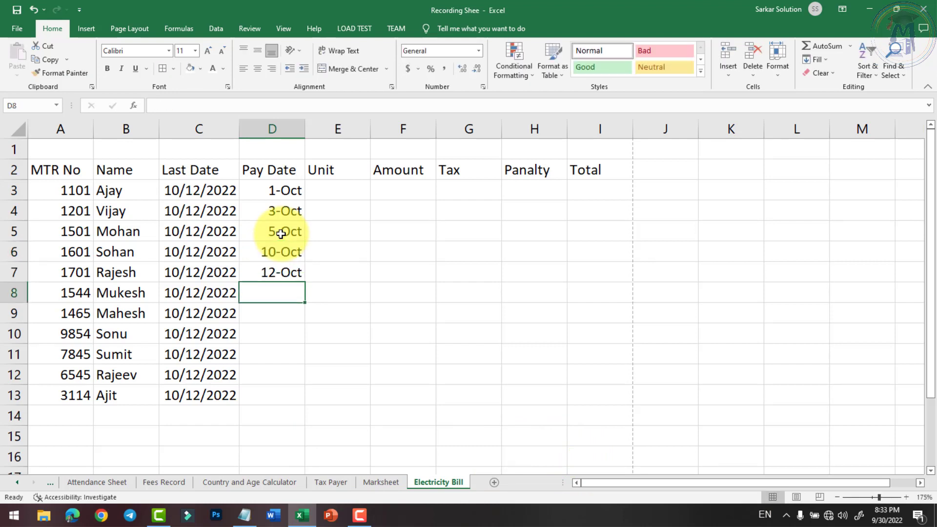
type("13 oct")
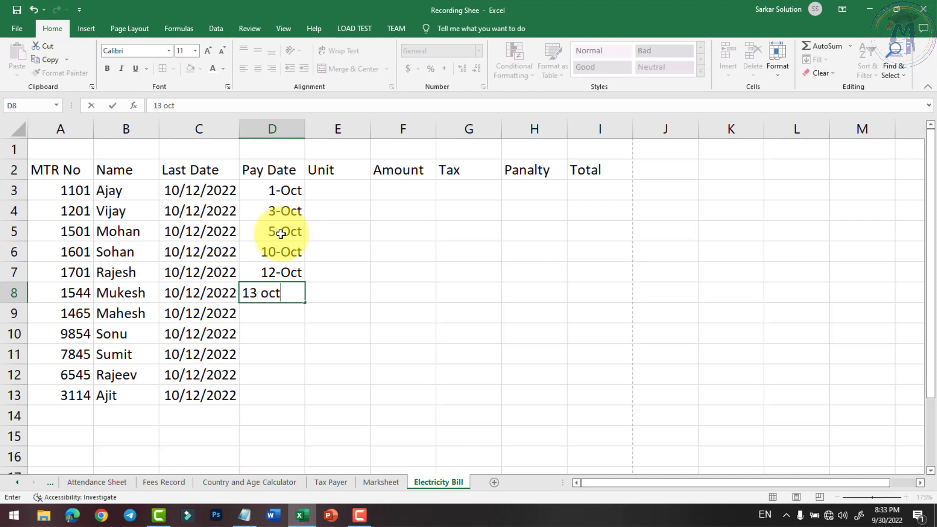
key("Return")
Step: Enter pay dates 15-Oct, 11-Oct, 12-Oct, 13-Oct and 9-Oct in D9:D13
type("15 oct")
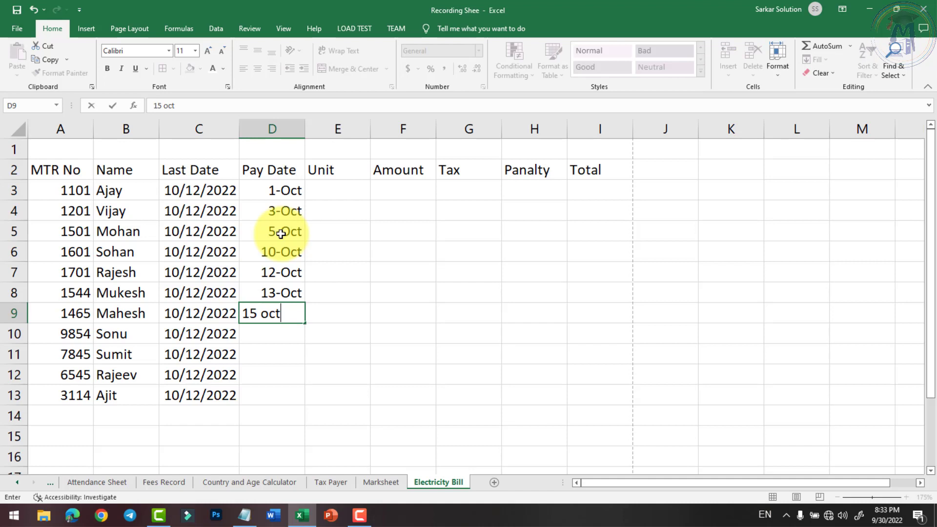
key("Return")
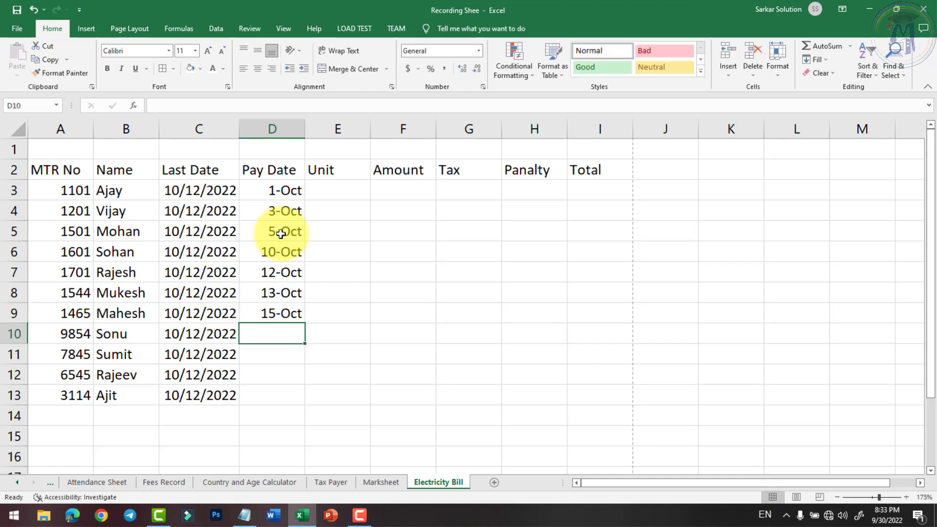
type("11 oct")
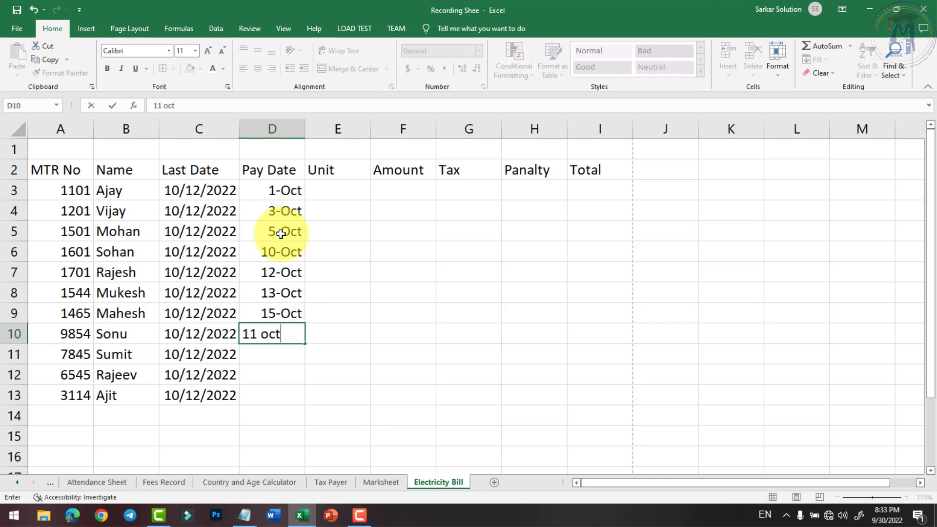
key("Return")
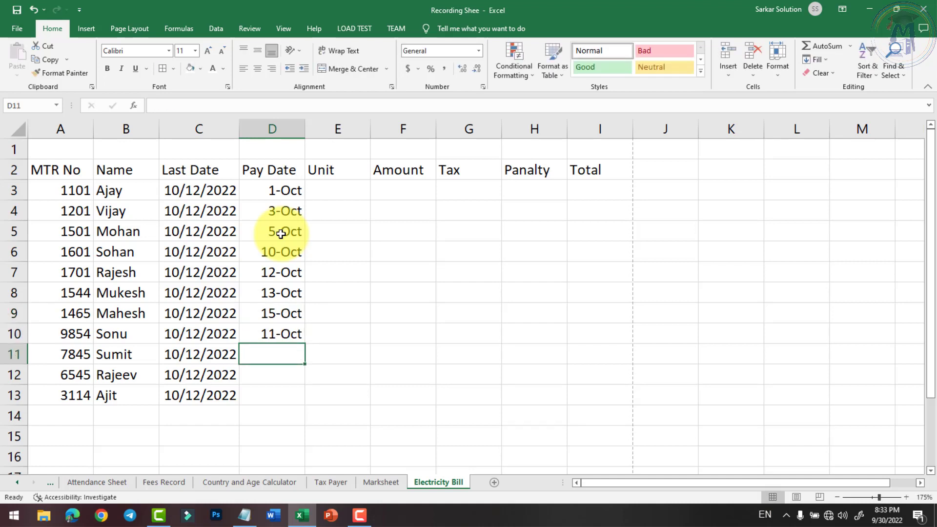
type("12 oct")
key("Return")
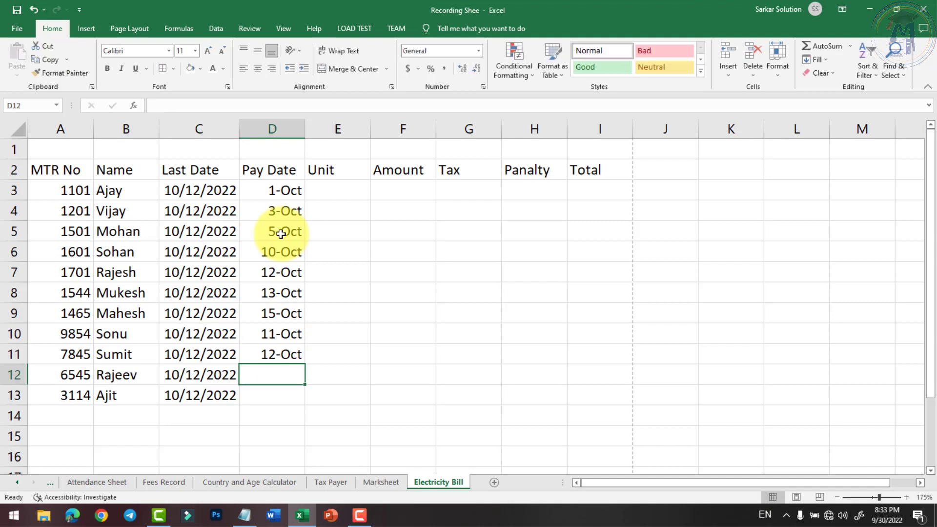
type("13 oct")
key("Return")
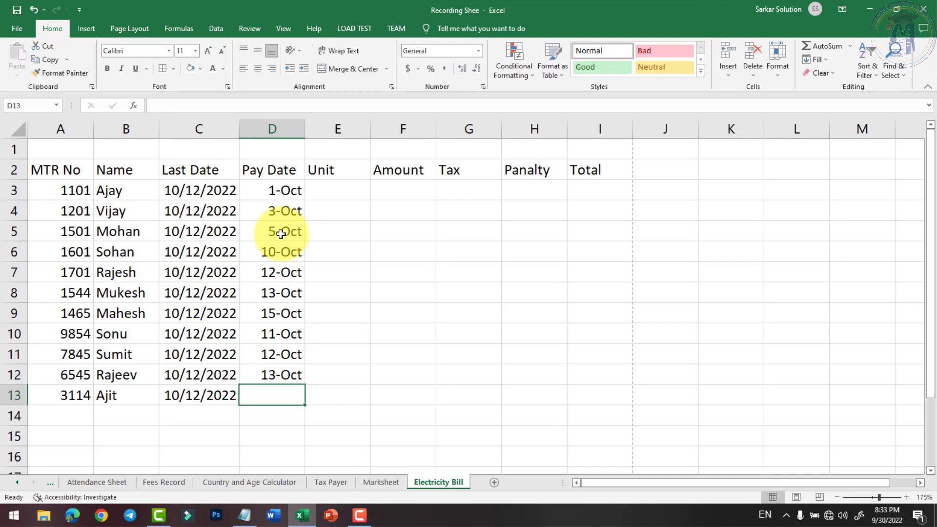
type("9")
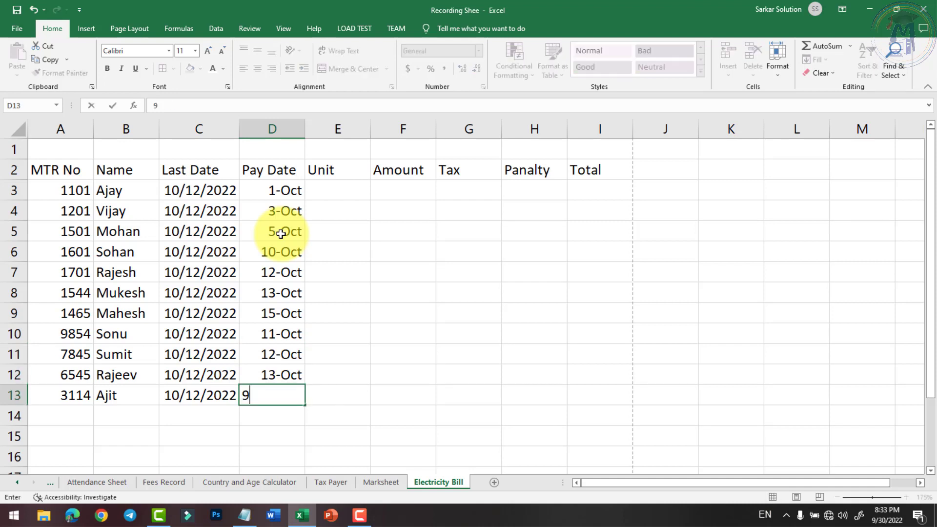
type(" oct")
key("Return")
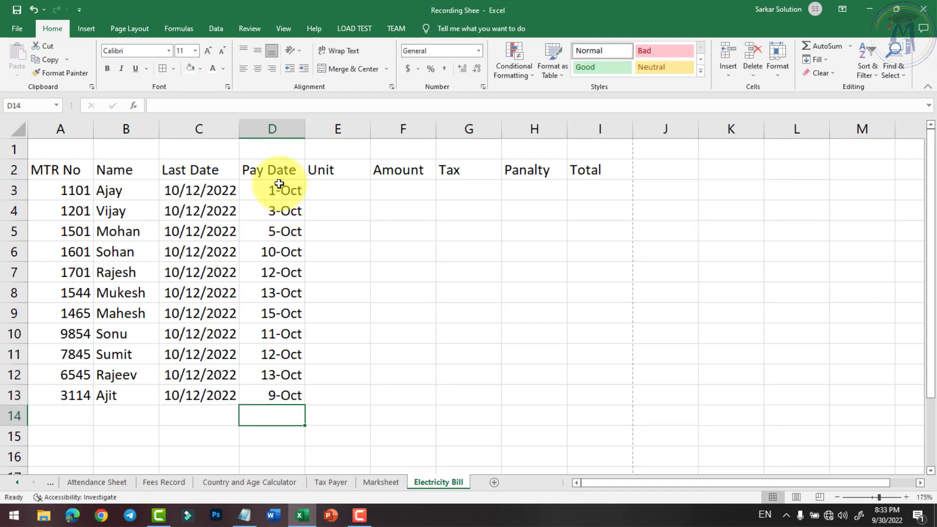
Step: Format the Pay Dates in D3:D13 as Short Date, e.g. 10/1/2022
left_click_drag(279, 189, 296, 386)
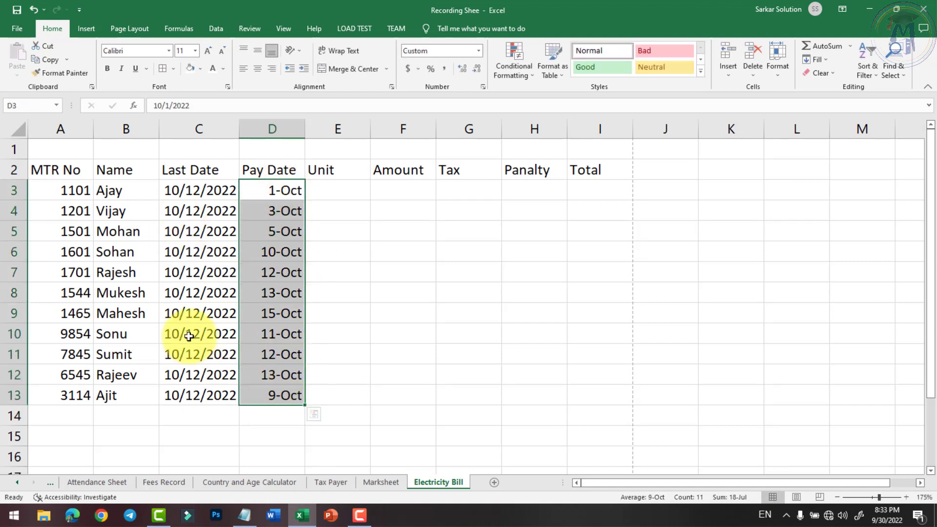
left_click(478, 51)
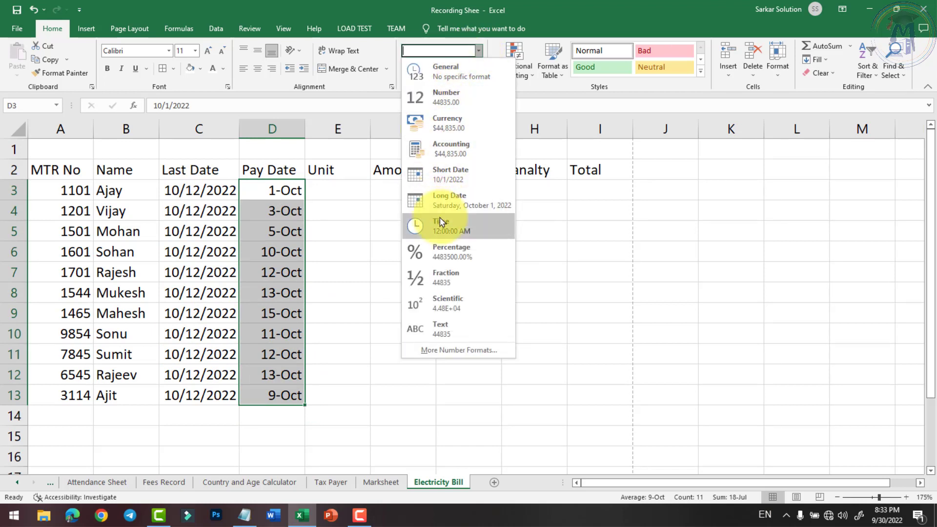
left_click(448, 180)
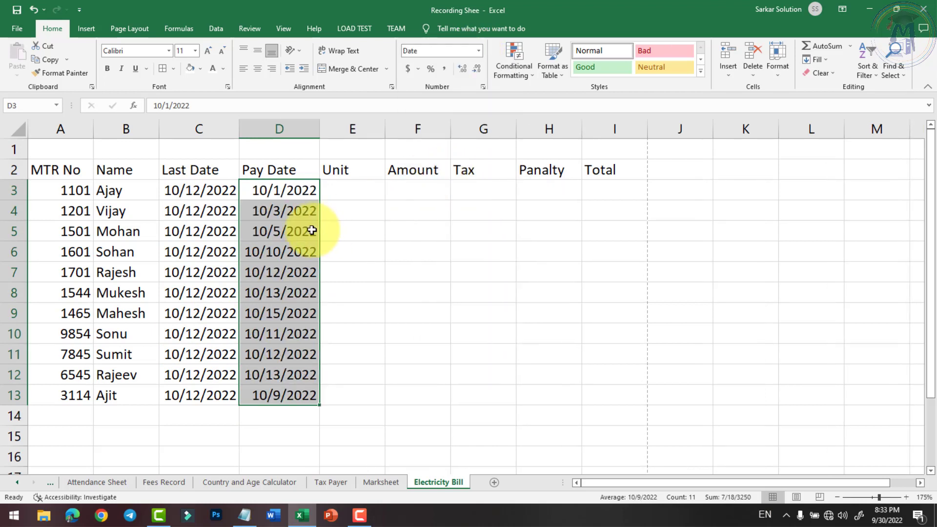
left_click(295, 188)
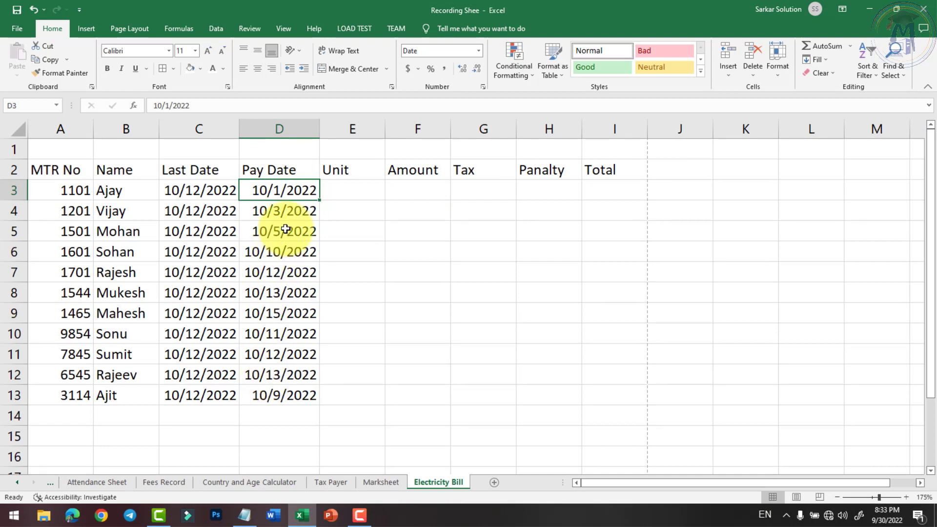
left_click(356, 198)
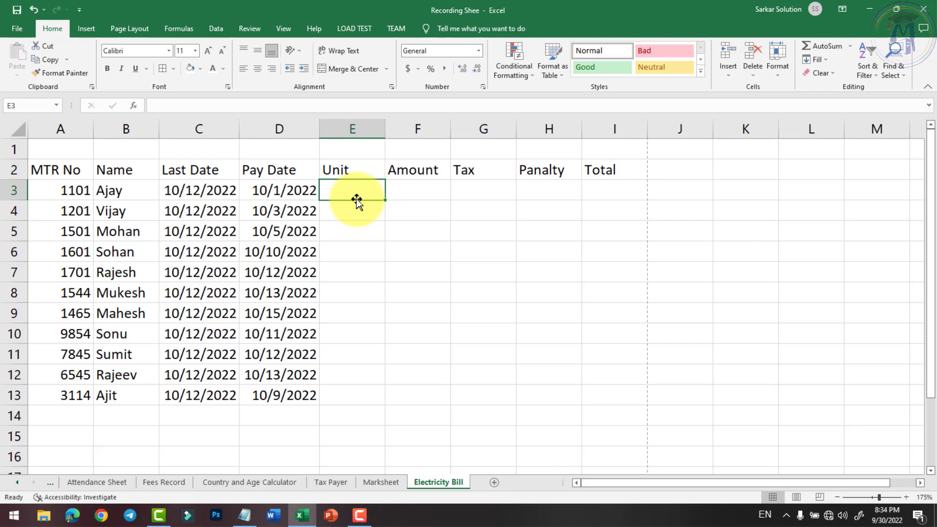
Step: Enter unit readings 200, 195, 150, 110 and 95 in E3:E7
type("2000")
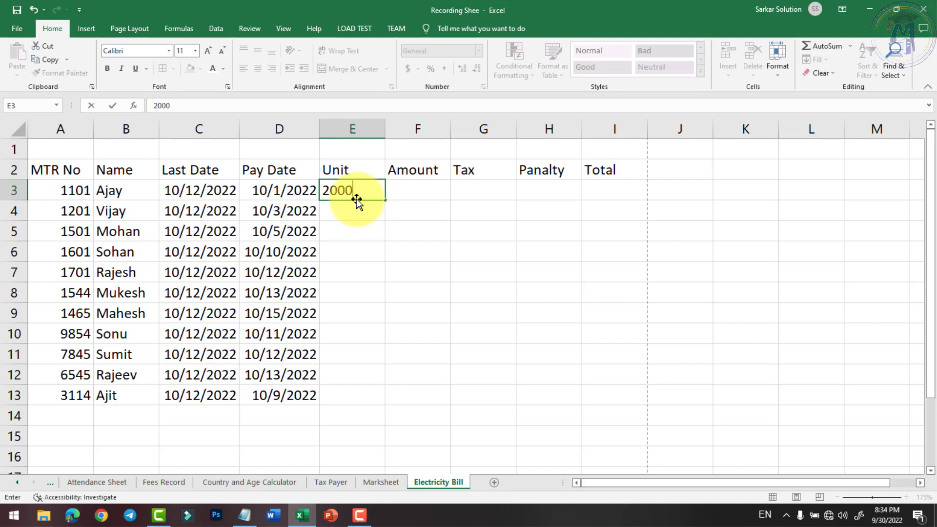
key("BackSpace")
key("Return")
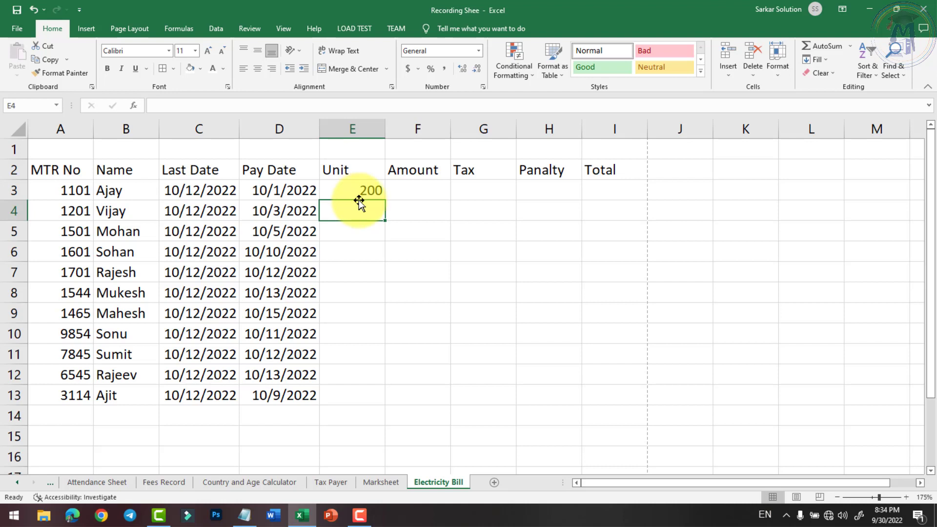
left_click(359, 190)
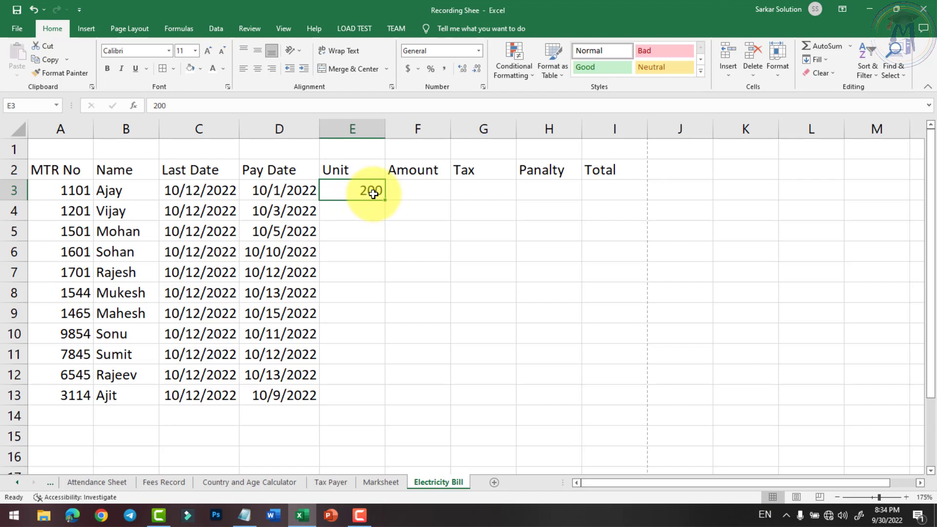
left_click(369, 210)
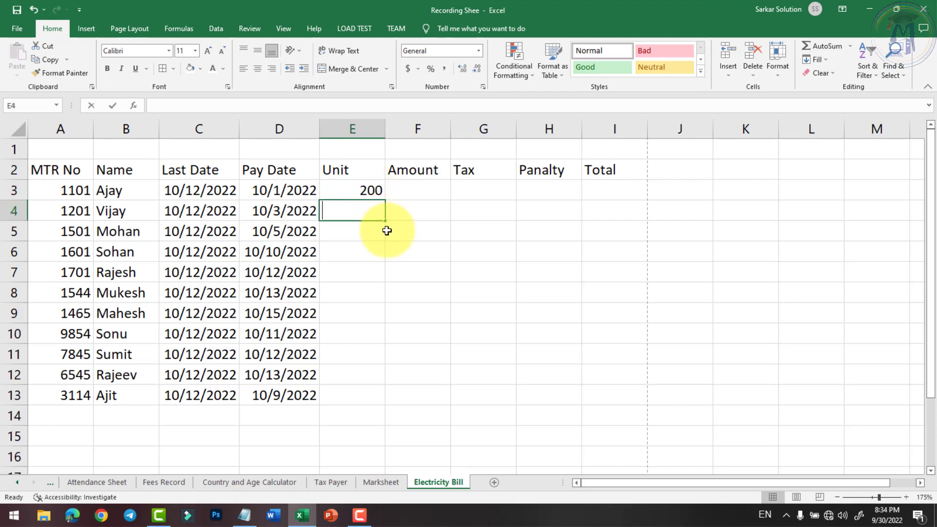
type("195")
key("Return")
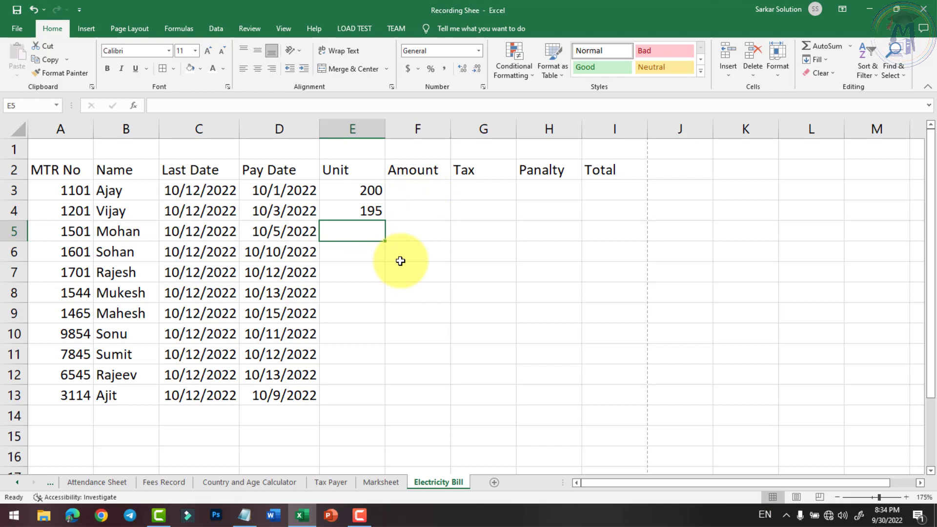
type("150")
key("Return")
type("1")
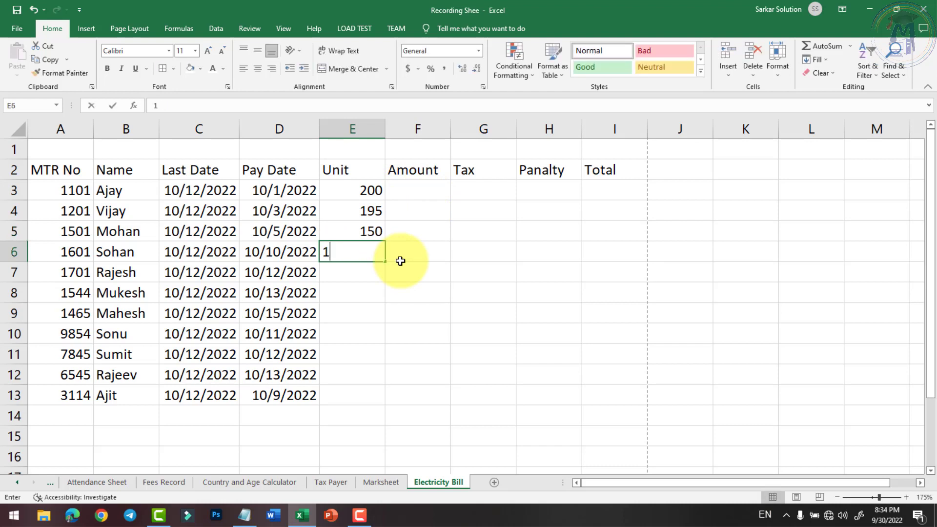
type("10")
key("Return")
type("95")
key("Return")
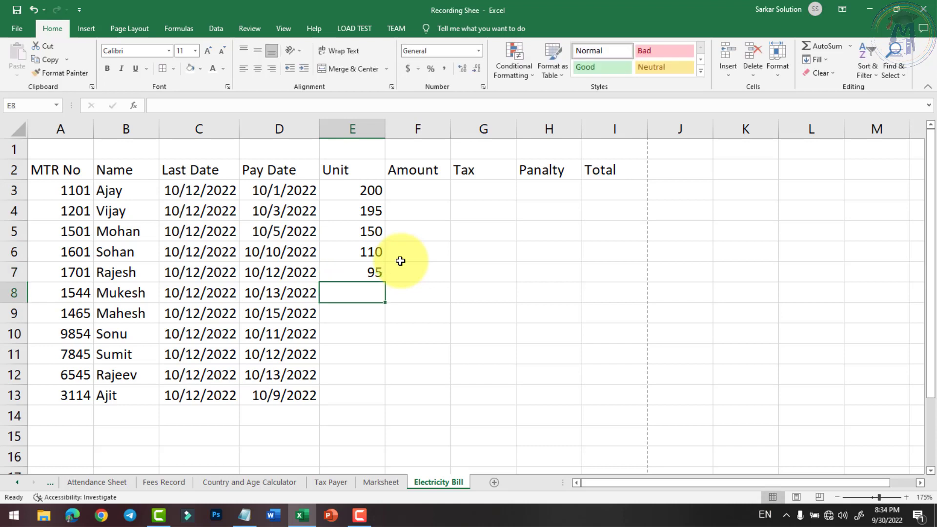
Step: Enter unit readings 250, 300, 500, 165, 135 and 164 in E8:E13
type("2")
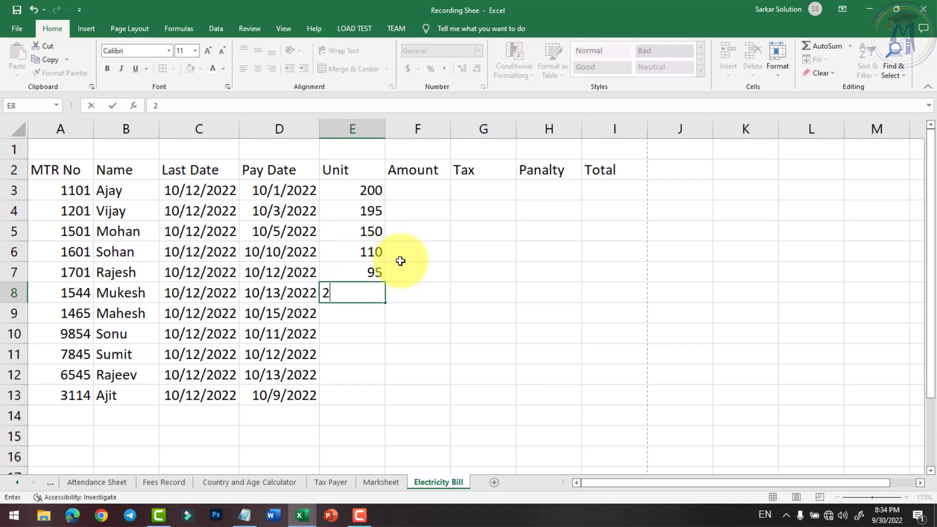
type("50")
key("Return")
type("3000")
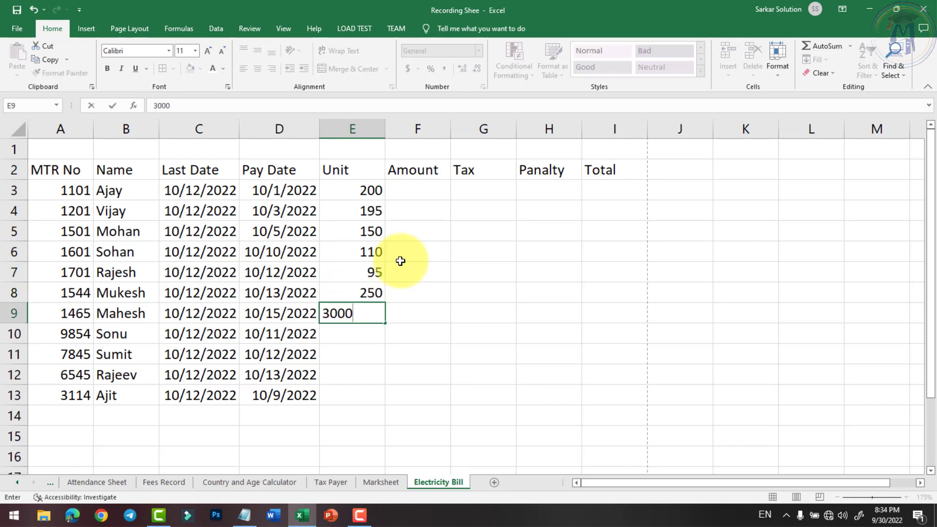
key("BackSpace")
key("Return")
type("500")
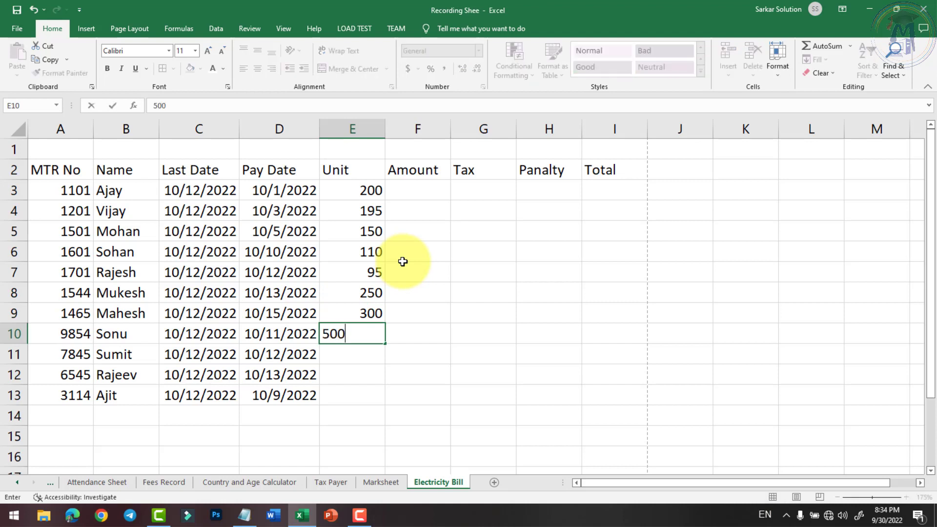
key("Return")
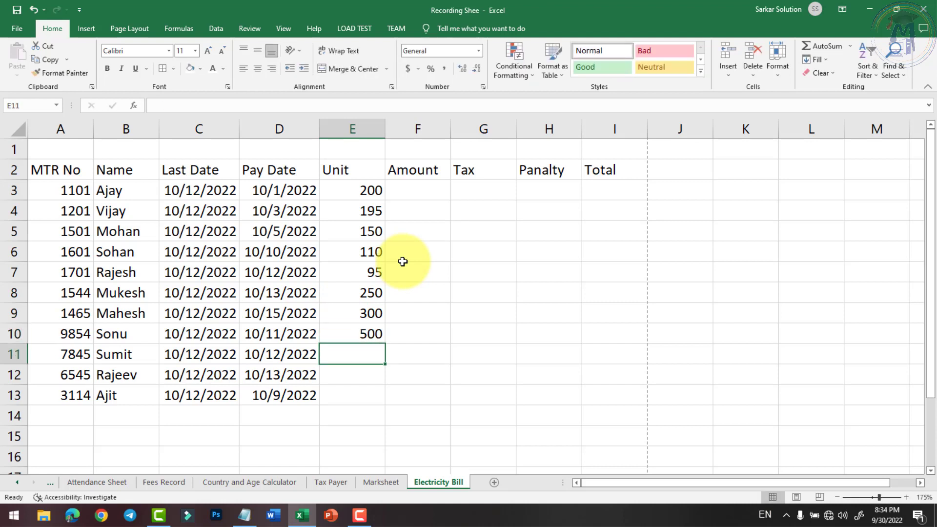
type("1")
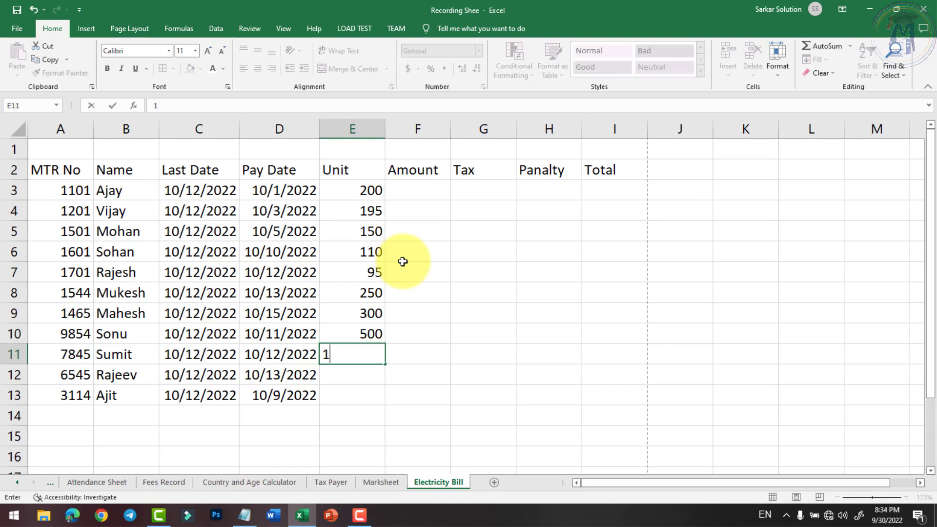
type("65")
key("Return")
type("1")
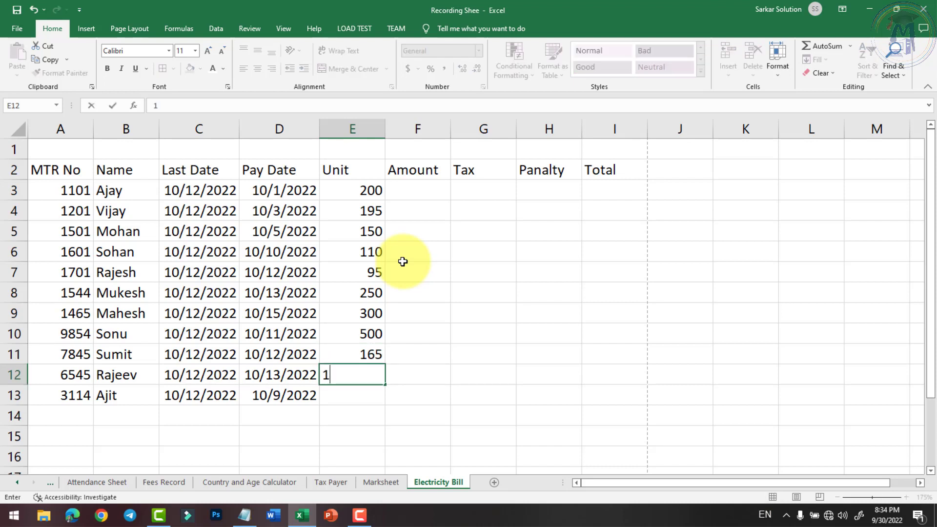
type("35")
key("Return")
type("1")
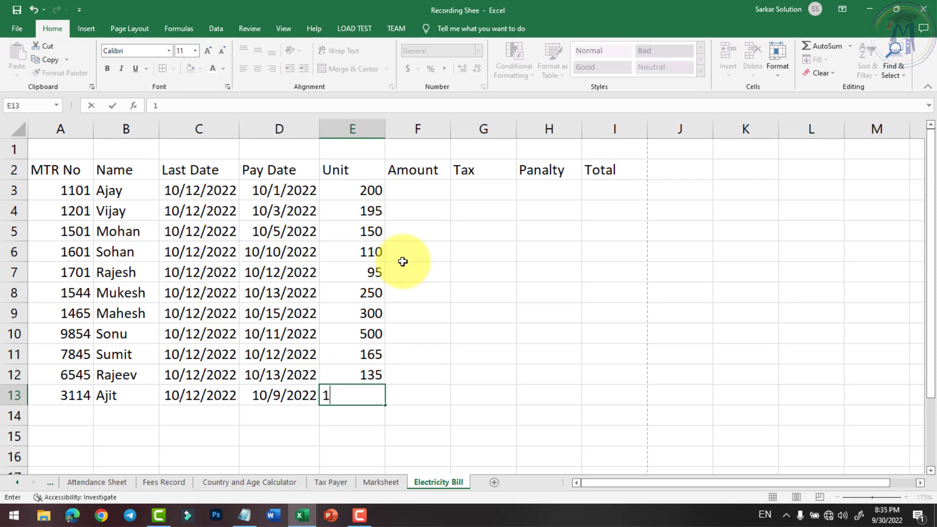
type("64")
key("Return")
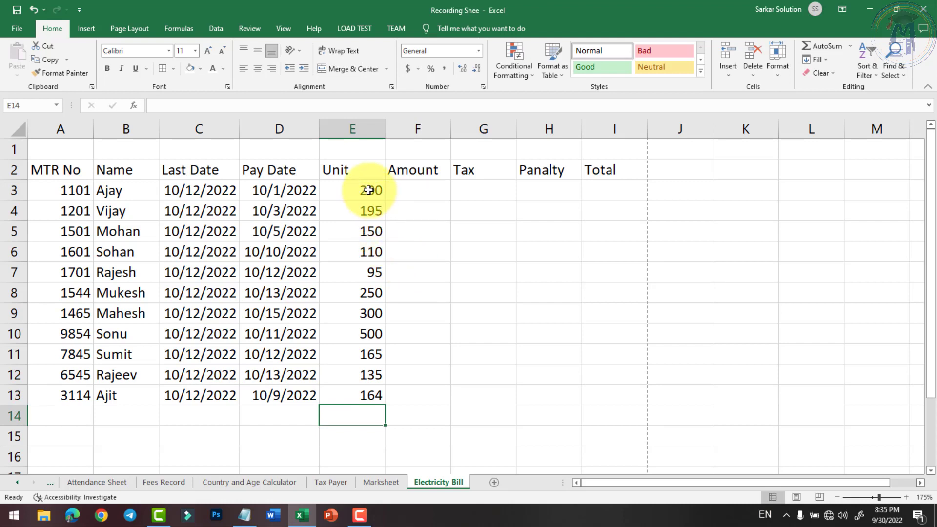
left_click(371, 191)
left_click(372, 297)
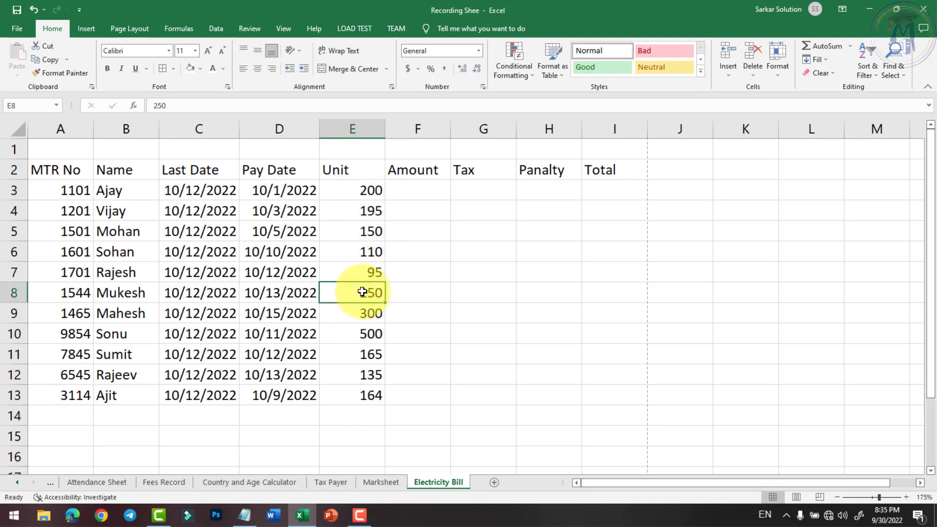
left_click(372, 317)
left_click(369, 329)
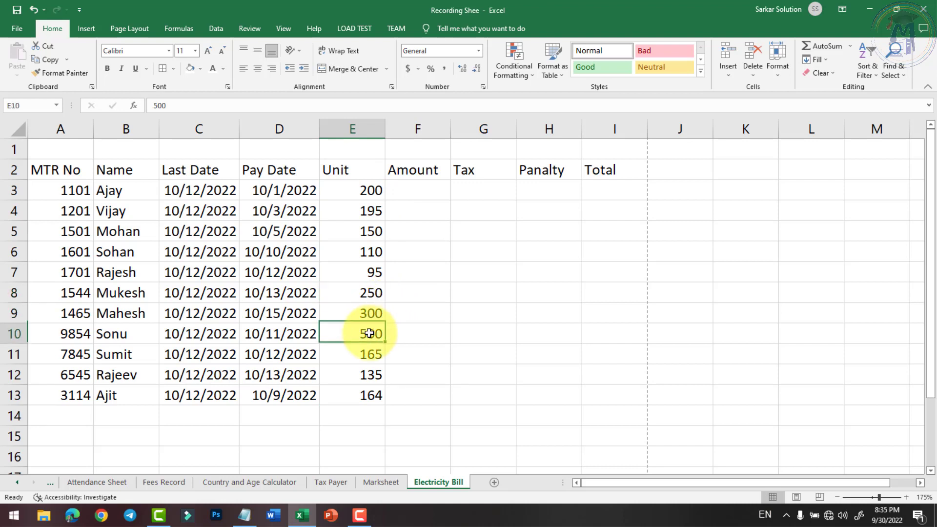
left_click_drag(365, 188, 365, 388)
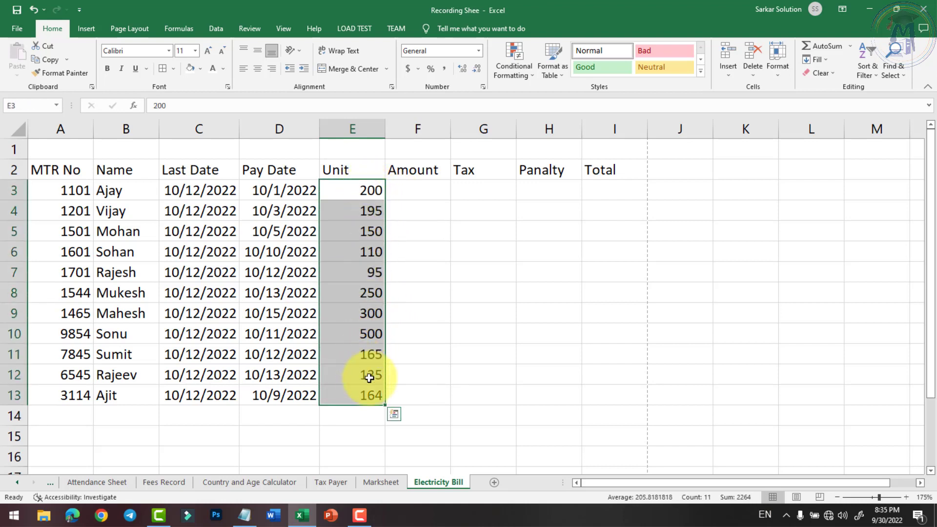
left_click(427, 191)
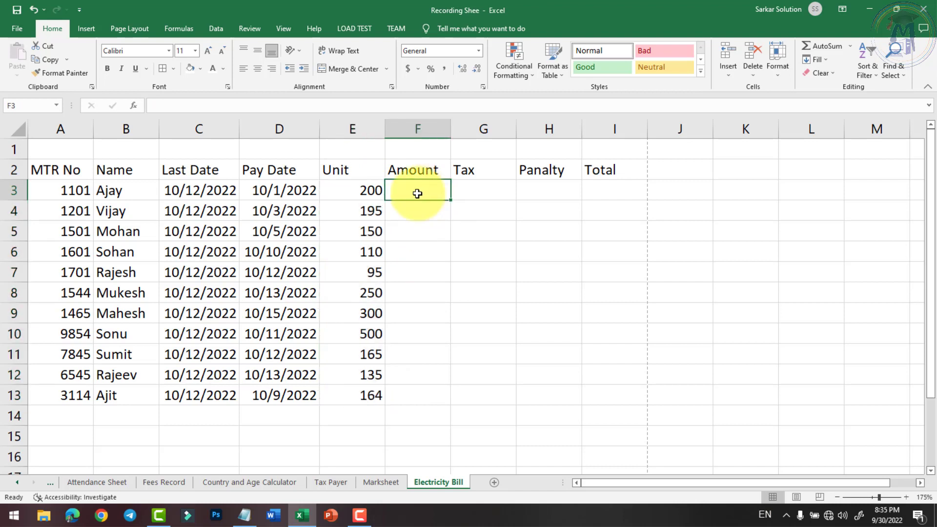
left_click(365, 191)
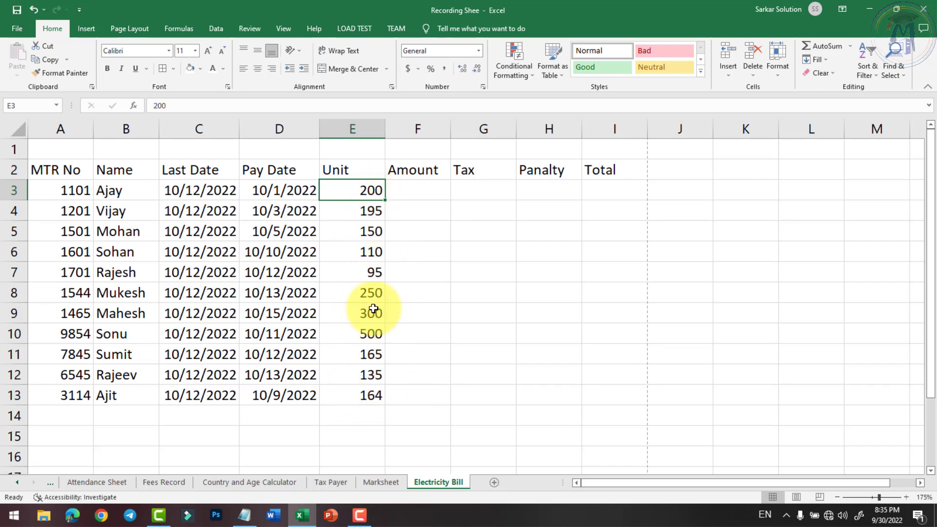
left_click(406, 190)
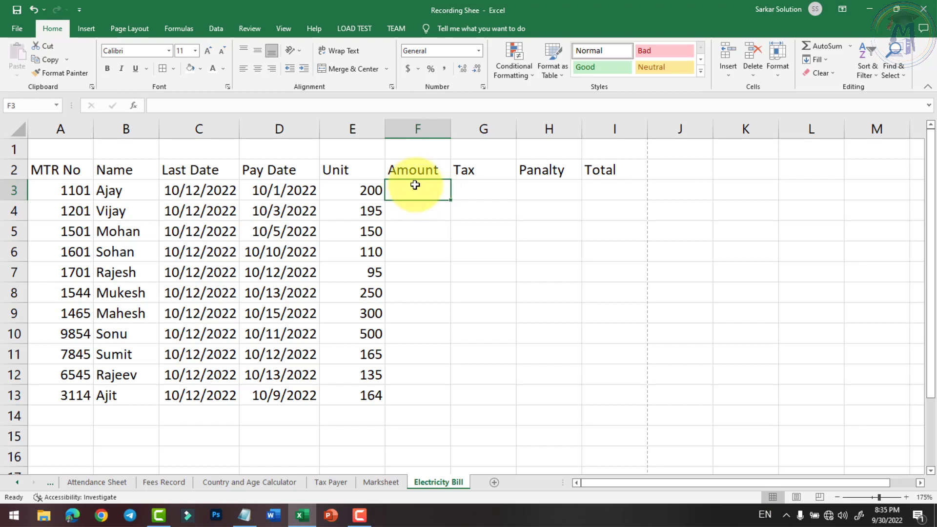
left_click(466, 186)
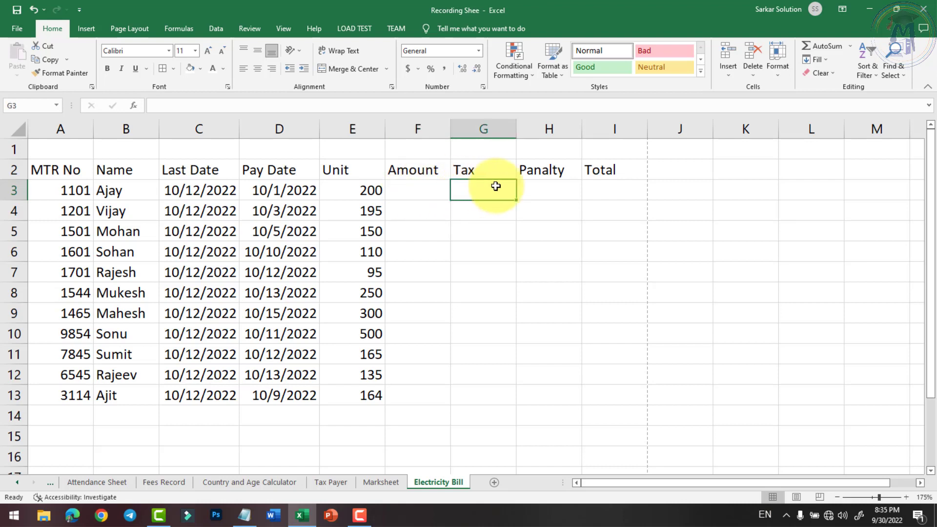
left_click(548, 187)
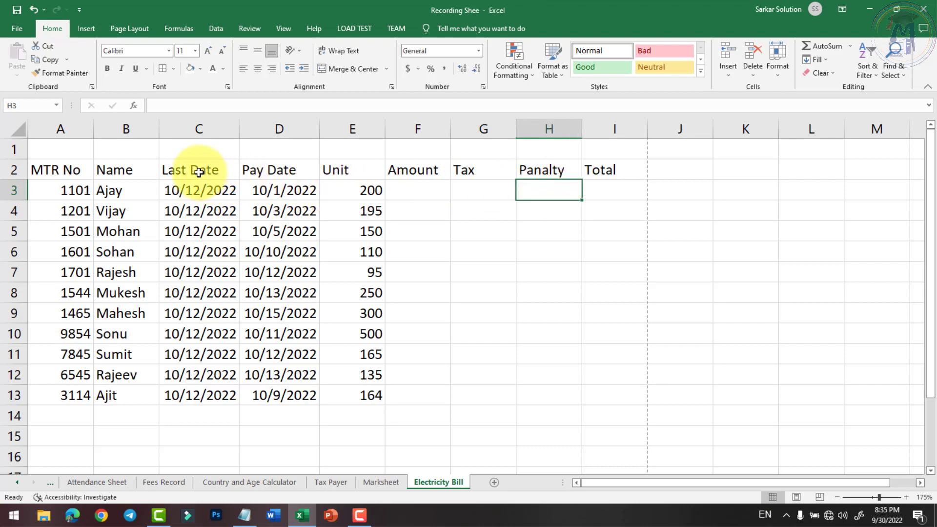
left_click_drag(198, 171, 213, 386)
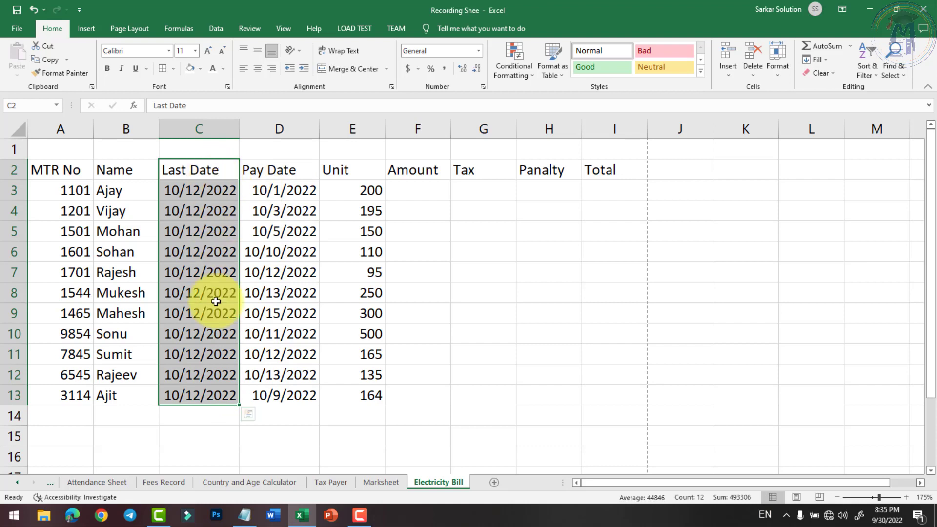
left_click_drag(277, 174, 268, 389)
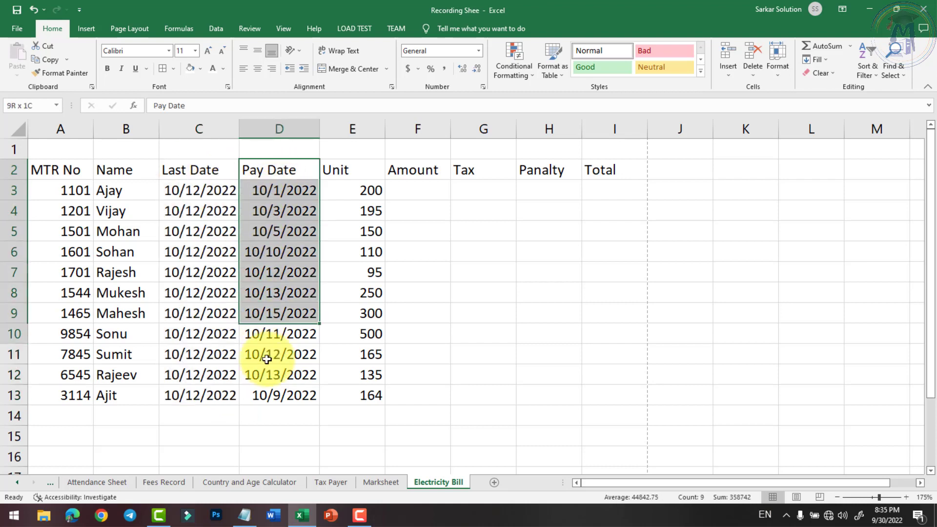
left_click(544, 190)
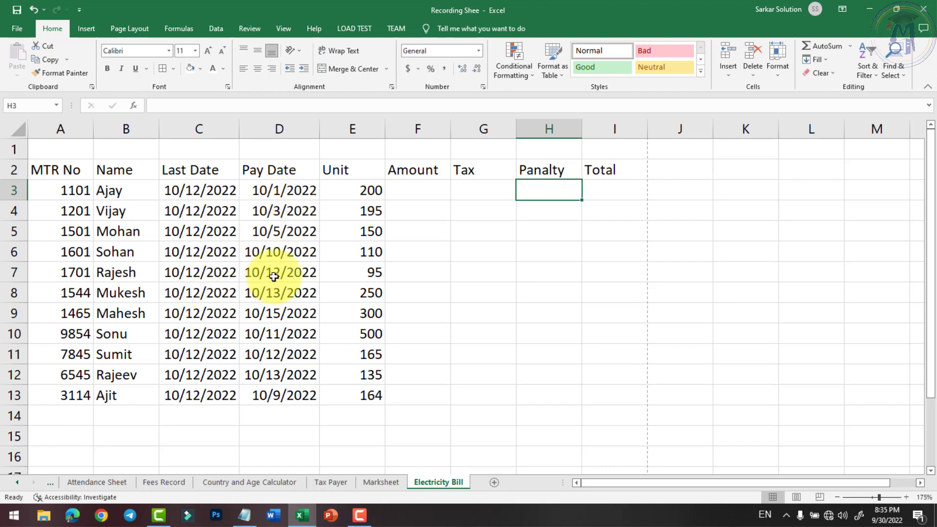
left_click(277, 295)
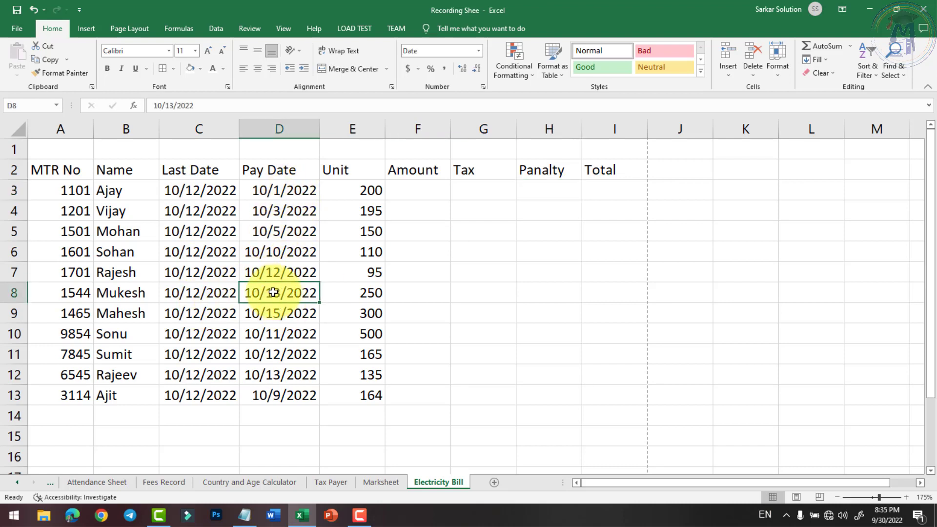
left_click(538, 293)
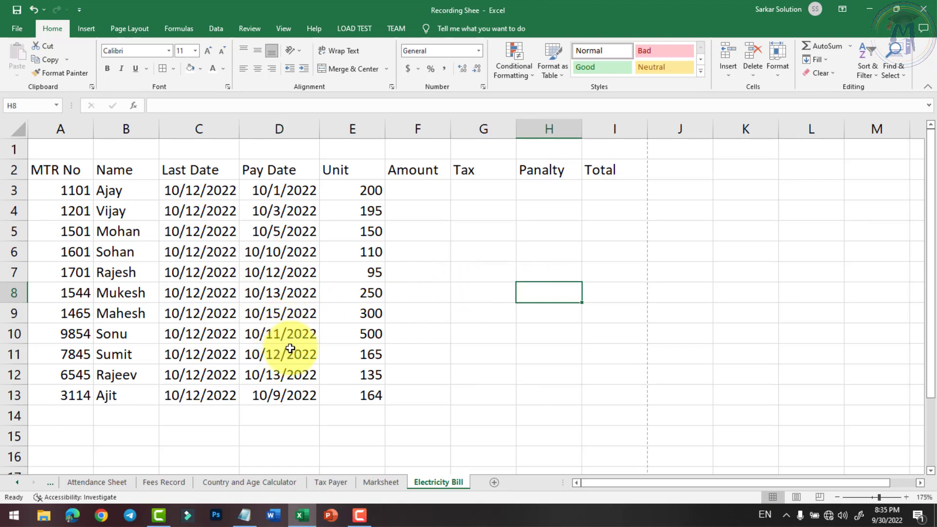
left_click(285, 374)
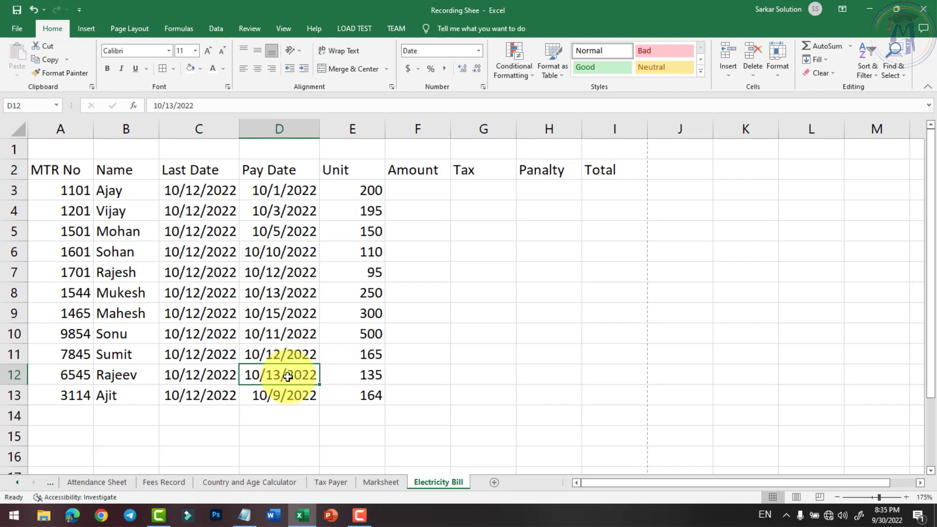
left_click(288, 313)
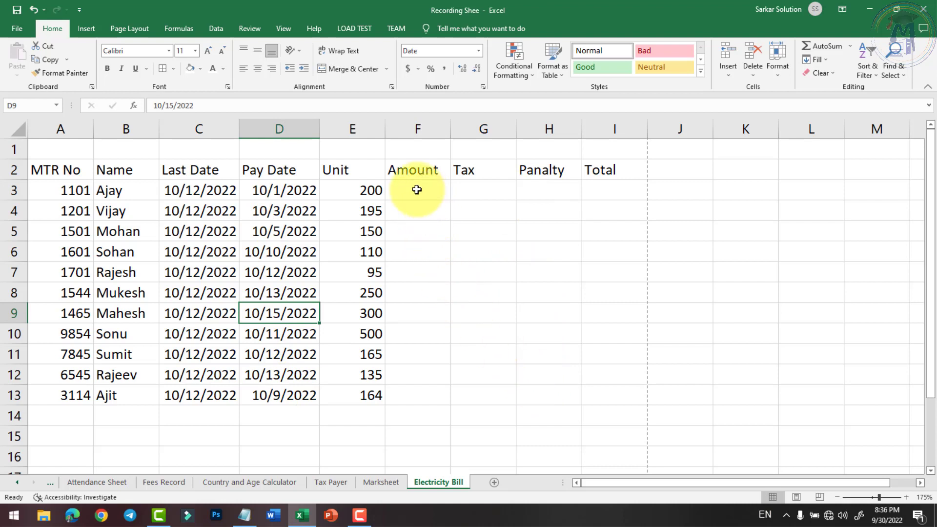
left_click_drag(416, 189, 548, 192)
left_click(613, 190)
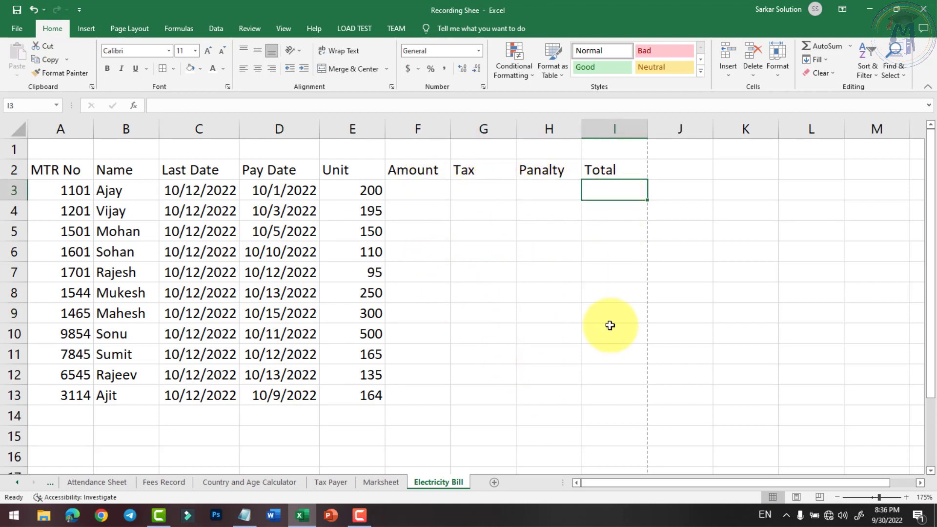
left_click(409, 190)
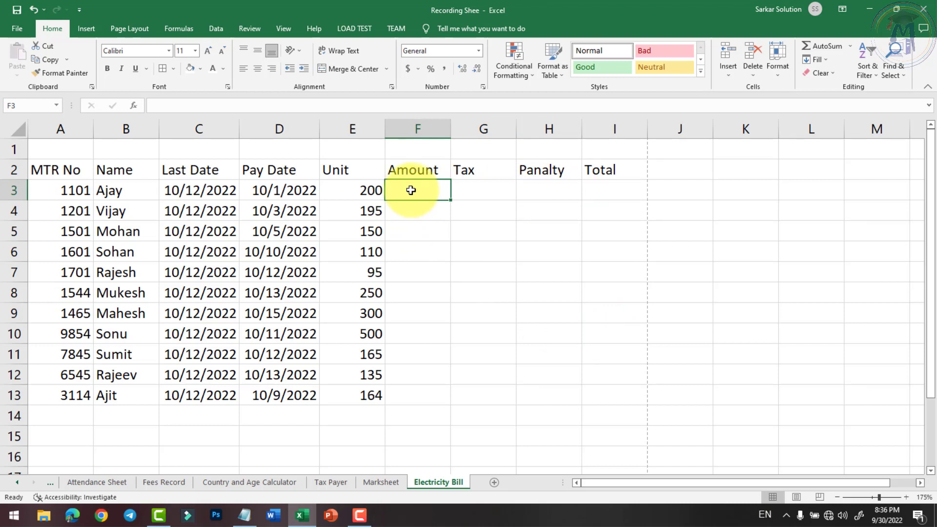
Step: Enter =IF(E3>=200, E3*10, E3*5) in F3 so the Amount shows 2000
type("=")
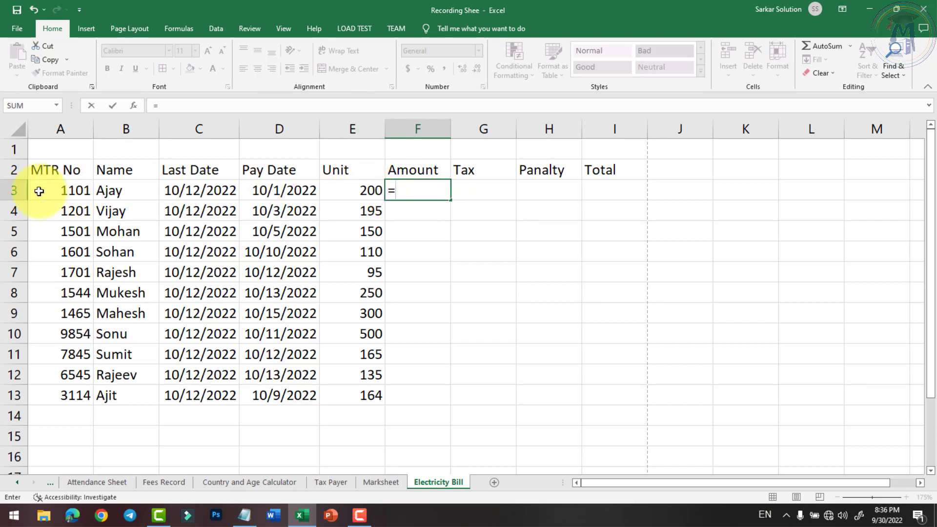
type("if")
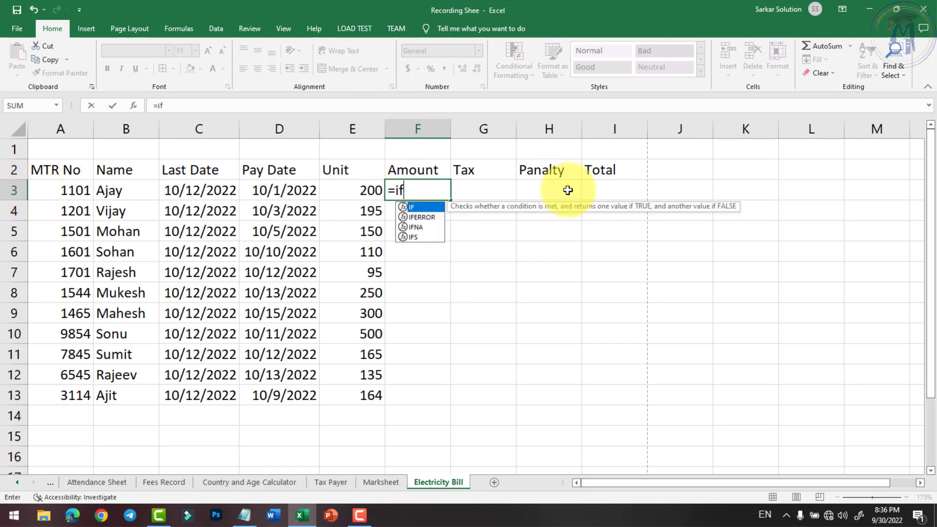
type("(e")
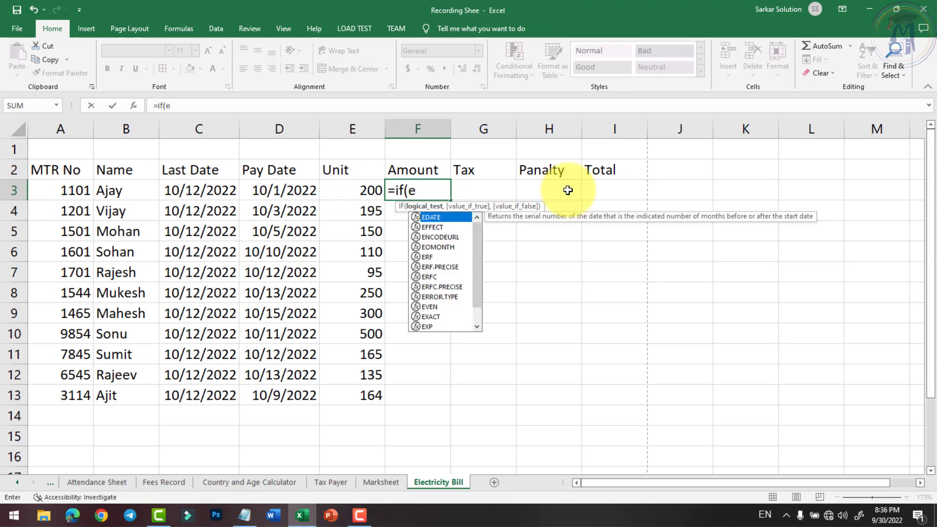
type("3>=200")
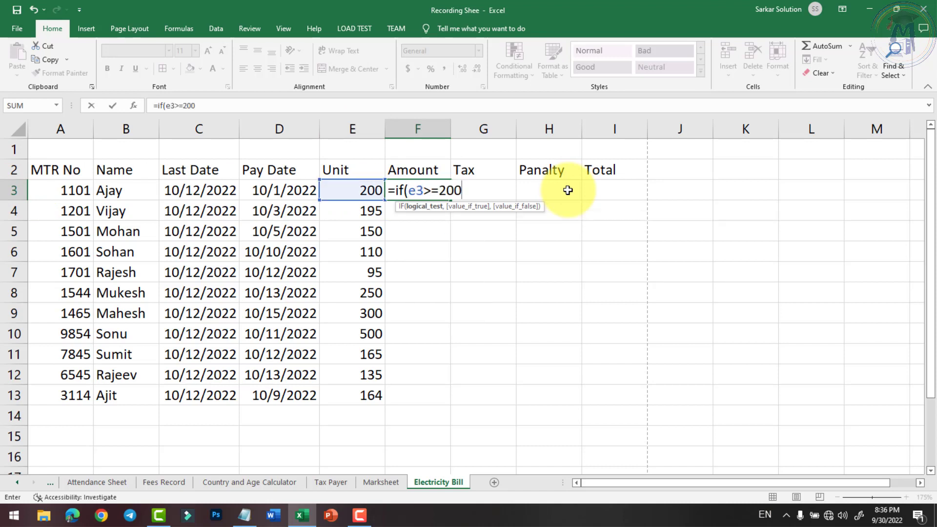
type(",")
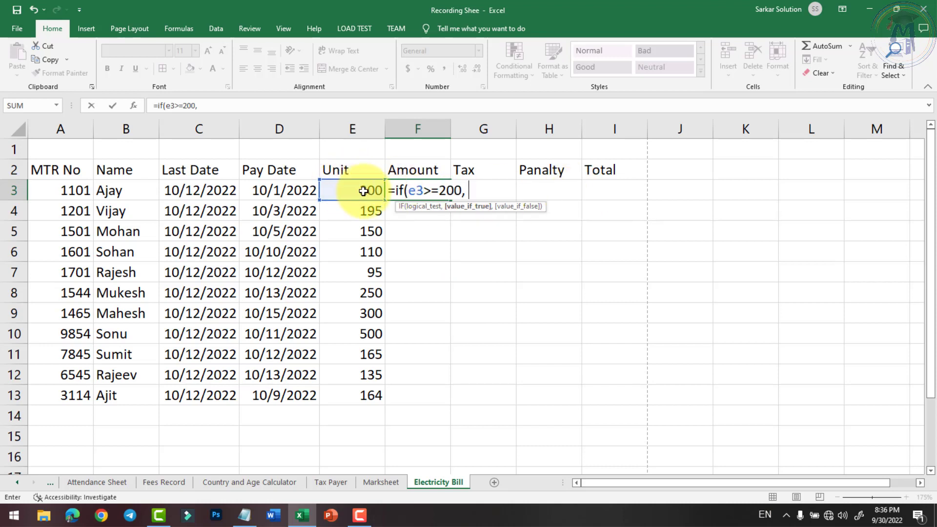
type(" e")
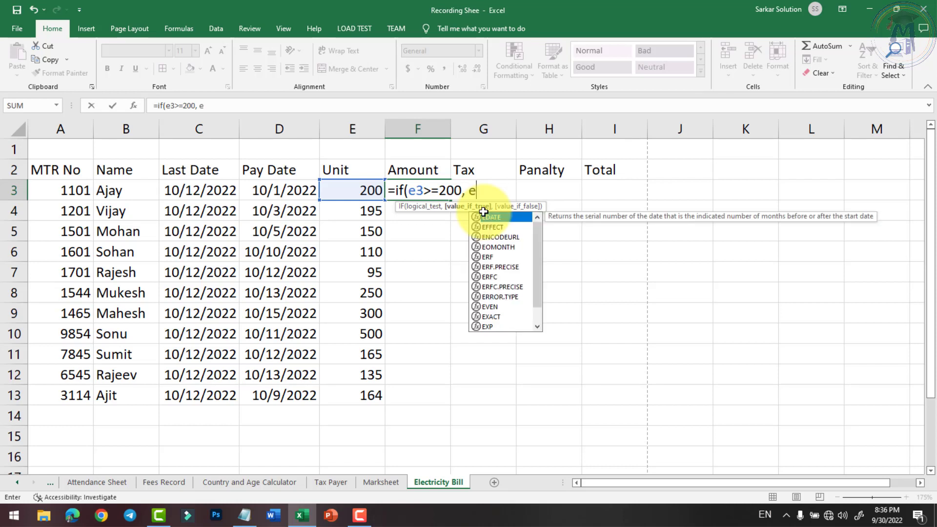
type("3*10,")
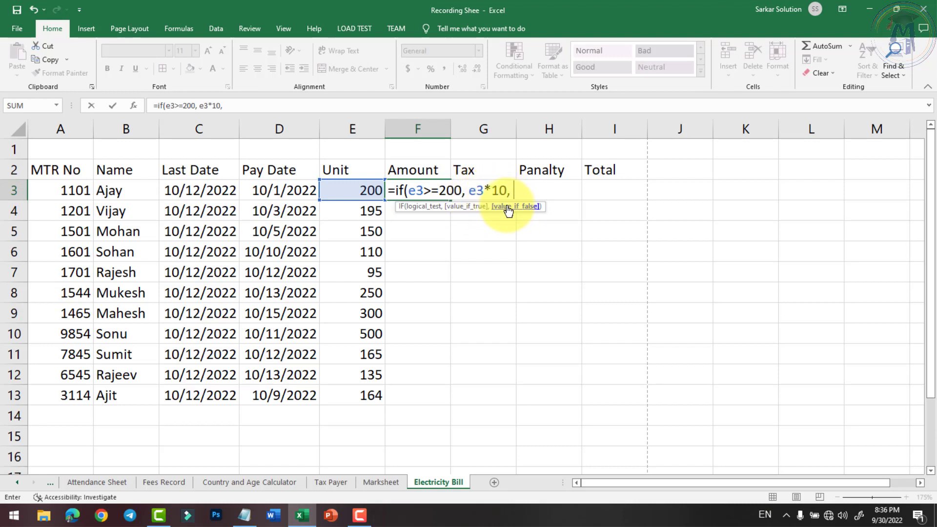
type("e3")
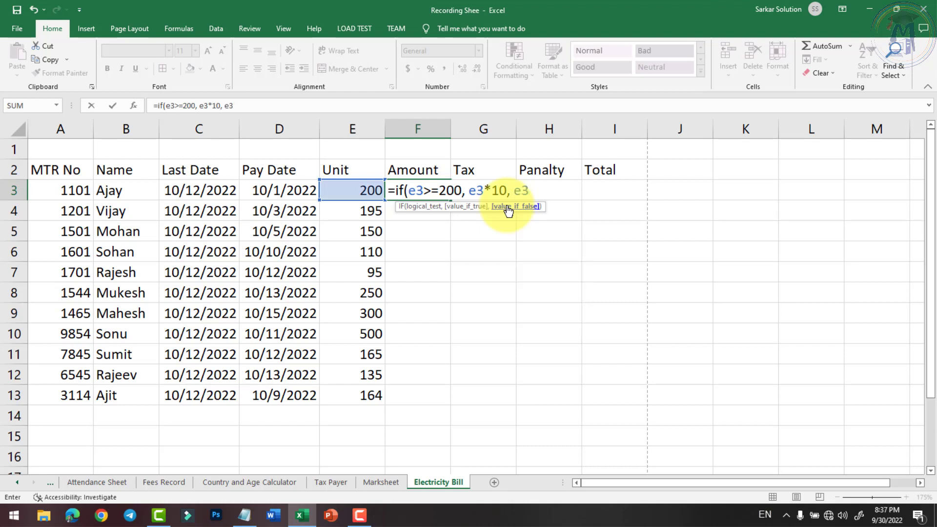
type("*5)")
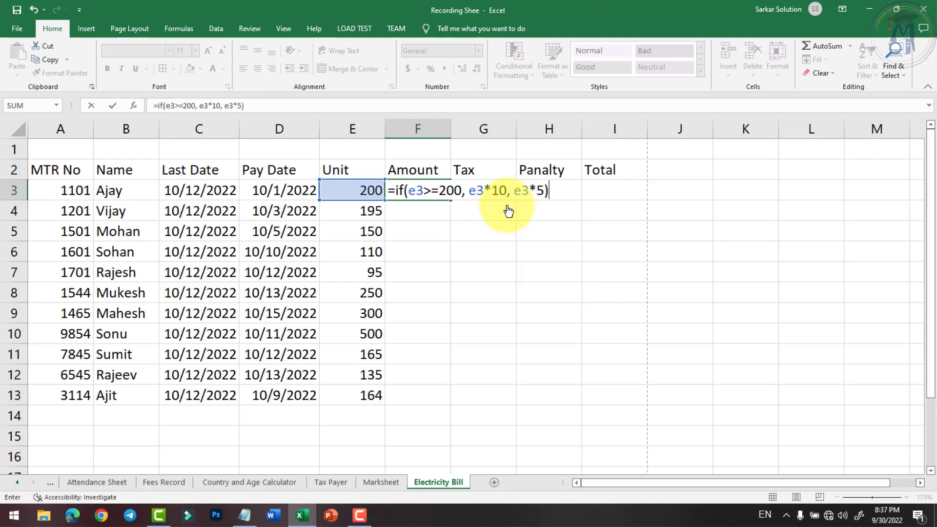
double_click(416, 190)
left_click_drag(443, 192, 541, 192)
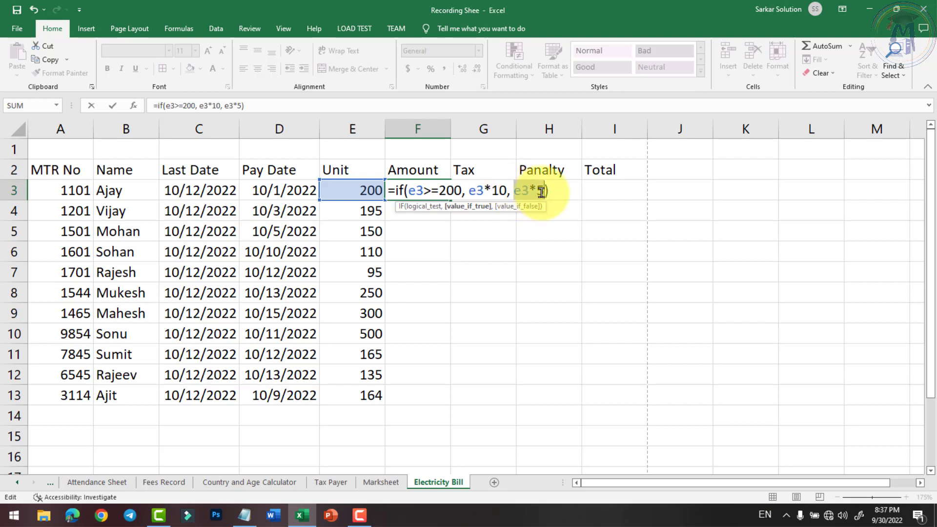
key("Return")
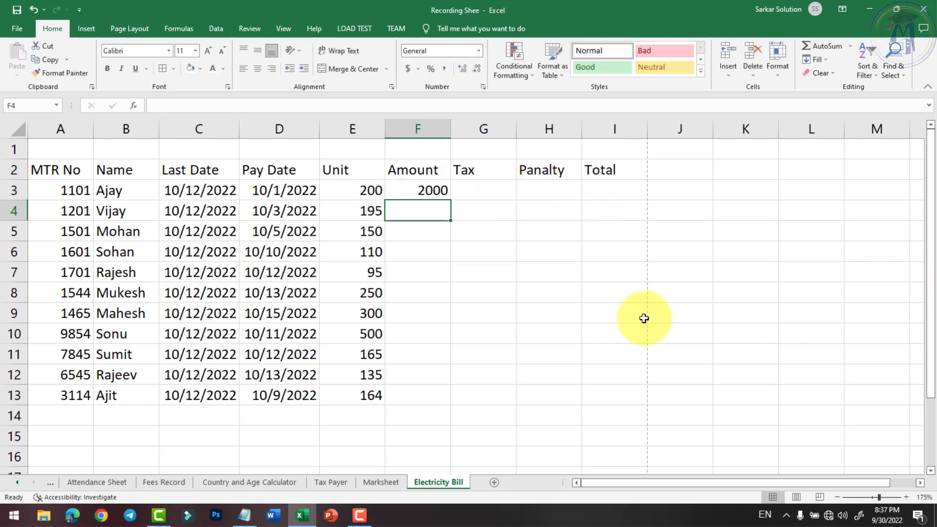
Step: Try unit values 165, 150 and 201 in E3, leaving 201 so F3 shows 2010
left_click(429, 191)
left_click(366, 191)
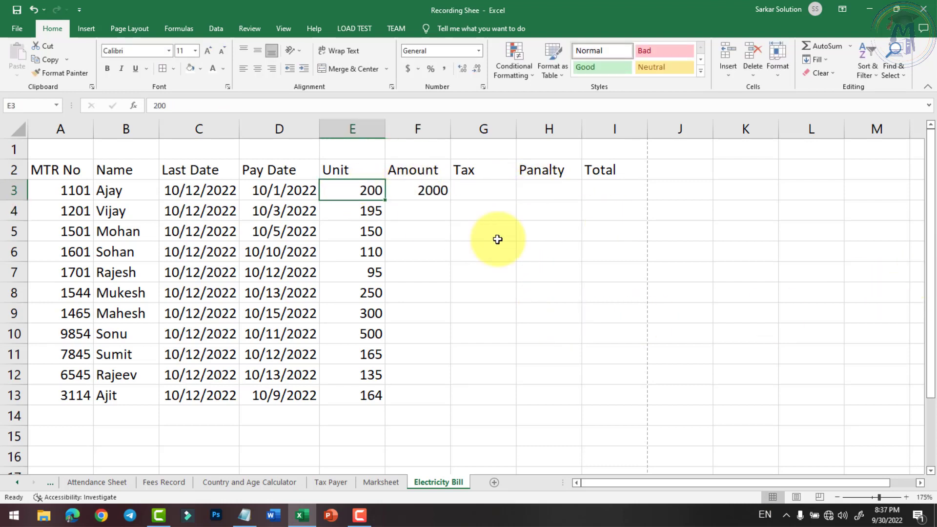
type("165")
key("Return")
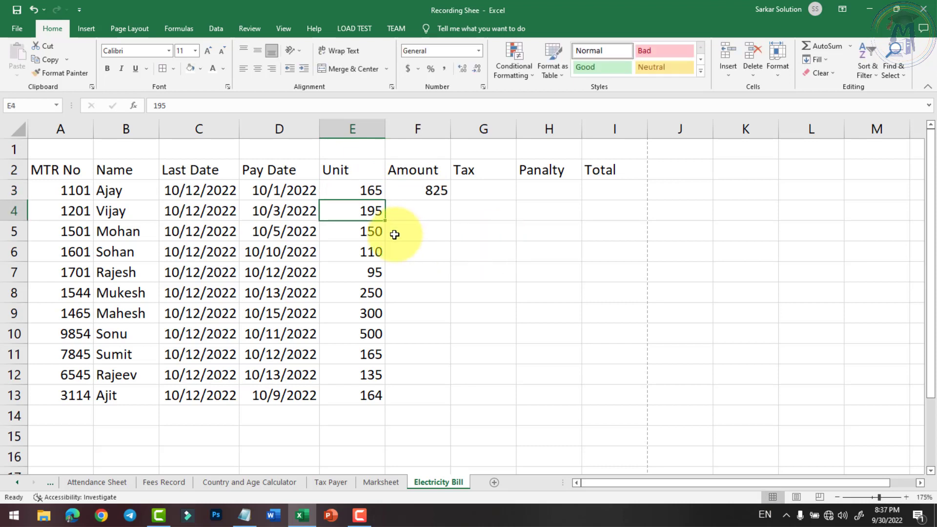
left_click(413, 192)
left_click(372, 189)
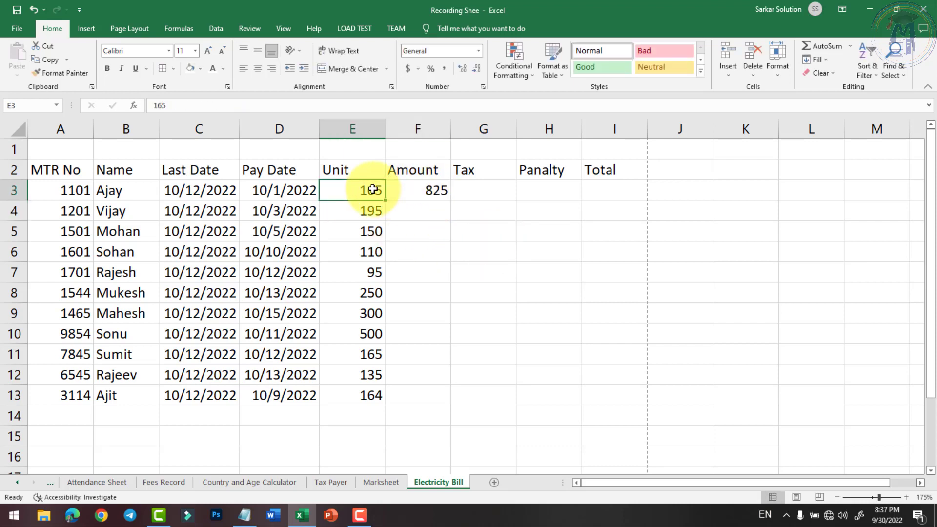
type("150")
key("Return")
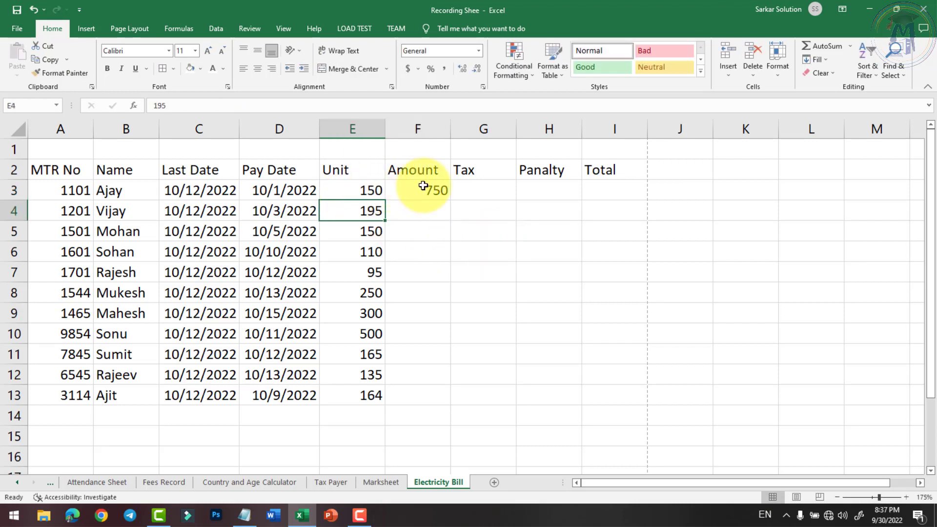
left_click(364, 190)
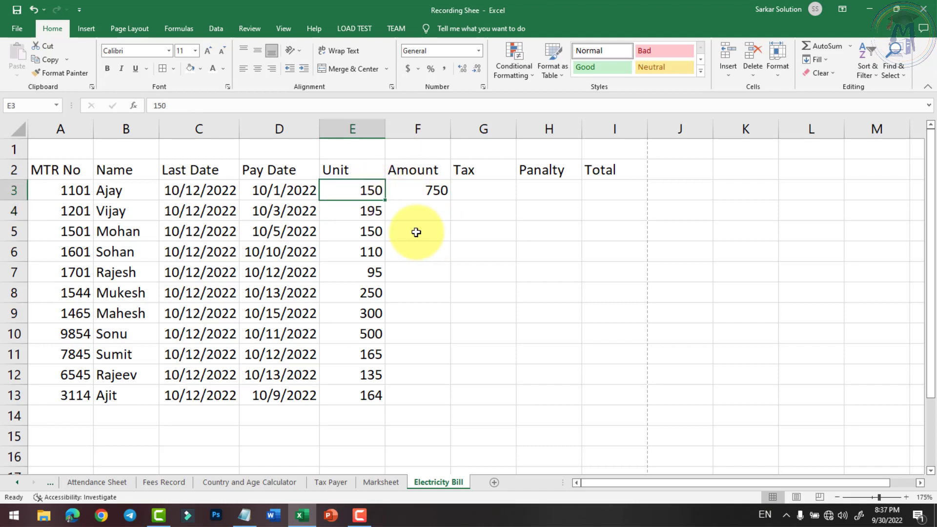
type("201")
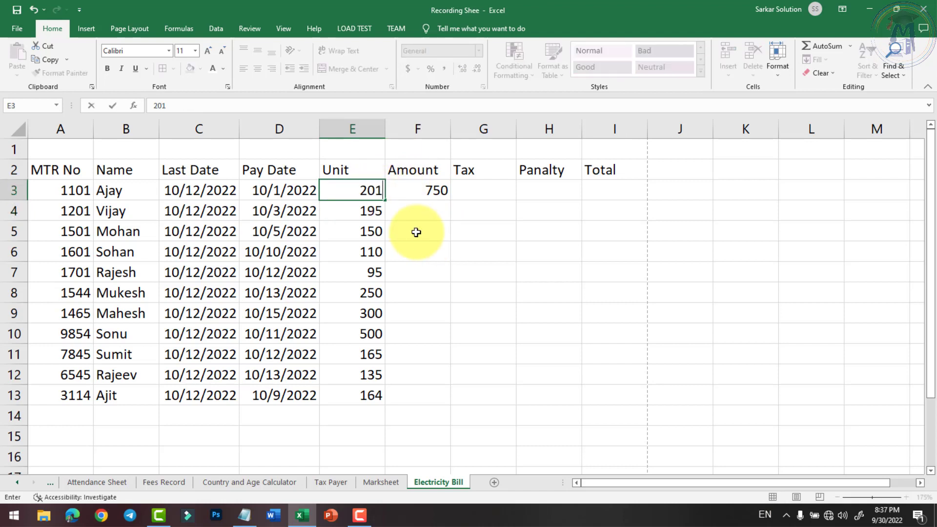
key("Return")
left_click(421, 191)
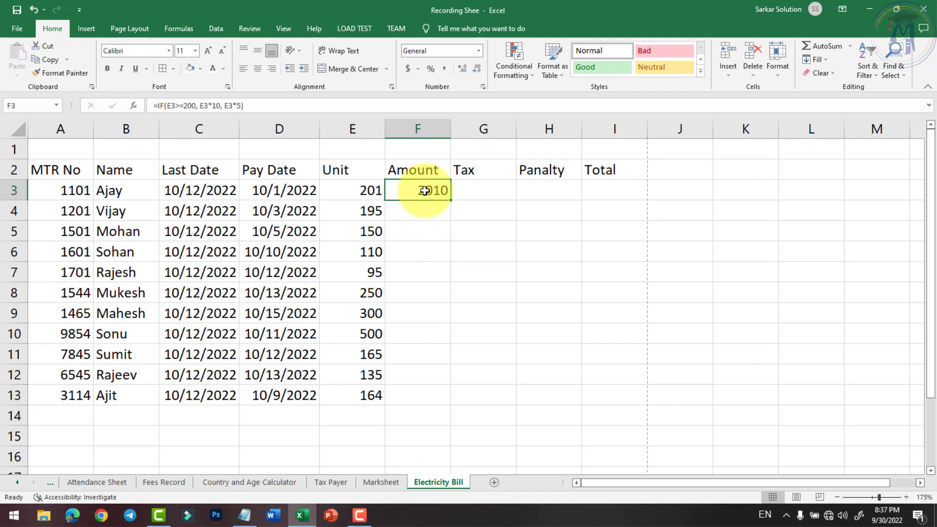
Step: Review the E3 unit value against the Amount formula in F3
left_click(471, 190)
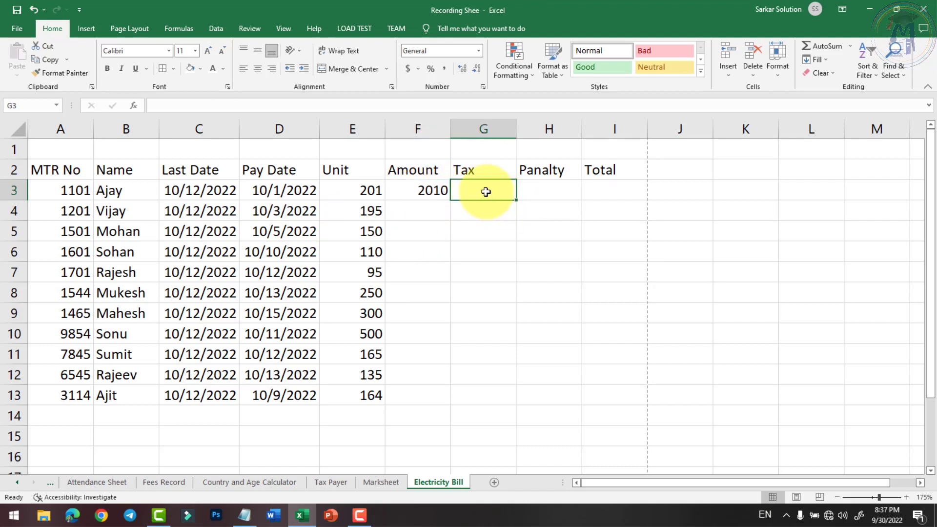
left_click(338, 192)
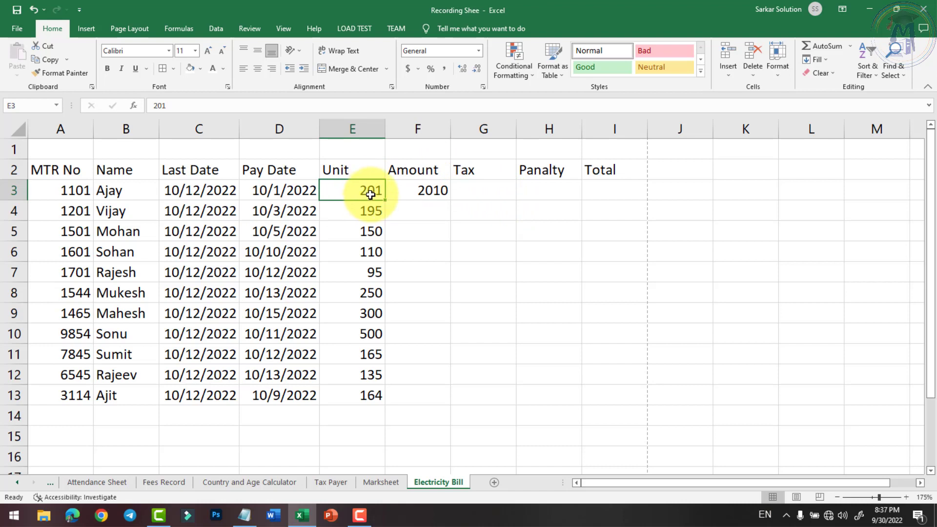
left_click(482, 189)
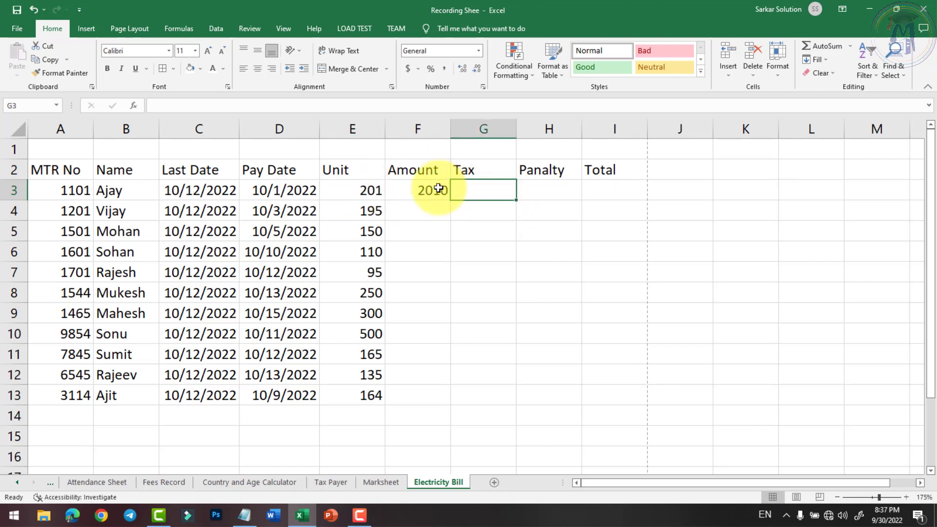
left_click(420, 187)
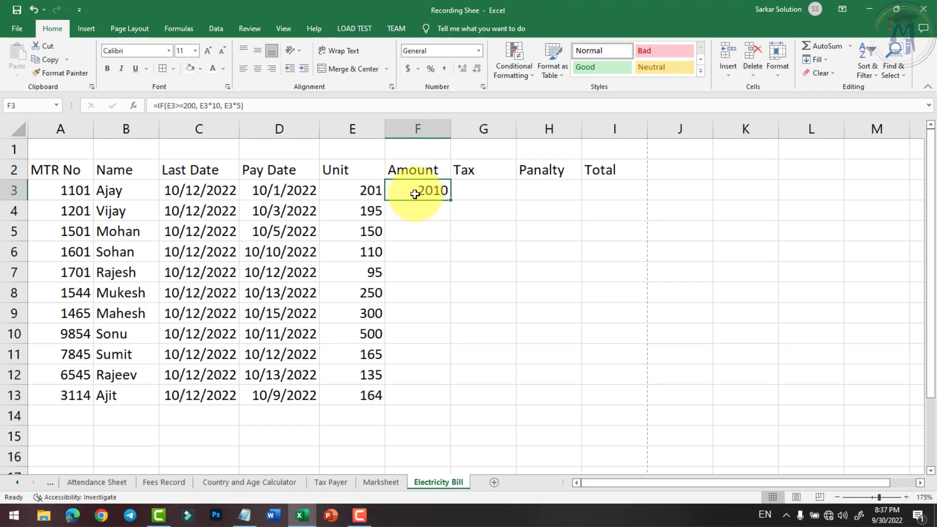
left_click(473, 189)
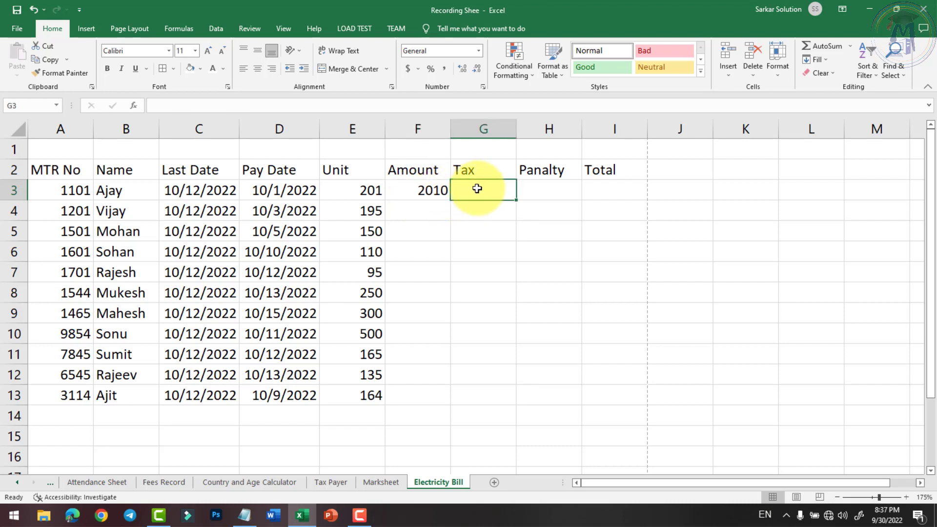
left_click(439, 191)
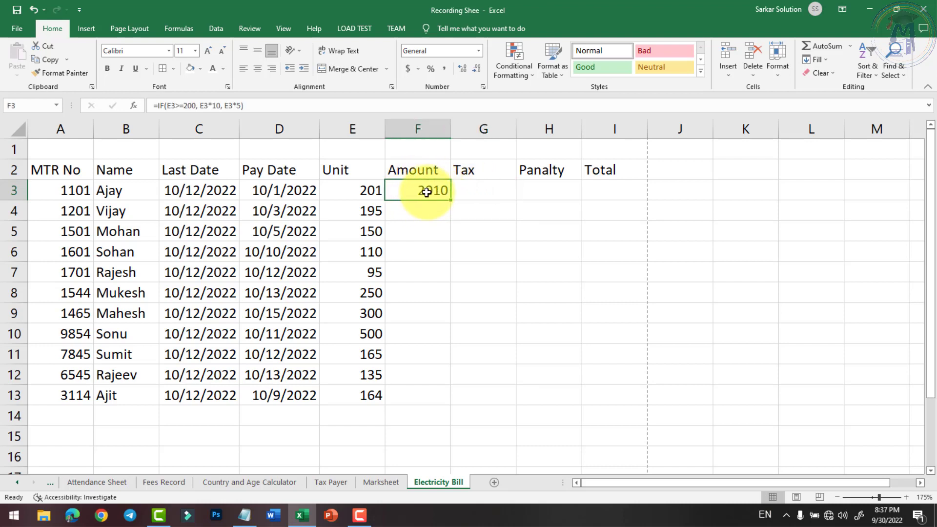
left_click(369, 191)
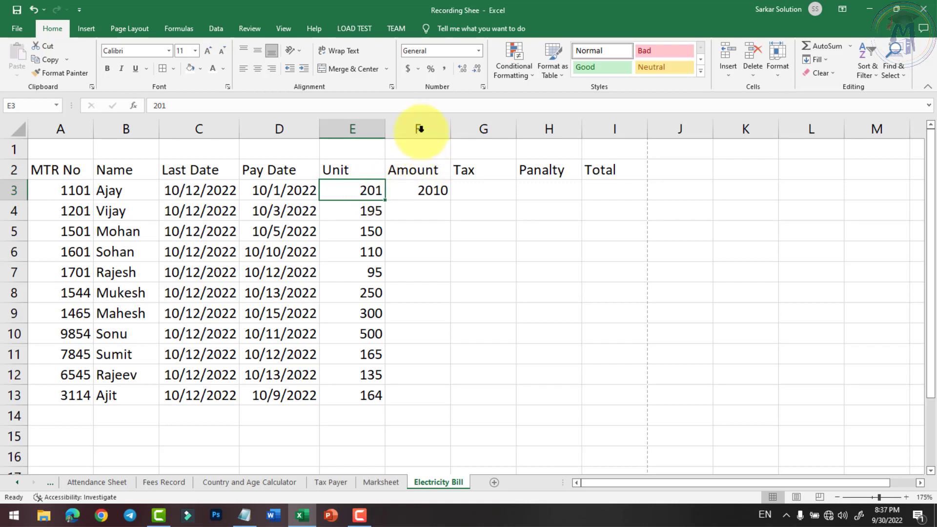
left_click(430, 190)
Step: Enter =IF(E3>=200, F3*10%, F3*5%) in G3 so the Tax shows 201
left_click(474, 193)
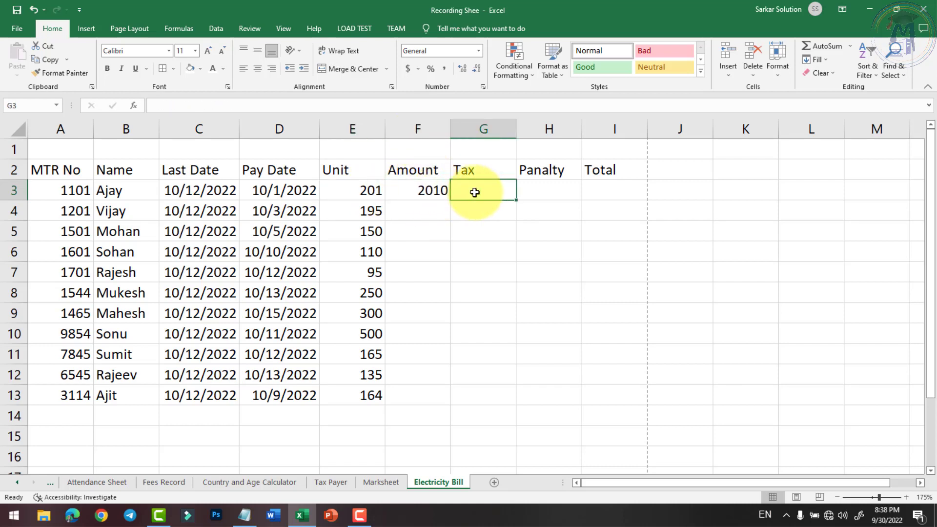
type("=if")
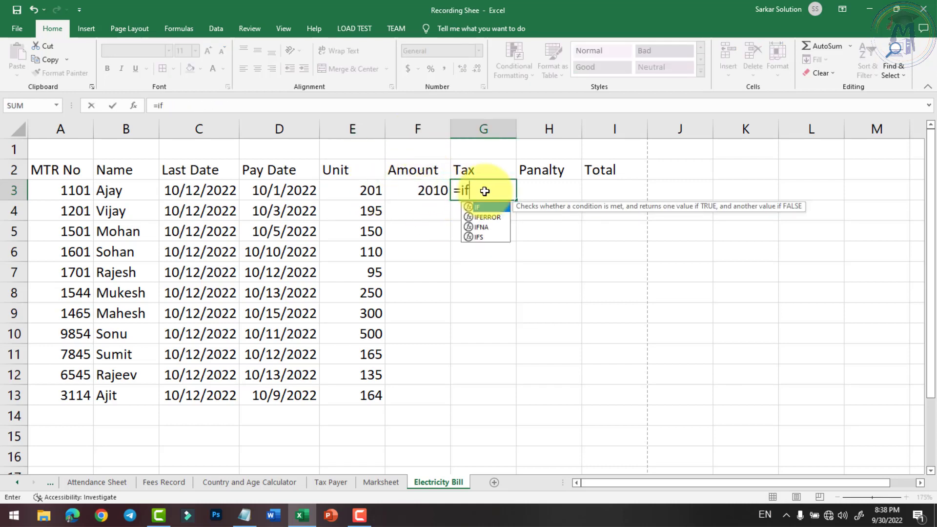
type("(e")
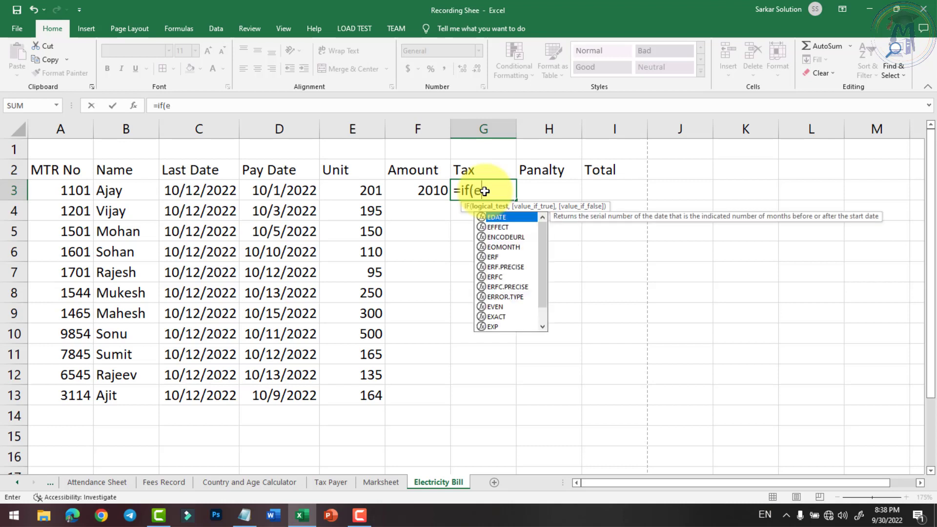
type("3>=2")
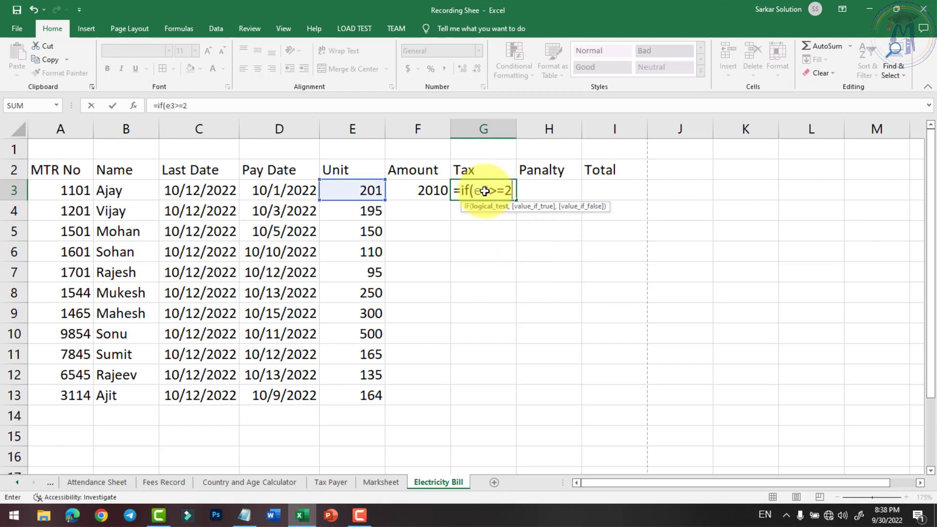
type("00, ")
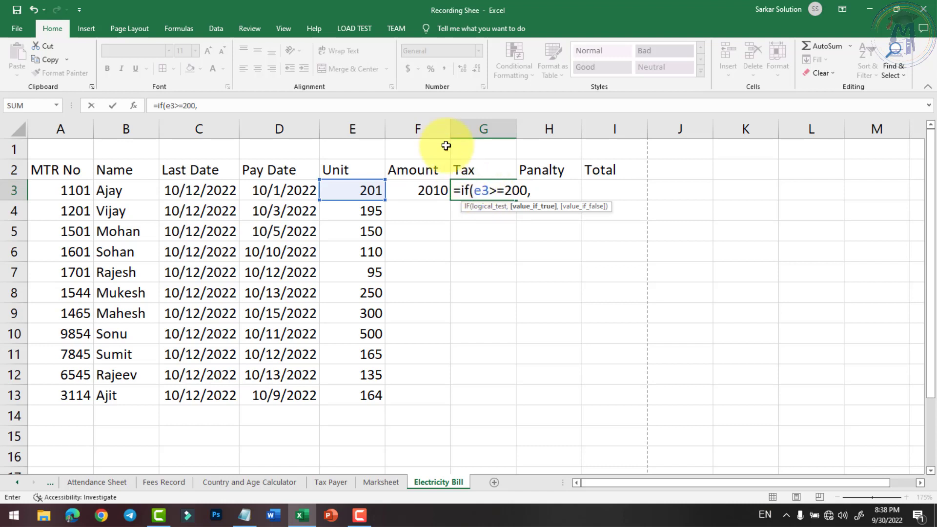
type("f")
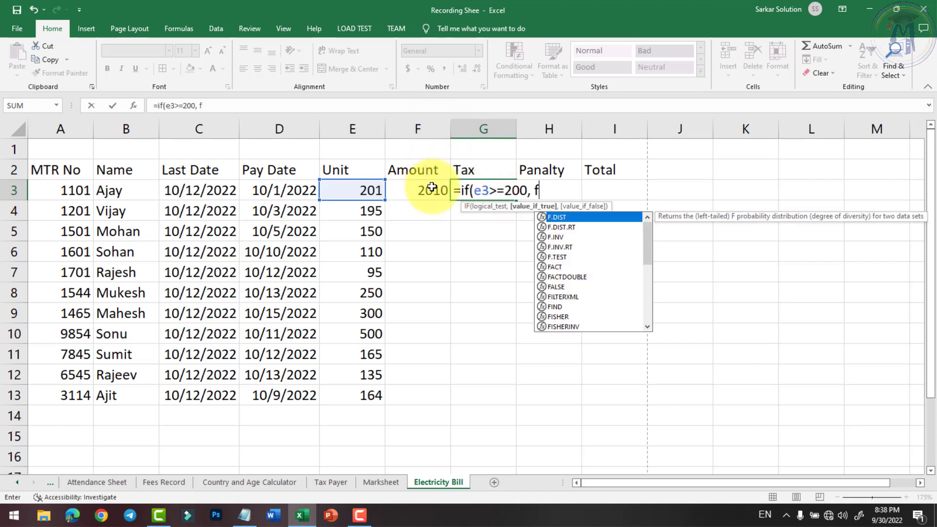
type("3*10%,")
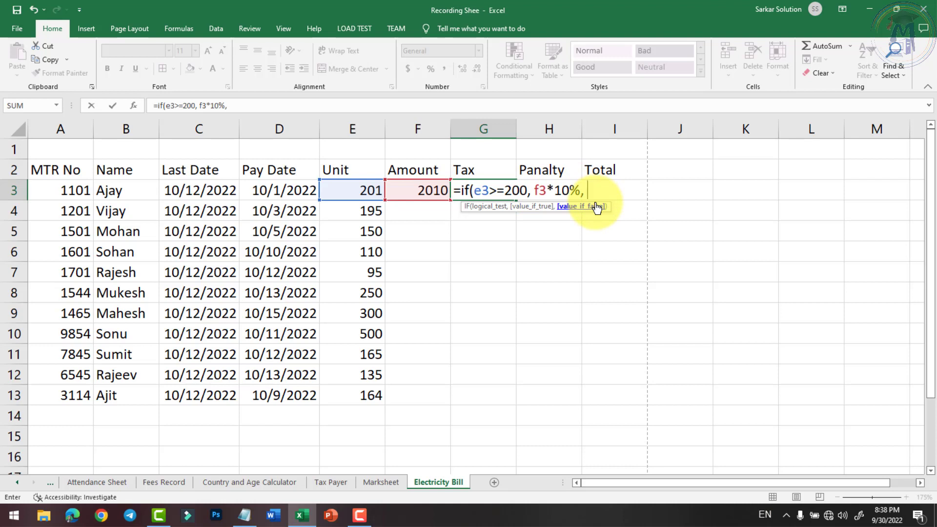
type("f3*5")
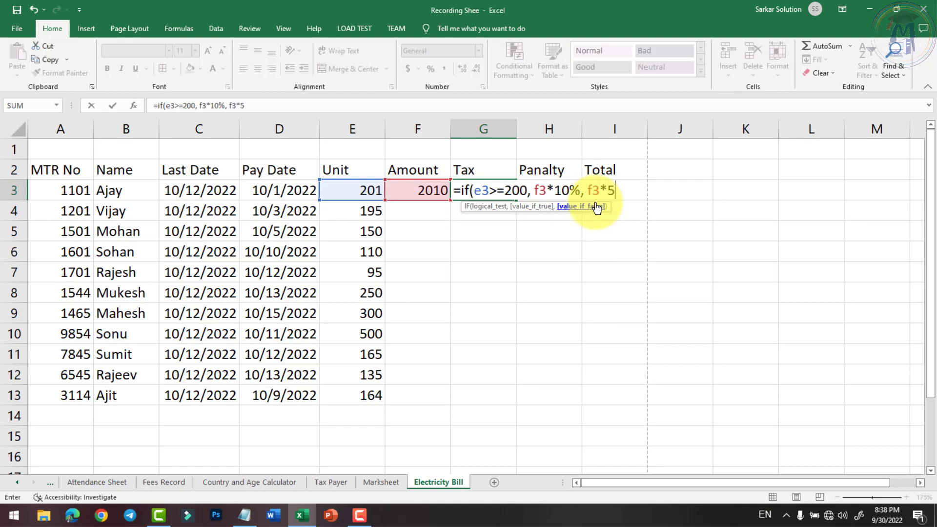
type("%)")
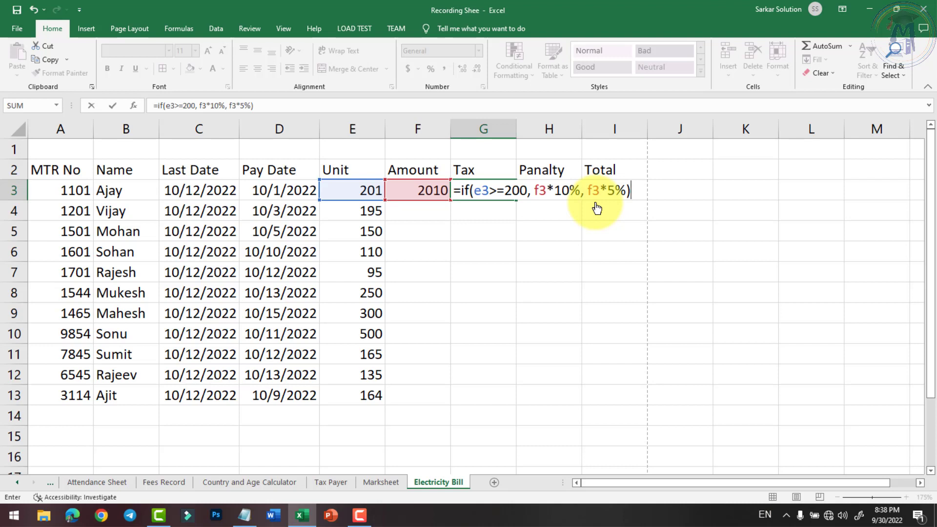
key("Return")
Step: Change E3's units to 150 so Amount becomes 750 and Tax 37.5
left_click(422, 184)
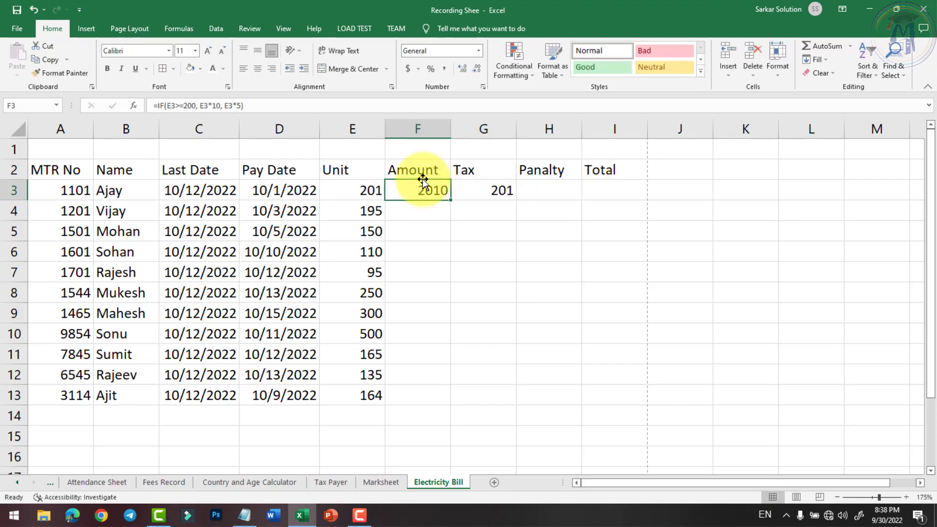
left_click(379, 193)
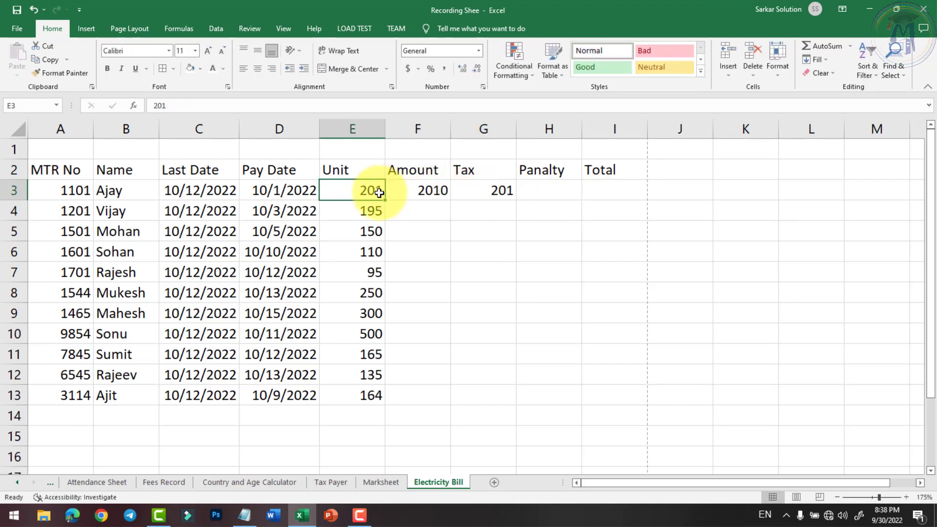
type("150")
key("Return")
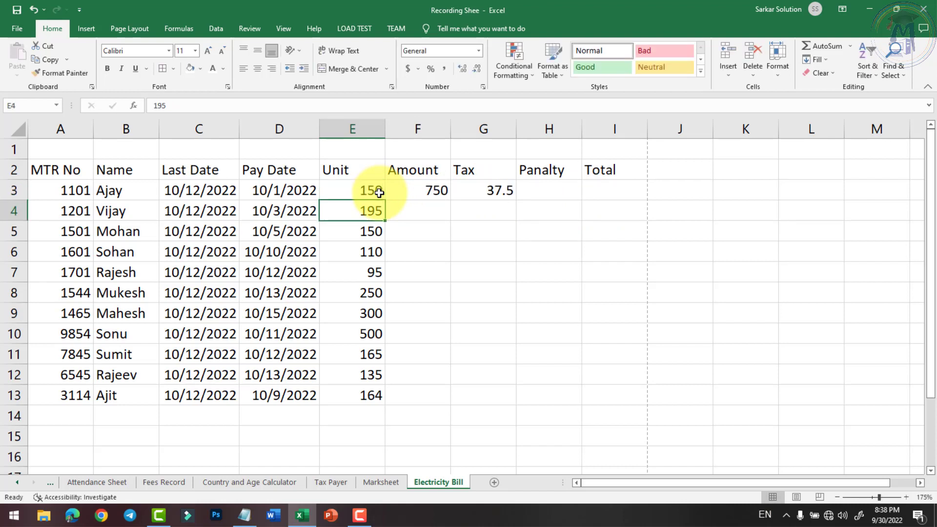
left_click(435, 189)
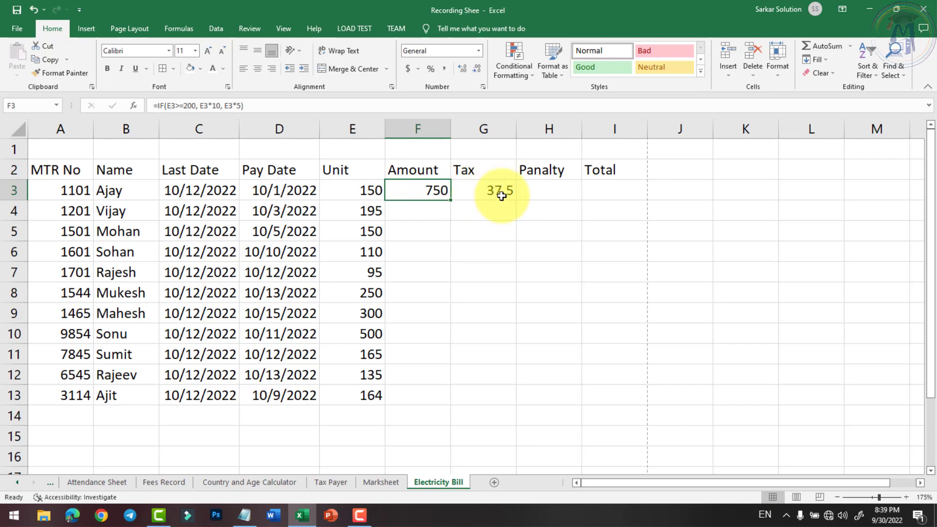
Step: Zoom the sheet in to about 235% and select F4
scroll(559, 192, "up", 2)
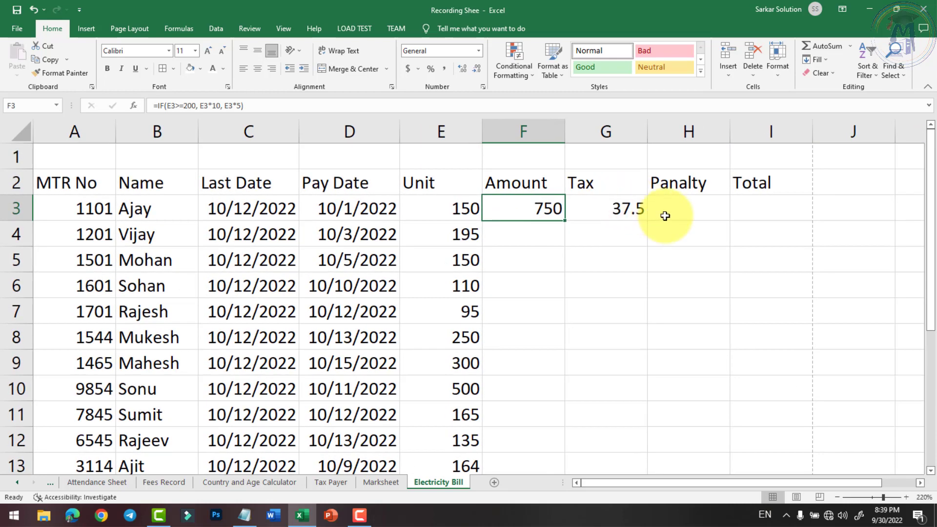
scroll(716, 222, "up", 2)
scroll(718, 225, "up", 1)
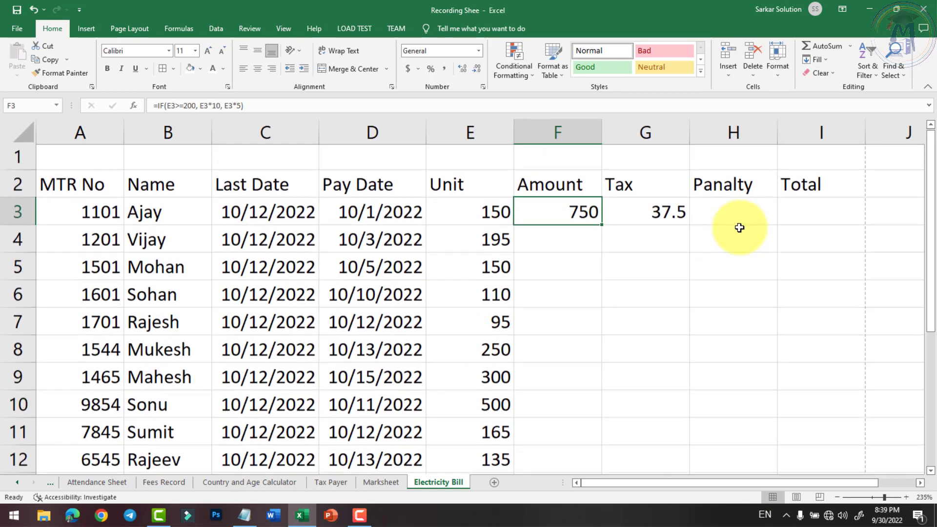
left_click(583, 249)
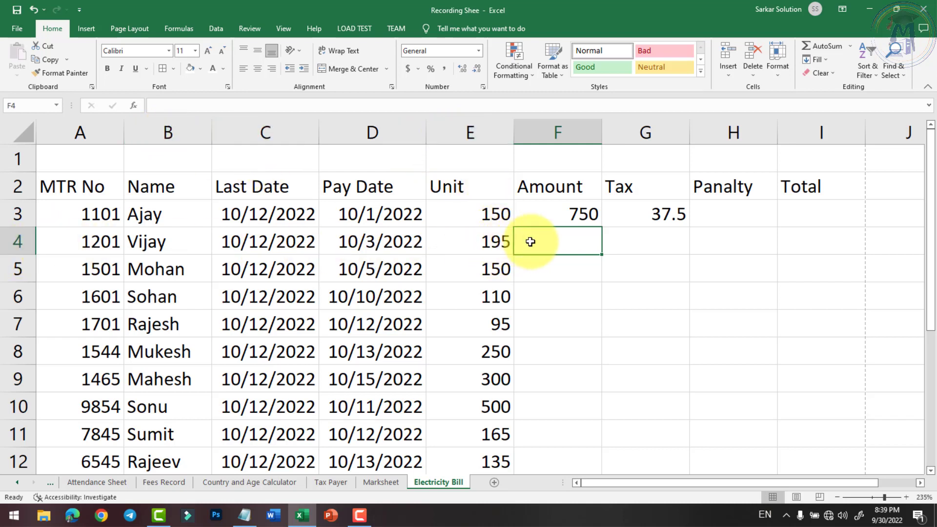
Step: Enter the row 4 Amount formula =IF(E4>=200, E4*10, E4*5) in F4
type("=if")
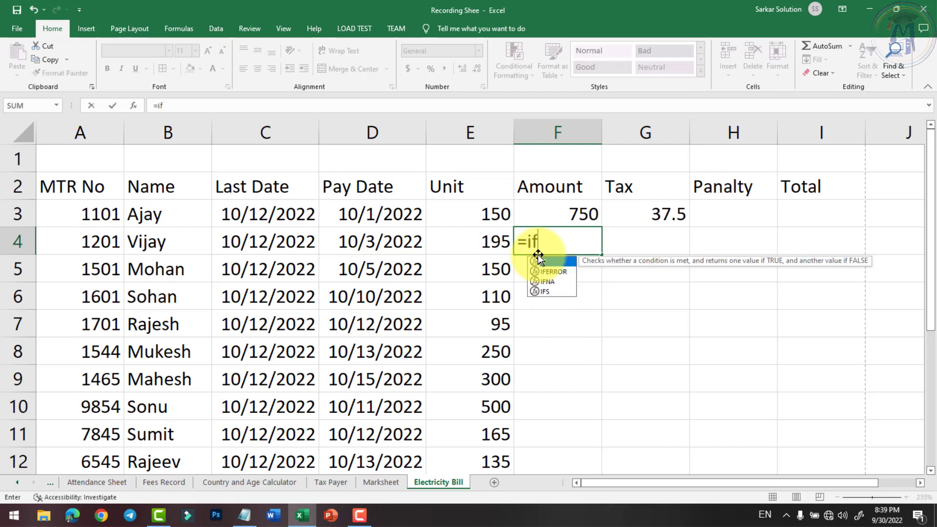
type("(e")
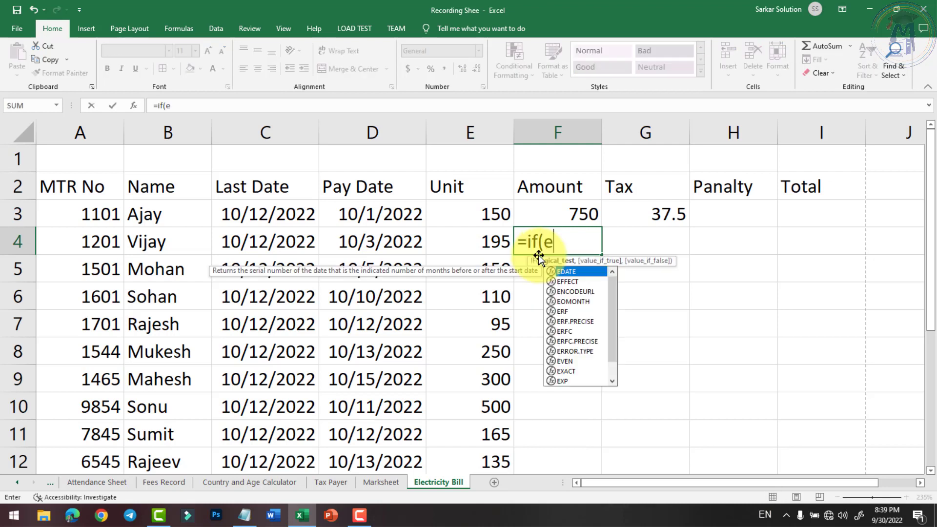
type("4>2")
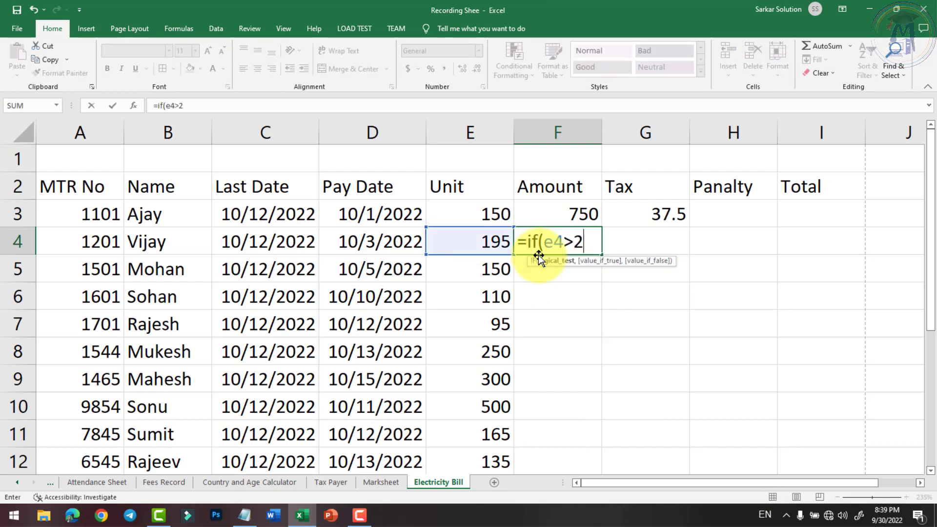
key("BackSpace")
type("=20")
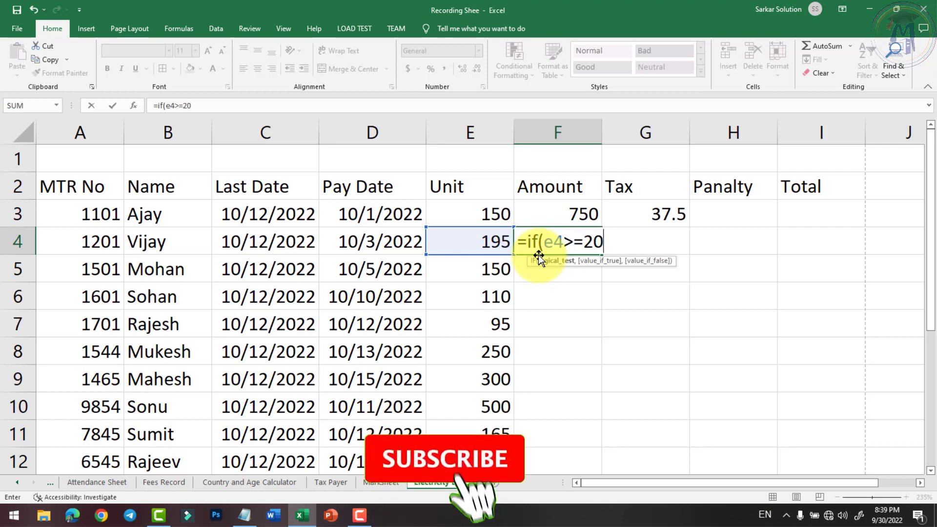
type("0,")
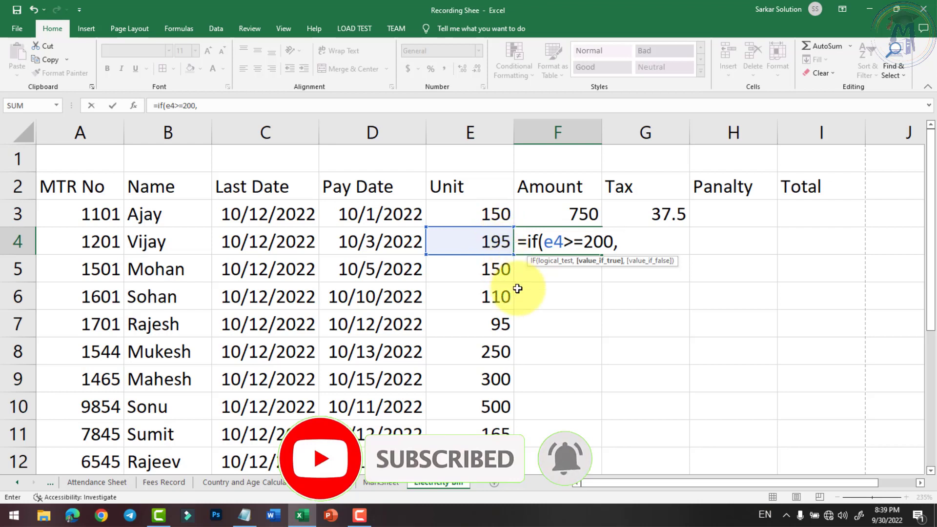
type(" e4*")
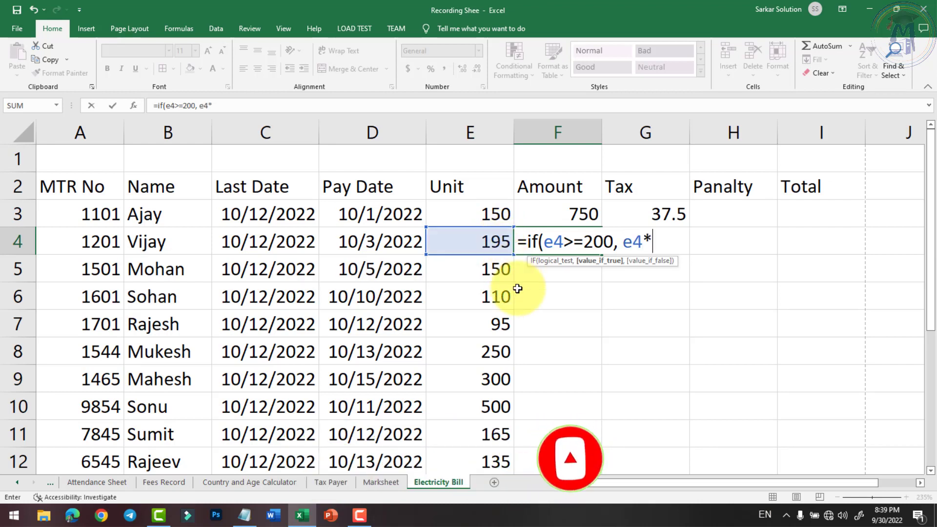
type("10, ")
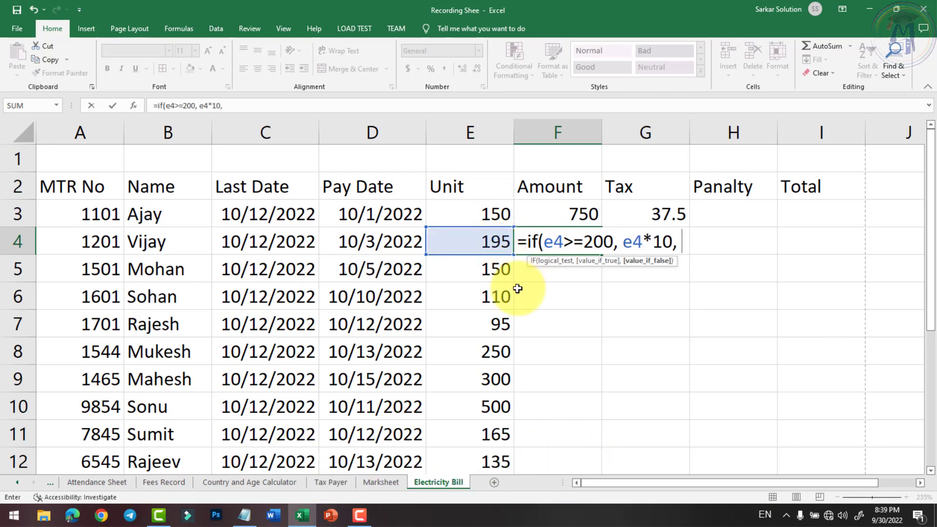
type("e4*5")
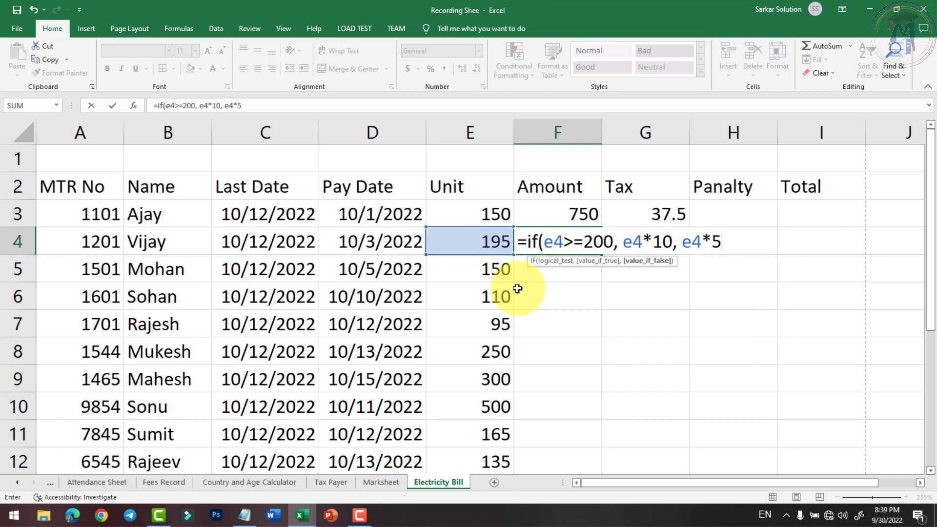
type(")")
key("Return")
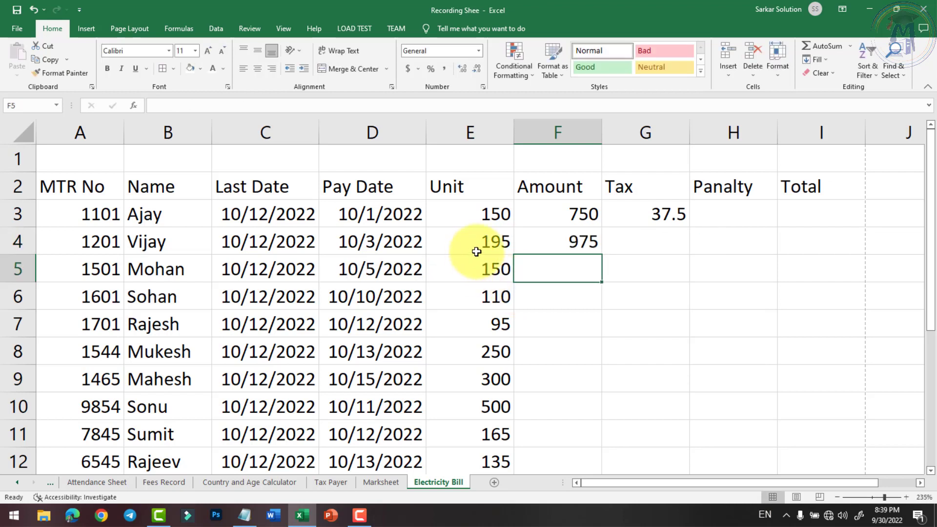
left_click(478, 244)
left_click(548, 241)
left_click(505, 239)
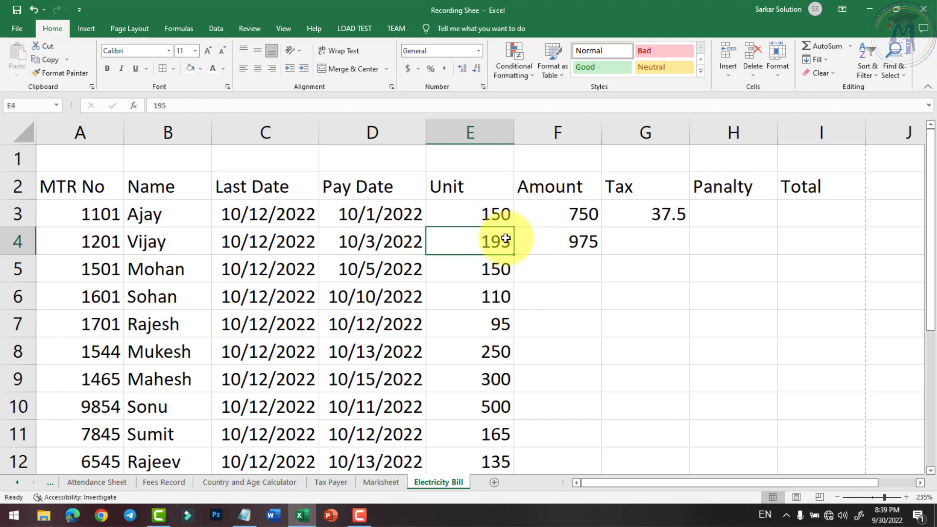
Step: Change E4's units from 195 to 250 so F4 shows 2500
type("250")
key("Return")
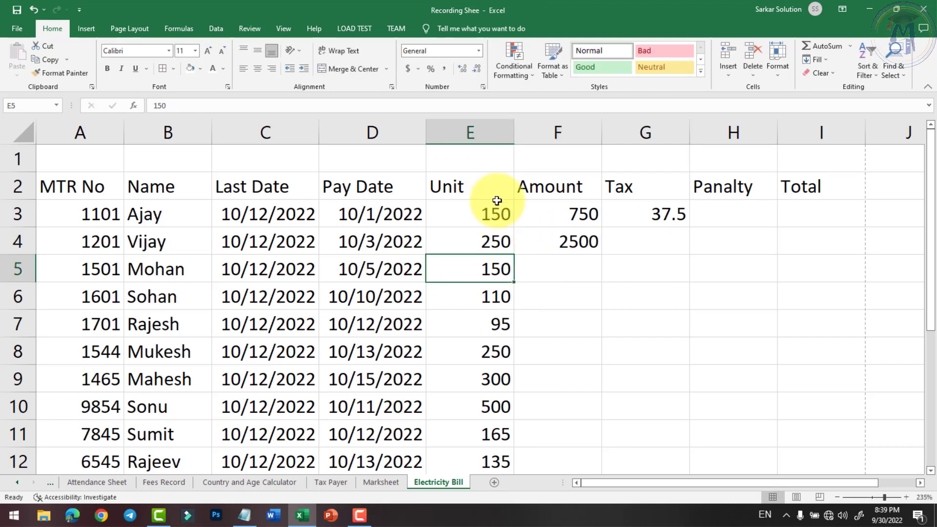
left_click(567, 245)
Step: Enter =IF(E4>=200, F4*10%, F4*5%) in G4, giving a Tax of 250
left_click(635, 248)
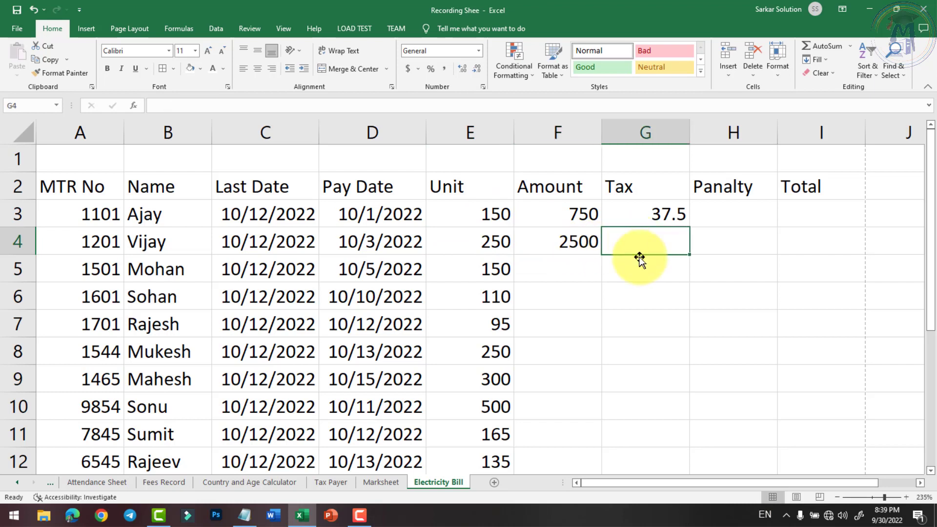
type("=if")
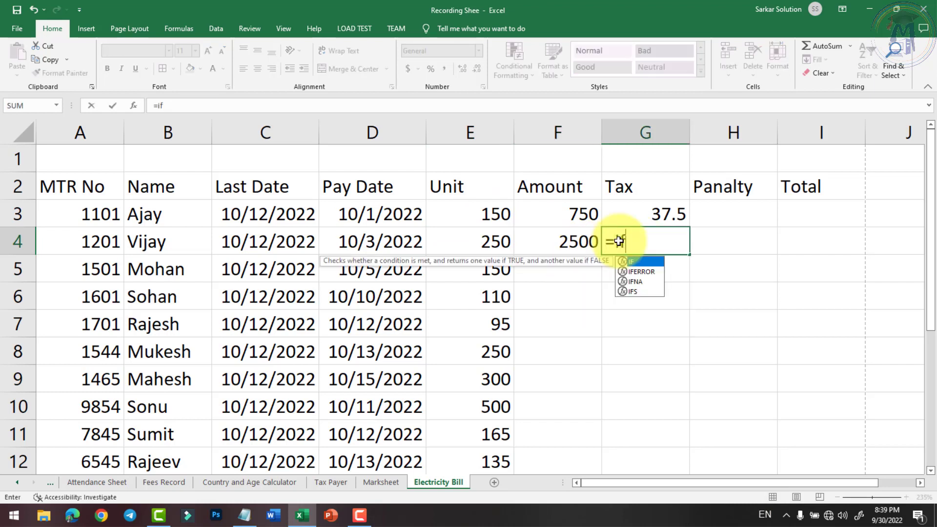
type("(")
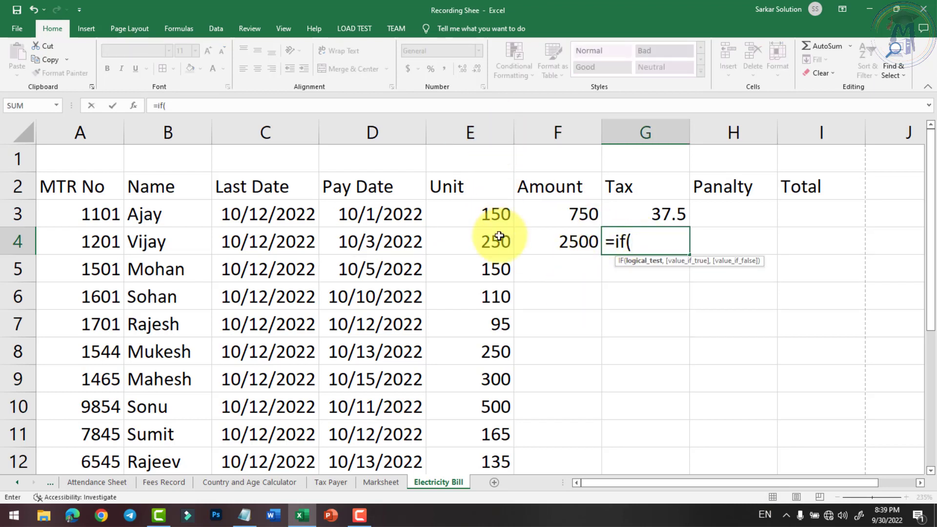
type("e4")
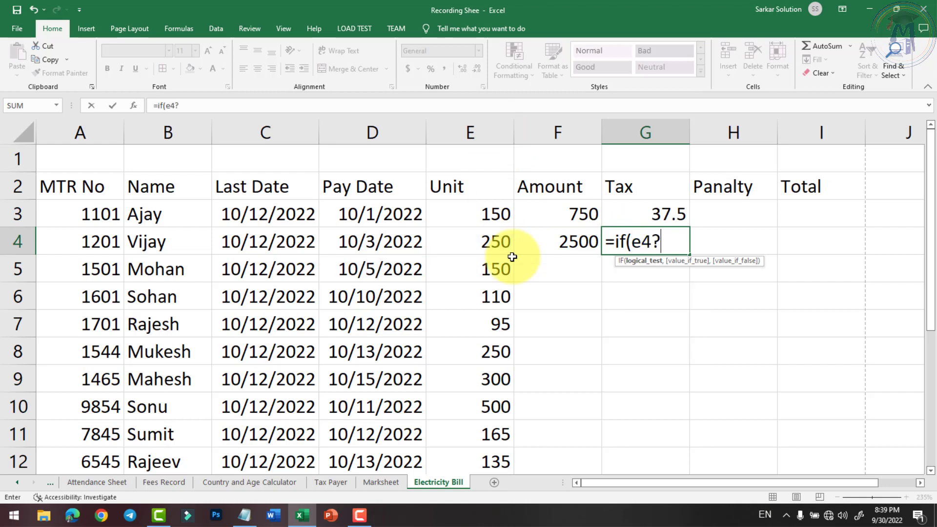
type(">=200")
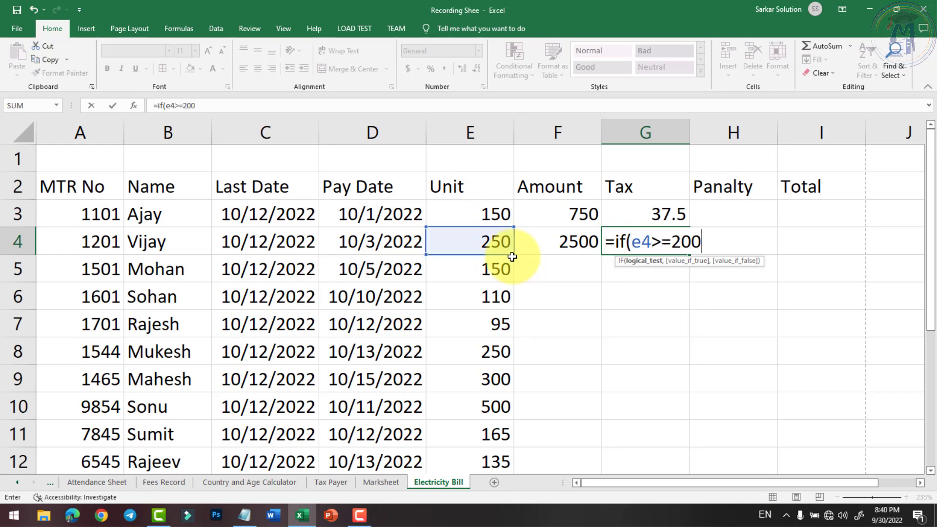
type(",")
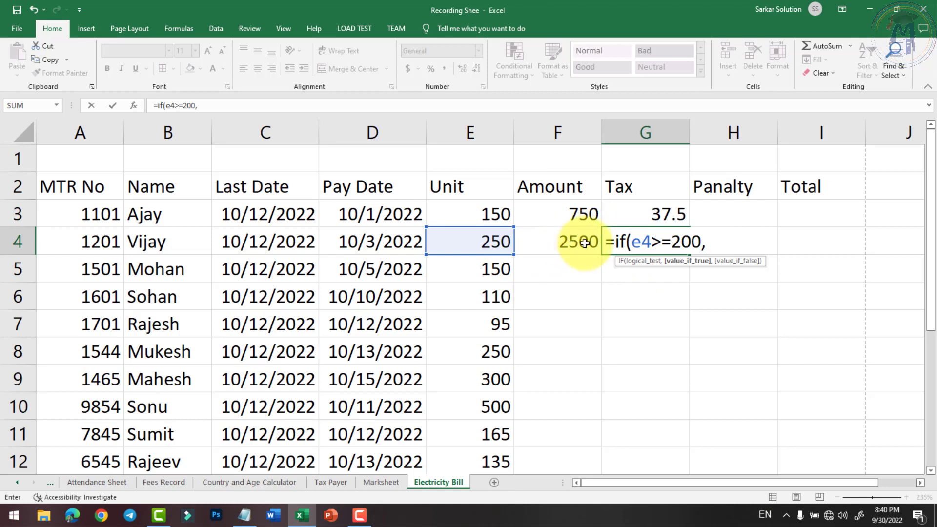
left_click(563, 228)
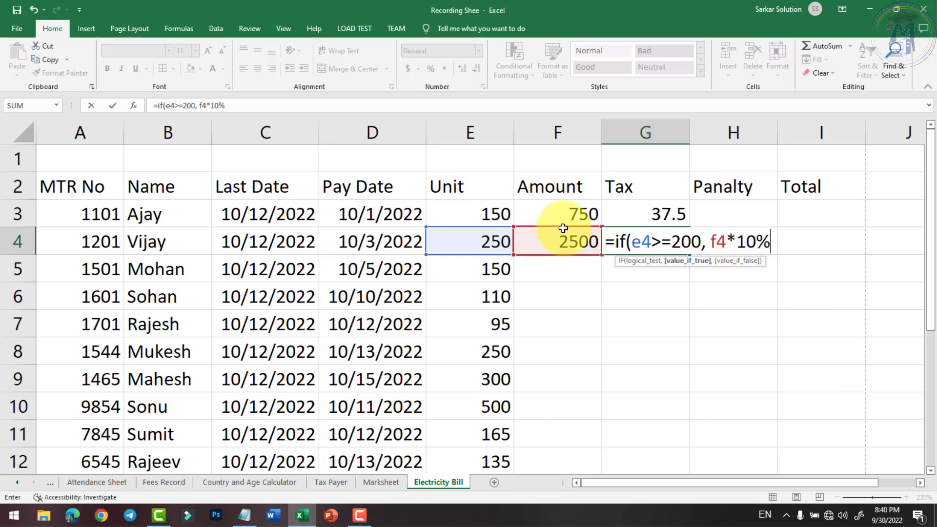
type(", f")
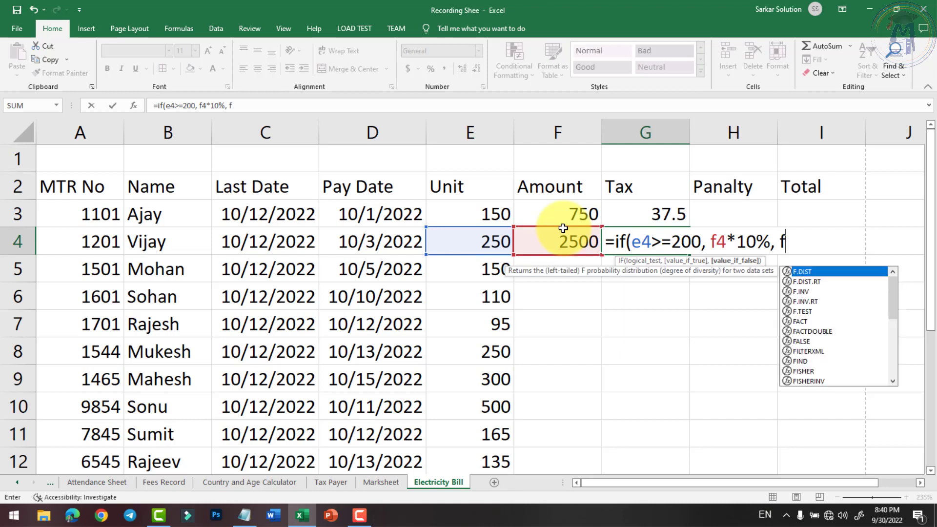
type("4*5")
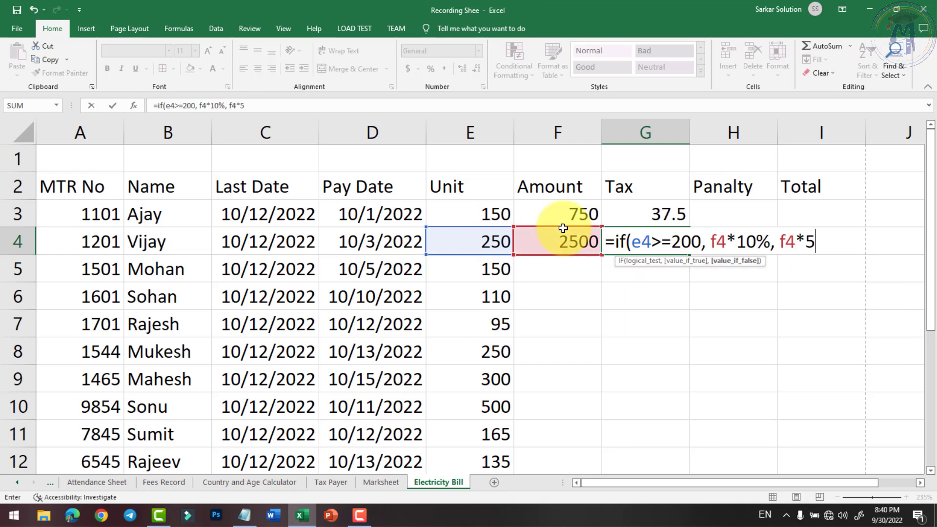
type("%)")
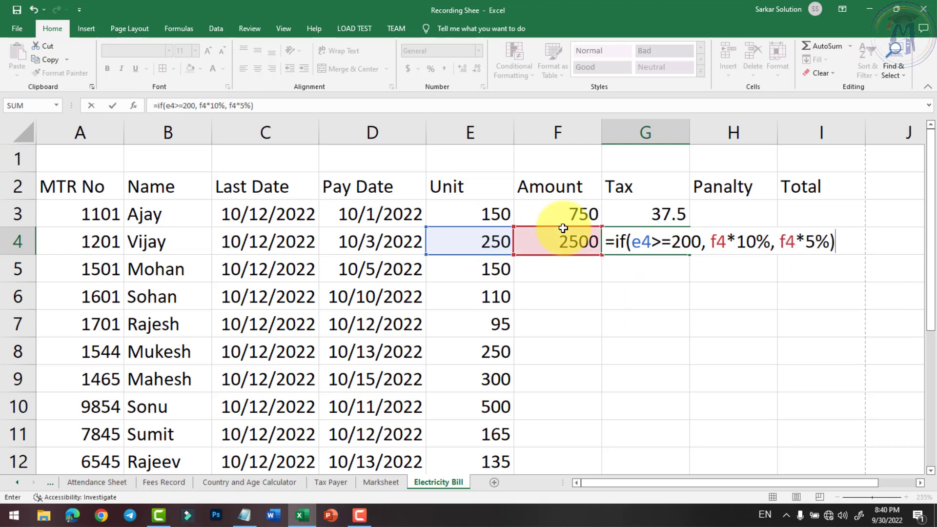
key("Return")
Step: Fill the F4 Amount and G4 Tax formulas down through row 13
left_click(569, 243)
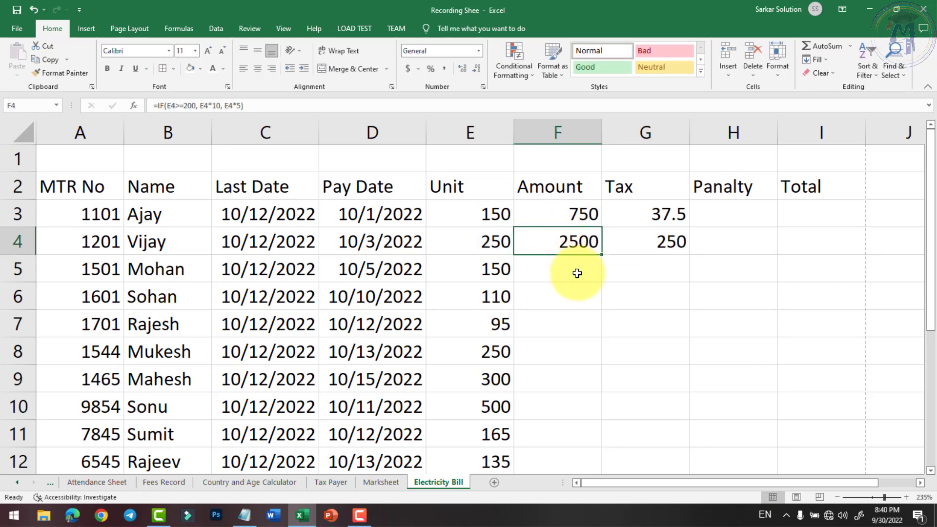
scroll(577, 274, "down", 1)
left_click_drag(602, 172, 593, 420)
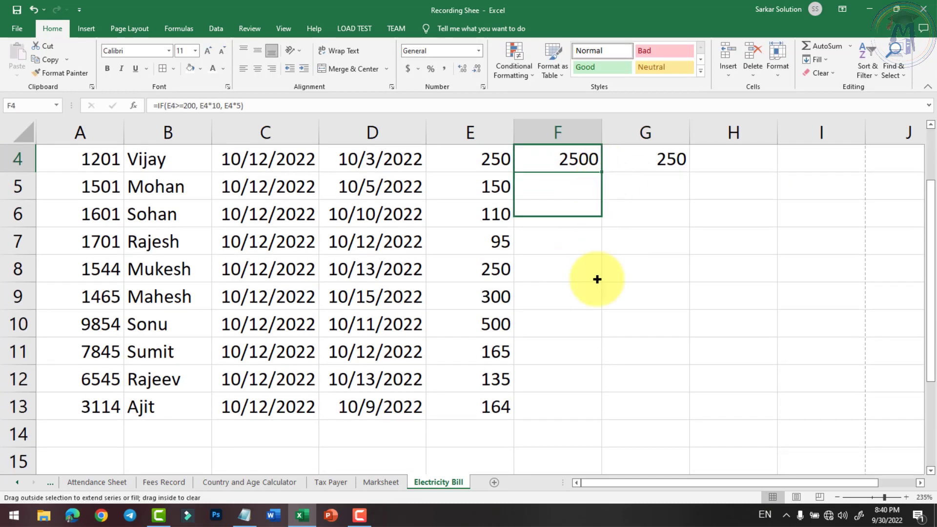
scroll(652, 314, "up", 1)
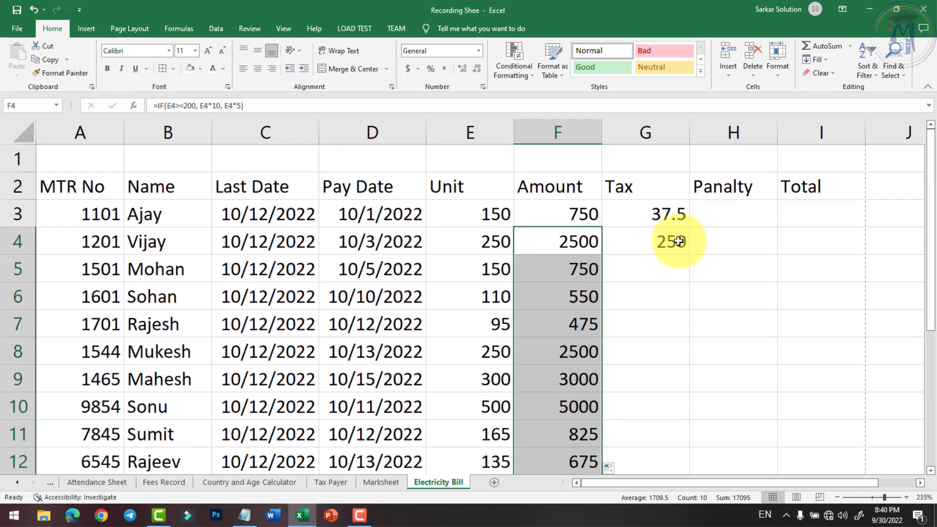
left_click(676, 241)
left_click_drag(689, 254, 693, 436)
scroll(765, 410, "up", 1)
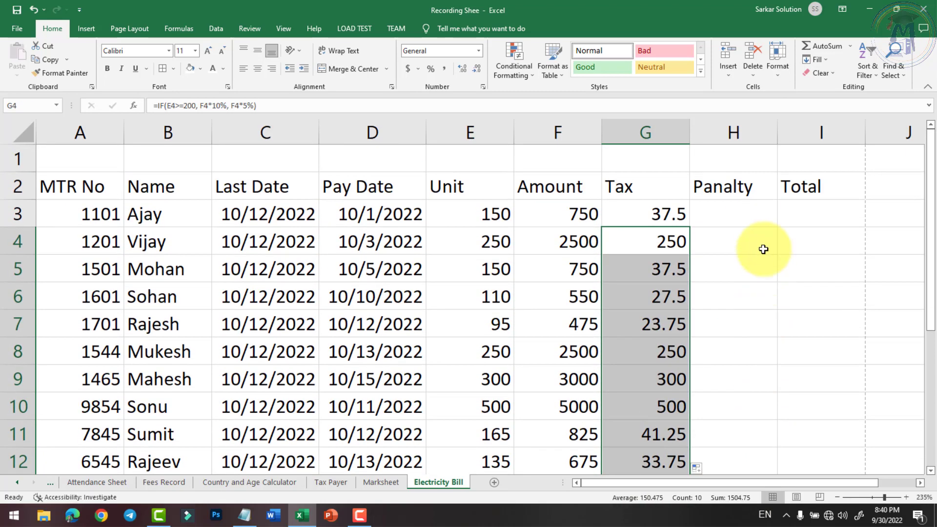
left_click(746, 220)
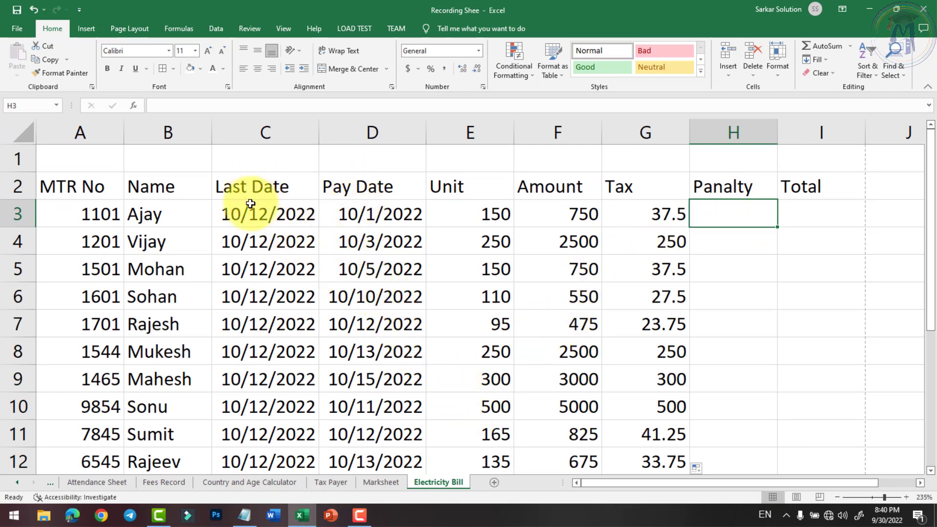
left_click(366, 216)
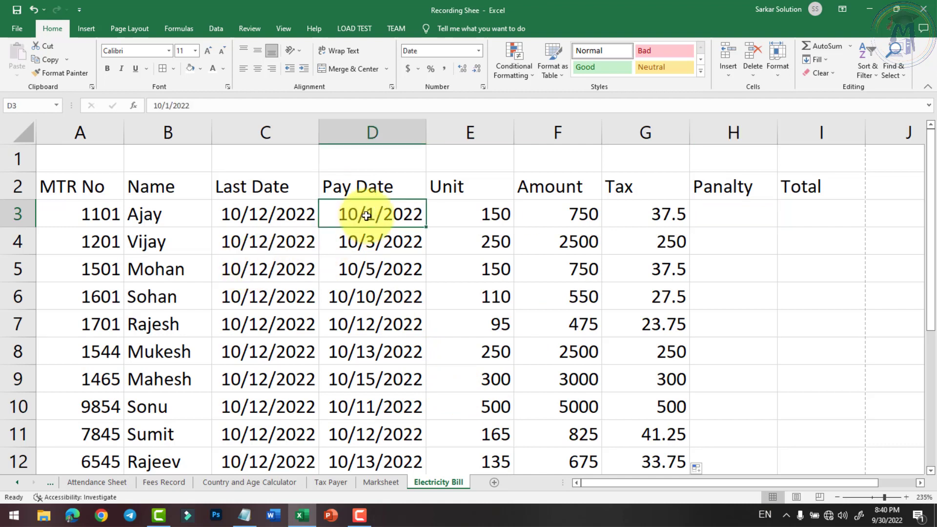
left_click(272, 211)
left_click(330, 216)
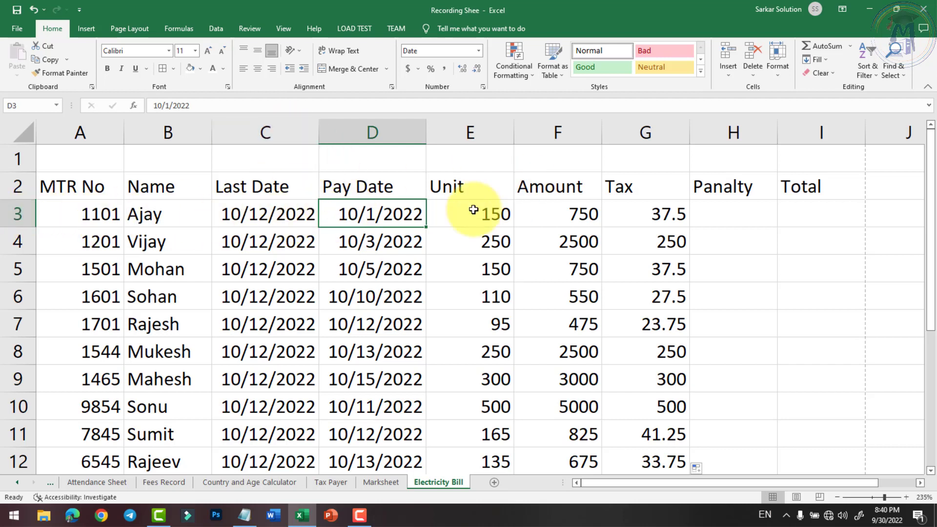
left_click(266, 214)
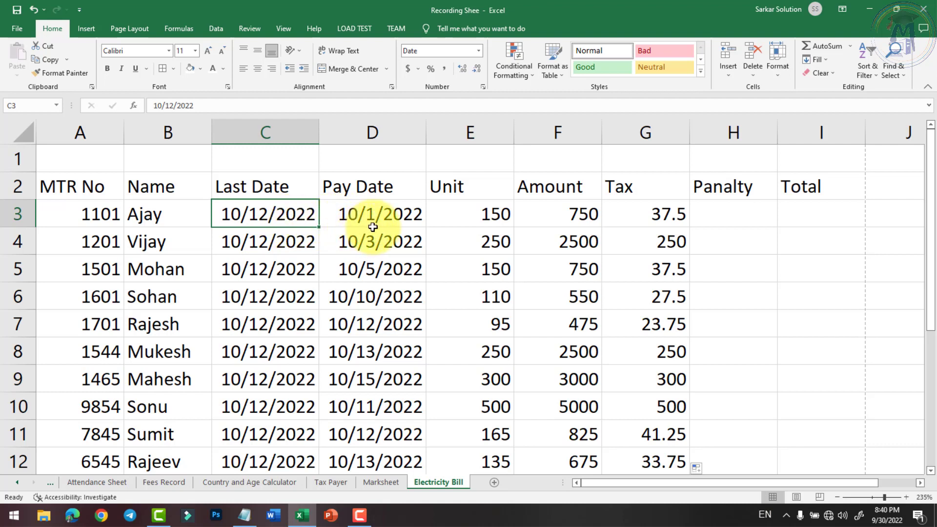
left_click(344, 215)
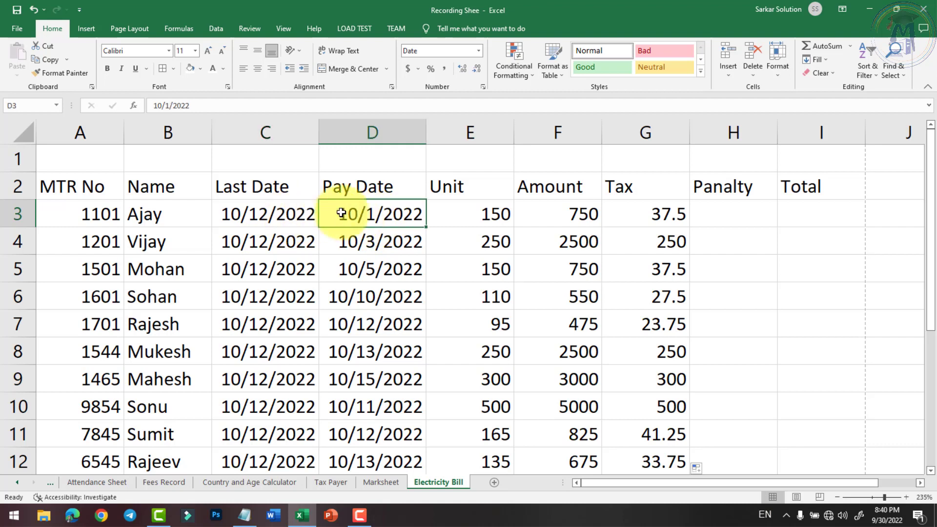
left_click(273, 215)
left_click(372, 211)
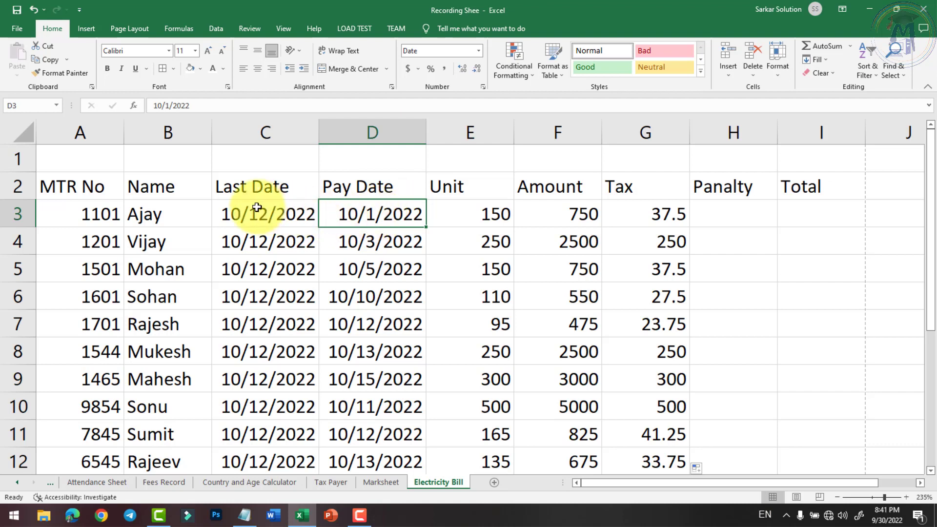
left_click(731, 211)
Step: Enter =IF(D3>C3, 50, 0) in H3, giving the first customer a 0 penalty
type("=if")
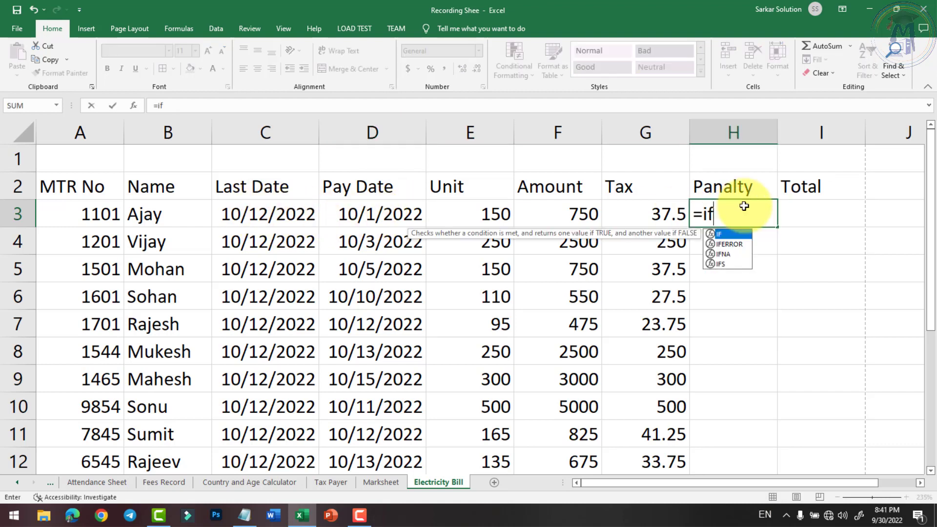
type("(c3>")
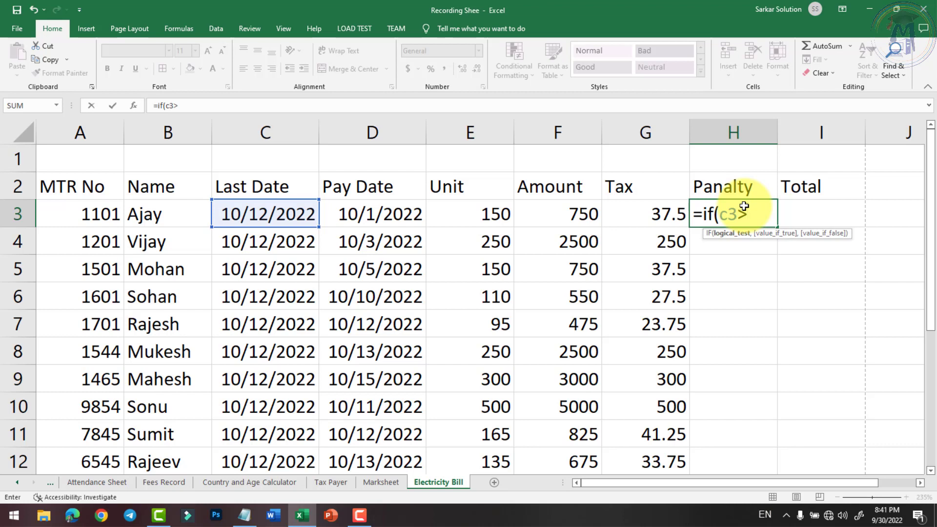
key("BackSpace")
key("BackSpace")
key("BackSpace")
type("d3>")
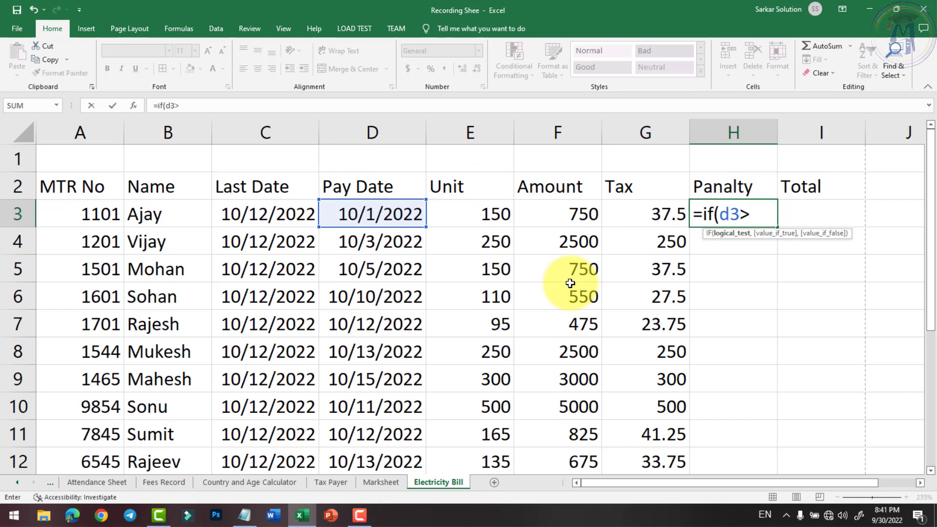
type("c3")
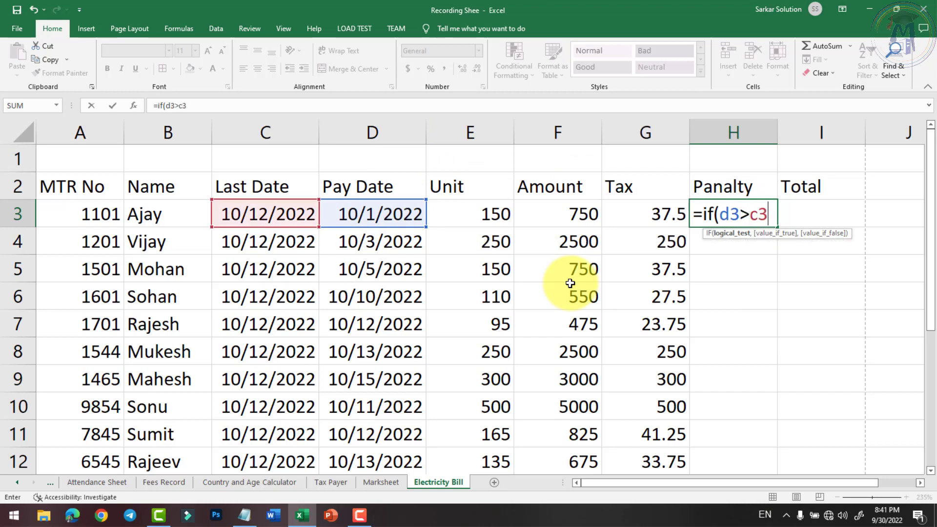
type(",")
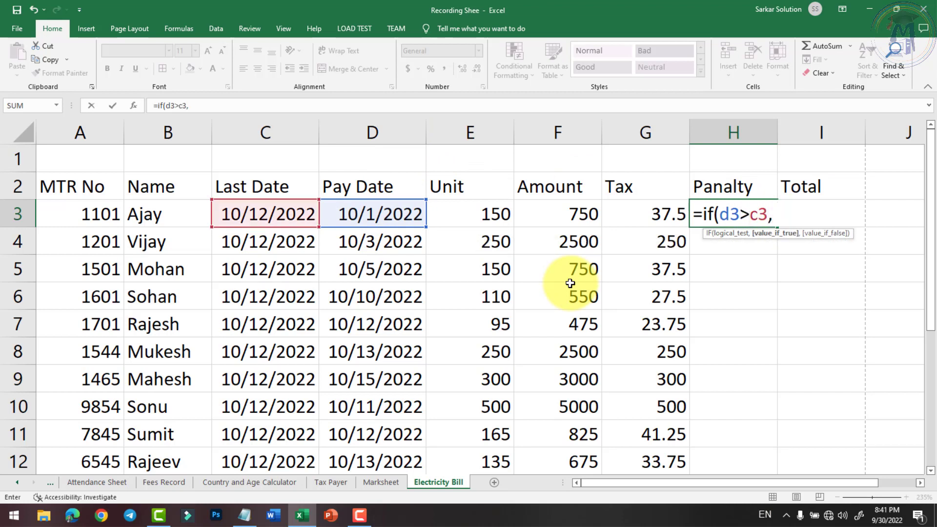
type(" 50, 0")
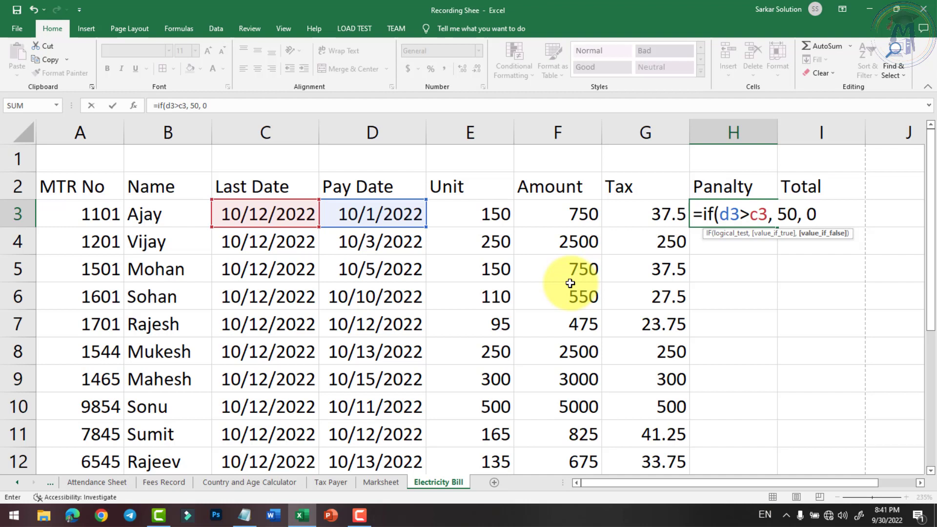
key("Return")
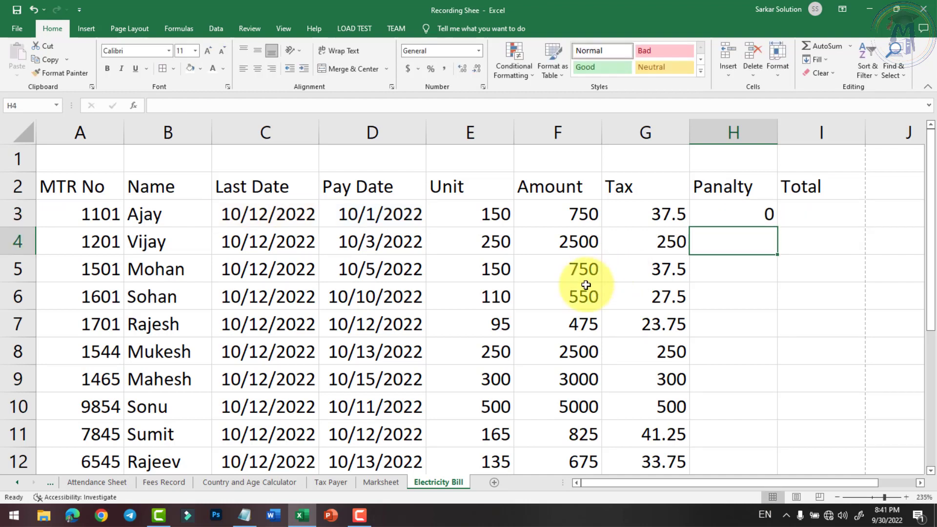
Step: Change Ajay's pay date in D3 to 14 Oct, shown as 10/14/2022
left_click(370, 215)
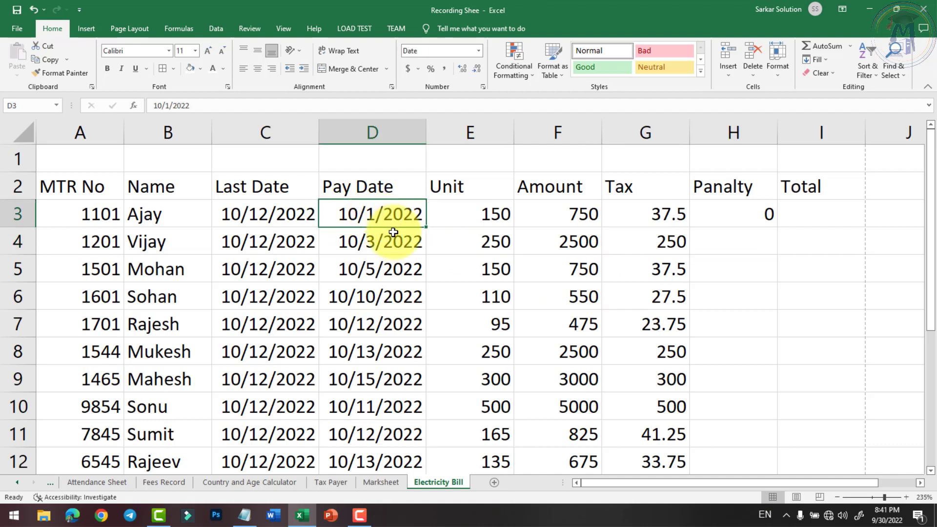
type("14 oct")
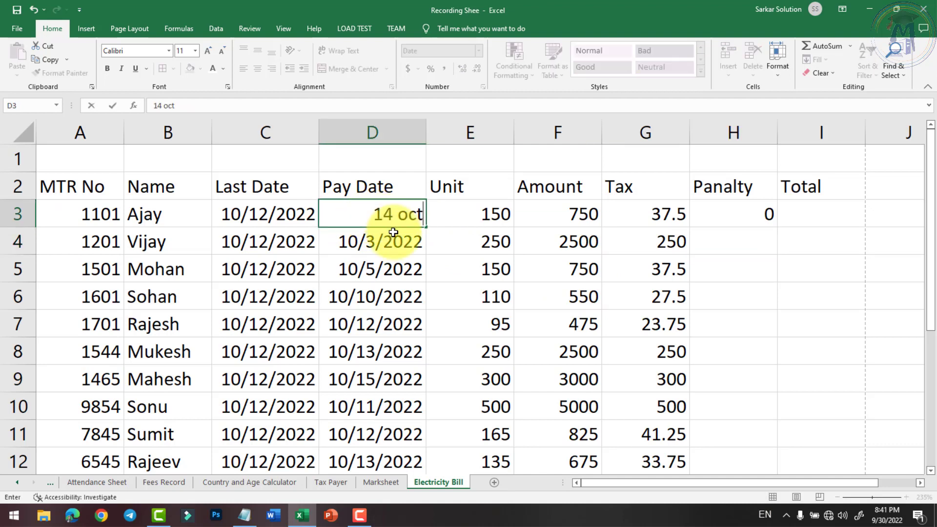
key("Return")
left_click(368, 213)
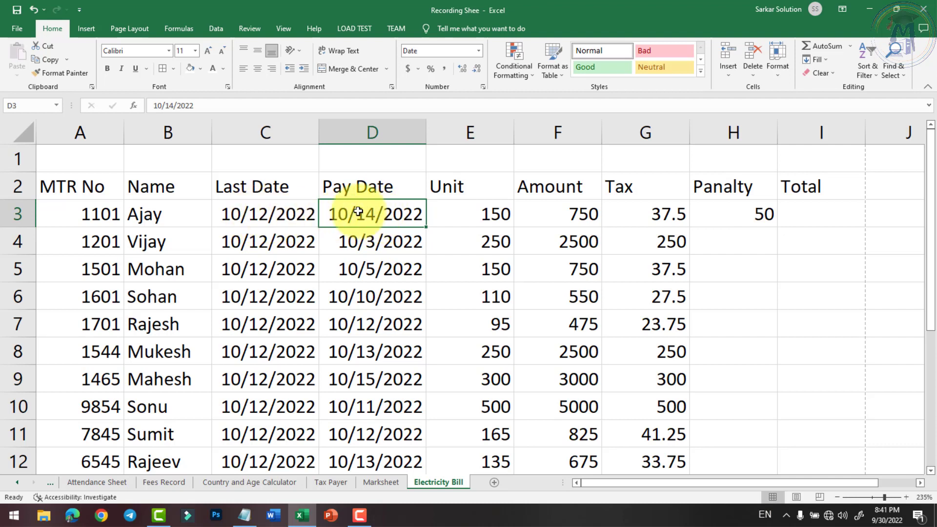
Step: Review the IF penalty formula in H3, now giving 50, and leave it unchanged
double_click(767, 215)
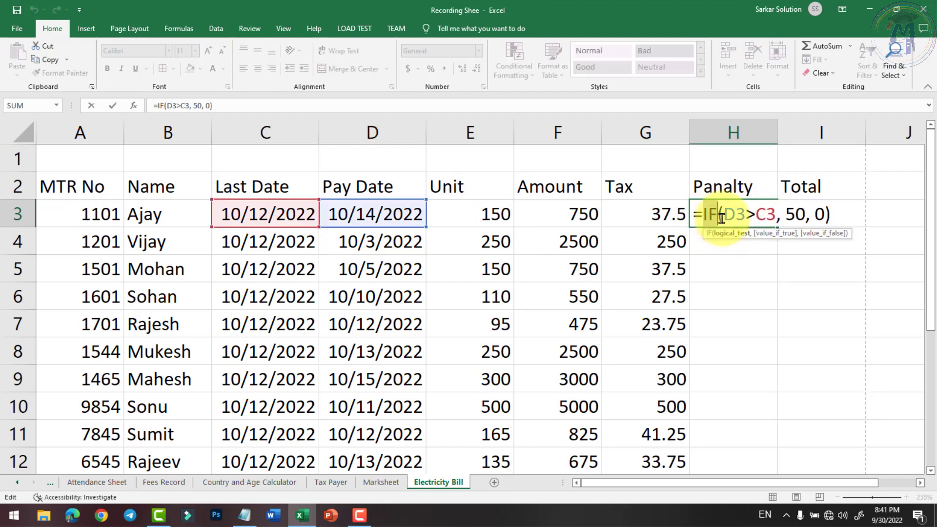
left_click_drag(722, 218, 822, 217)
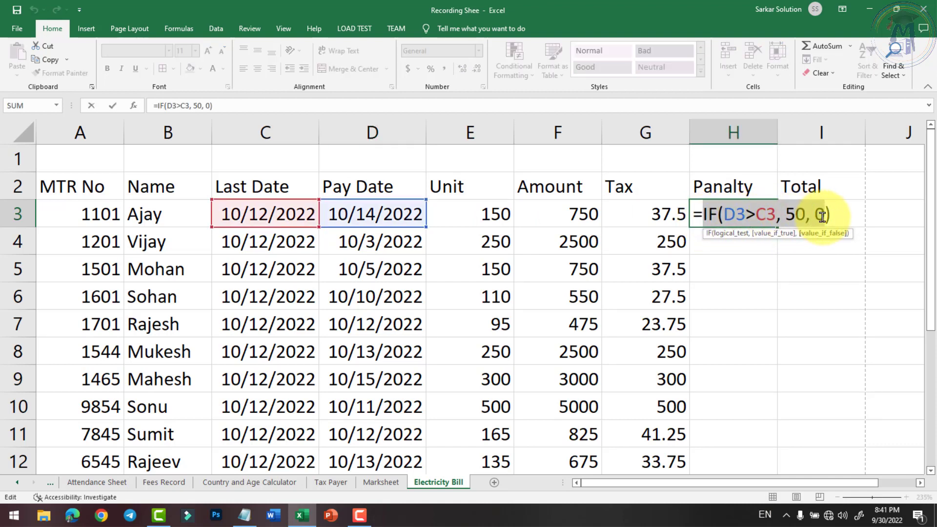
mouse_move(823, 217)
left_mouse_down()
mouse_move(705, 214)
mouse_move(746, 215)
left_mouse_up()
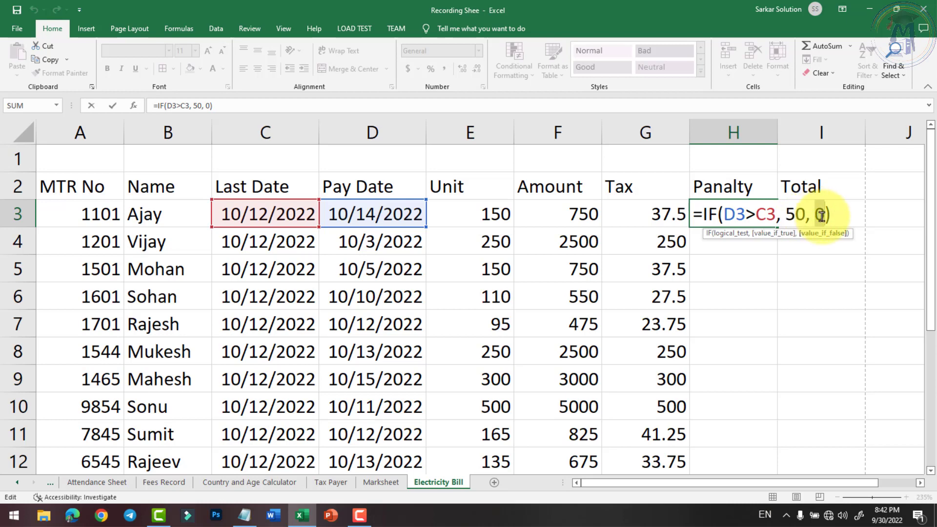
key("Return")
Step: Fill the penalty formula down H3:H13 and verify 50 for late payers Mukesh, Mahesh and Rajeev
left_click_drag(750, 214, 753, 412)
scroll(765, 398, "up", 1)
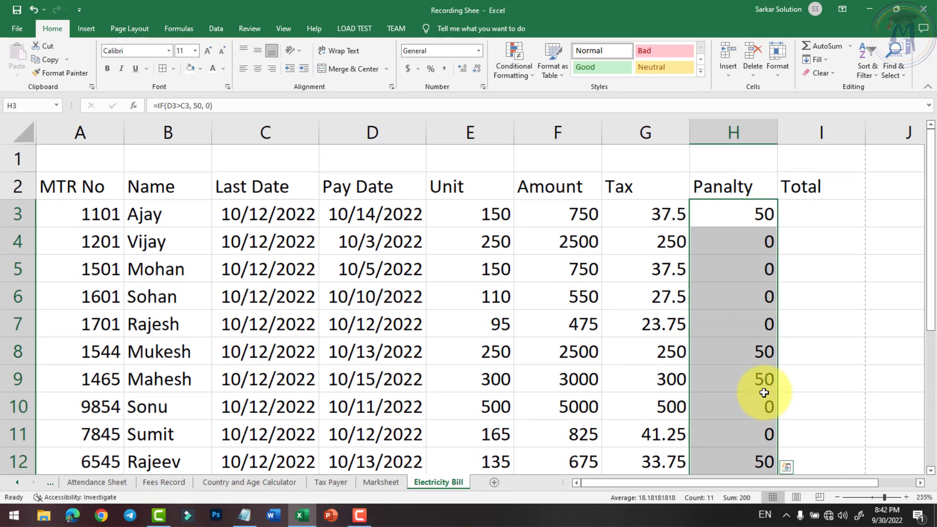
scroll(765, 387, "down", 2)
left_click(764, 194)
scroll(757, 215, "up", 1)
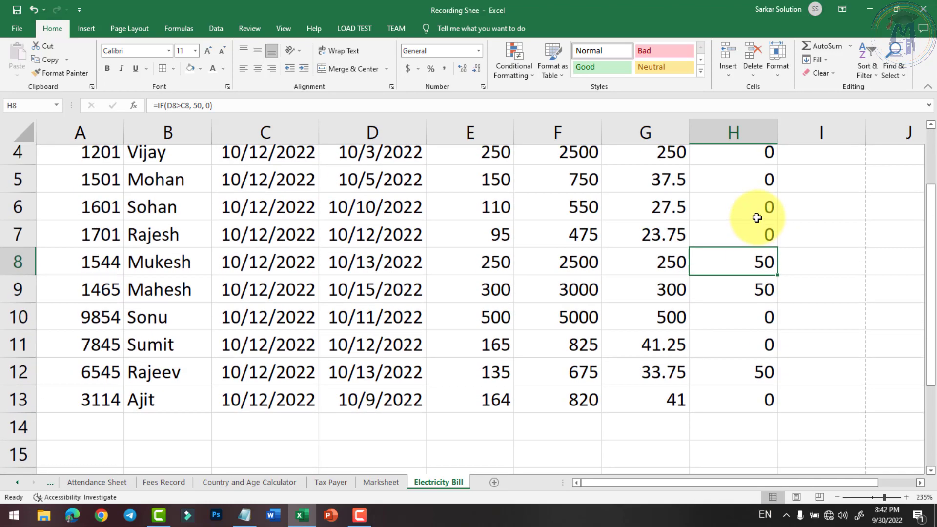
scroll(744, 254, "down", 1, "ctrl")
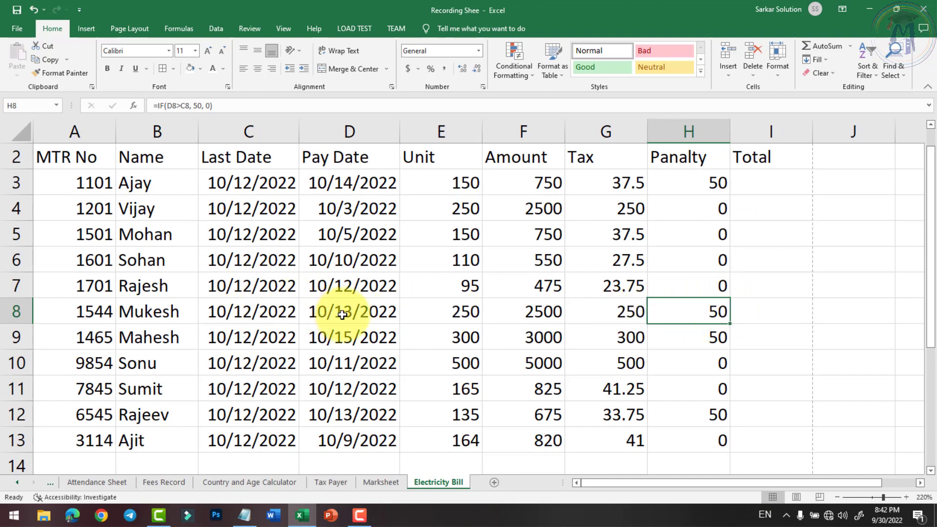
left_click(343, 317)
left_click(717, 339)
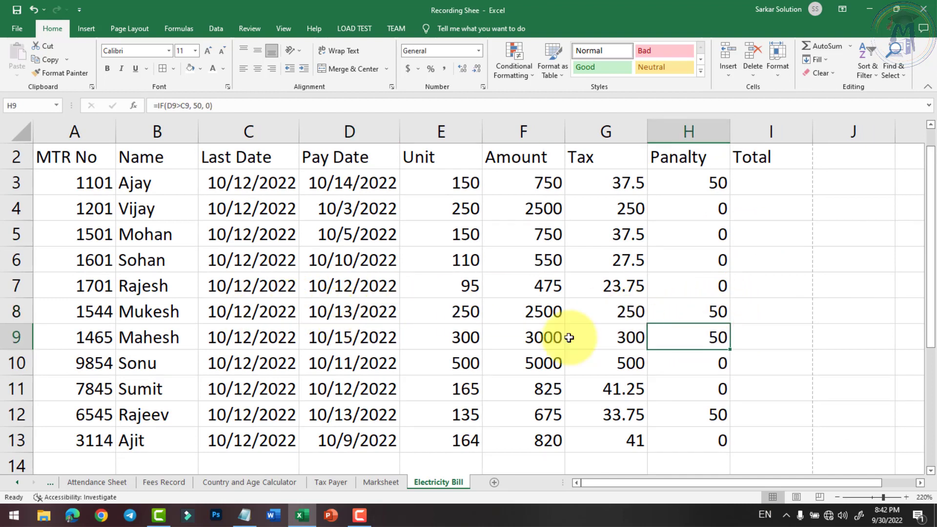
left_click(365, 344)
left_click(378, 421)
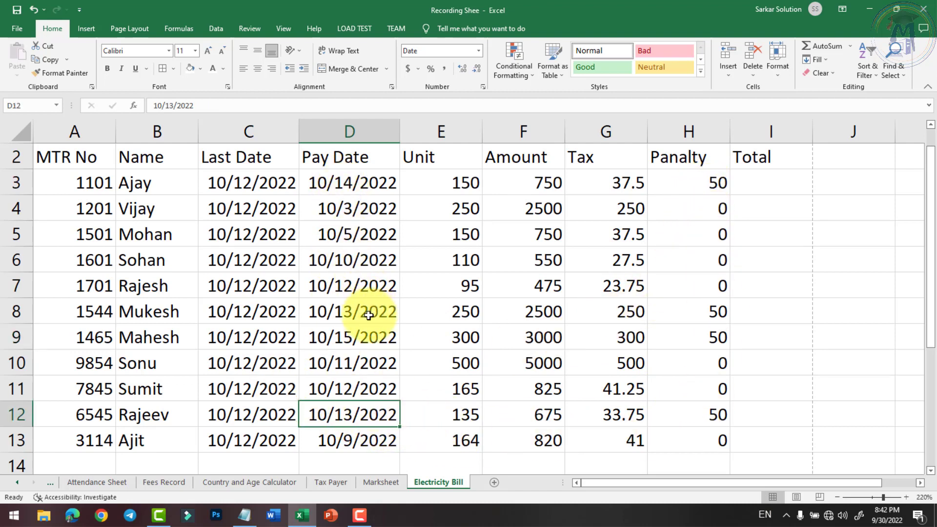
scroll(372, 318, "up", 1)
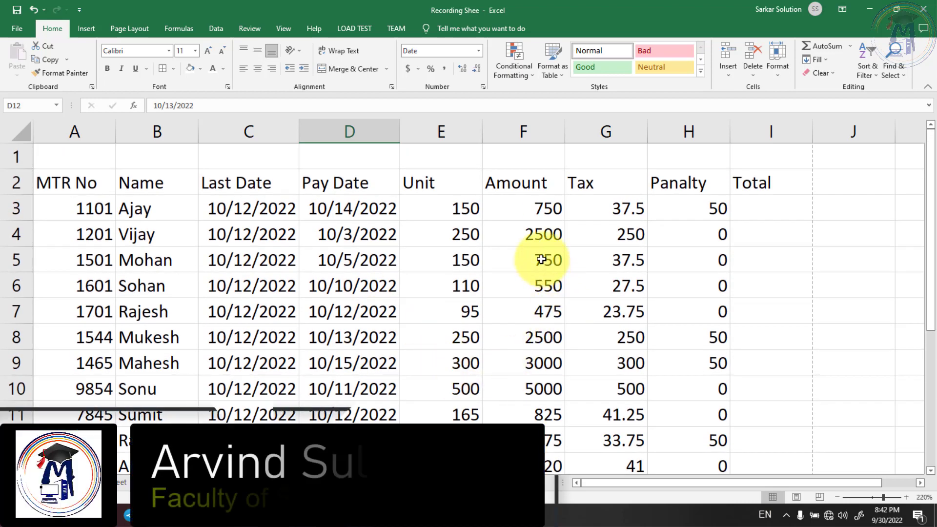
Step: Review Ajay's Amount, Tax and Penalty values, then begin a =SUM( formula in I3
left_click(531, 207)
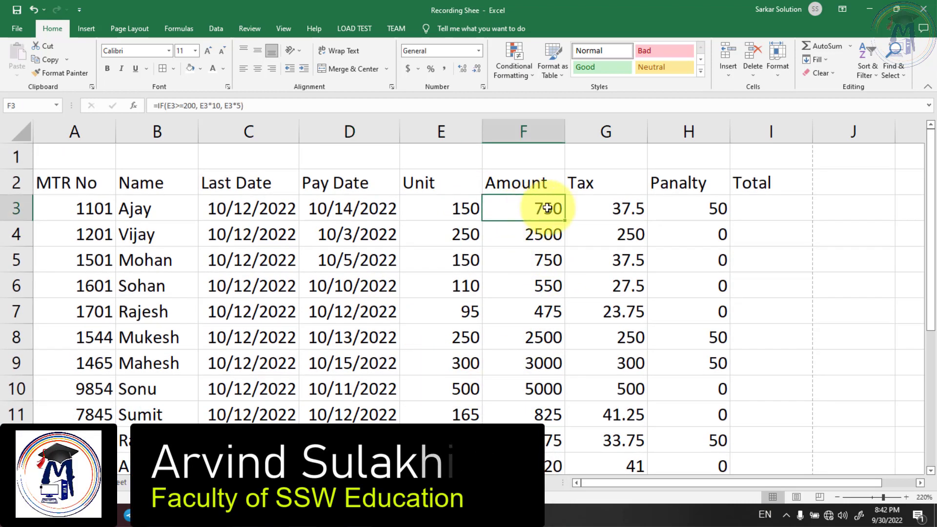
left_click(635, 207)
left_click(693, 207)
left_click(774, 210)
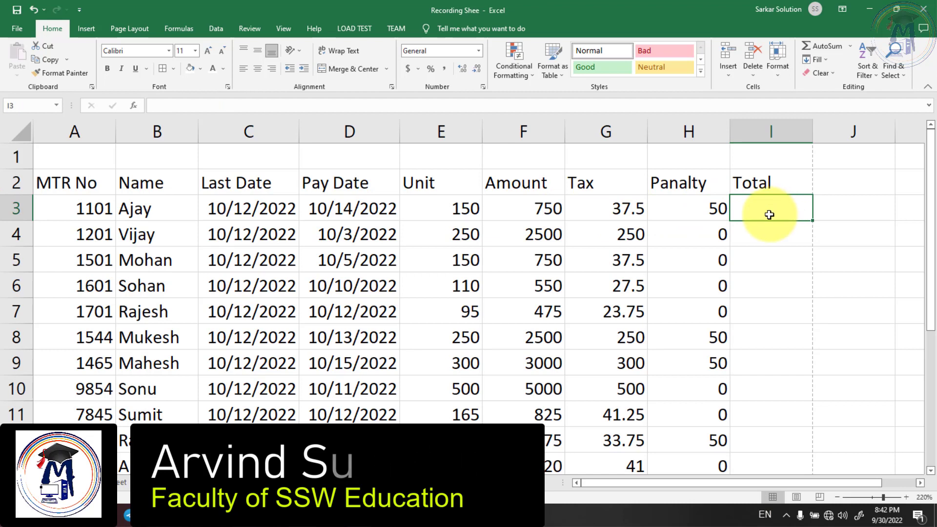
type("=sum")
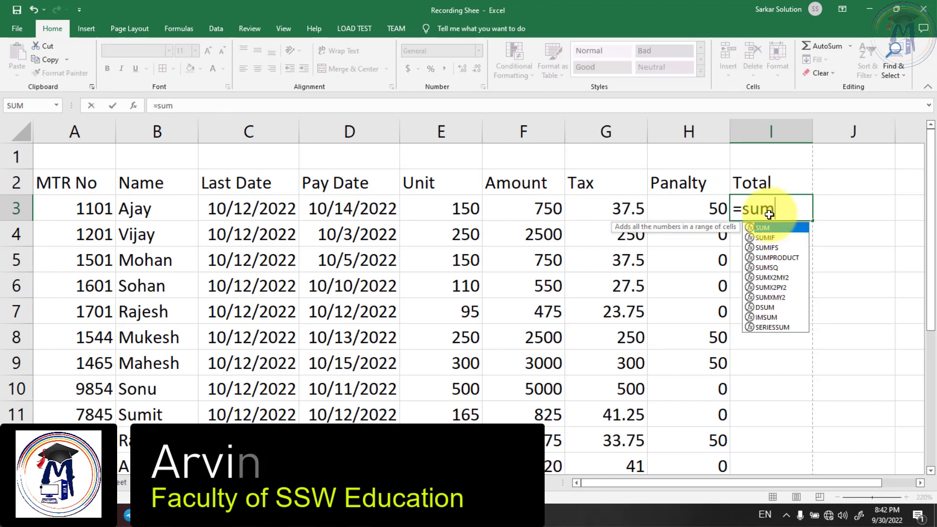
type("(")
left_click_drag(554, 208, 691, 211)
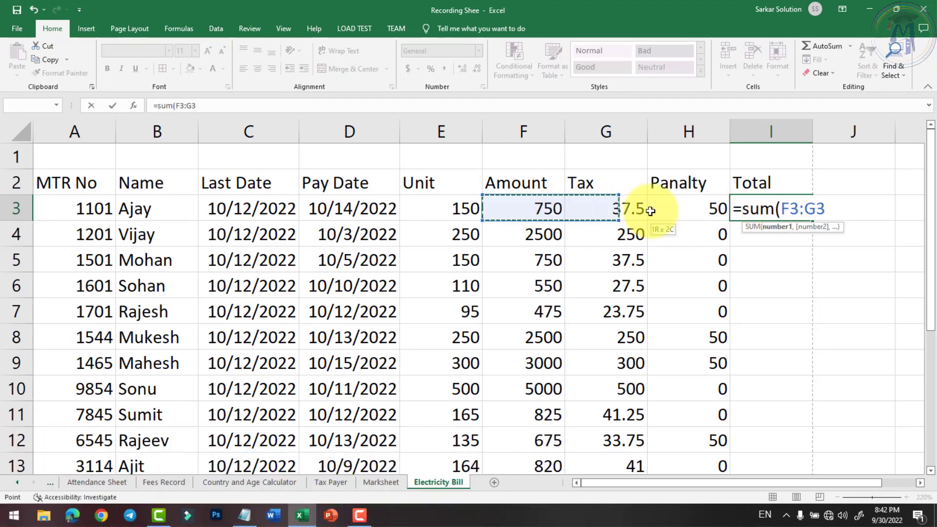
key("Return")
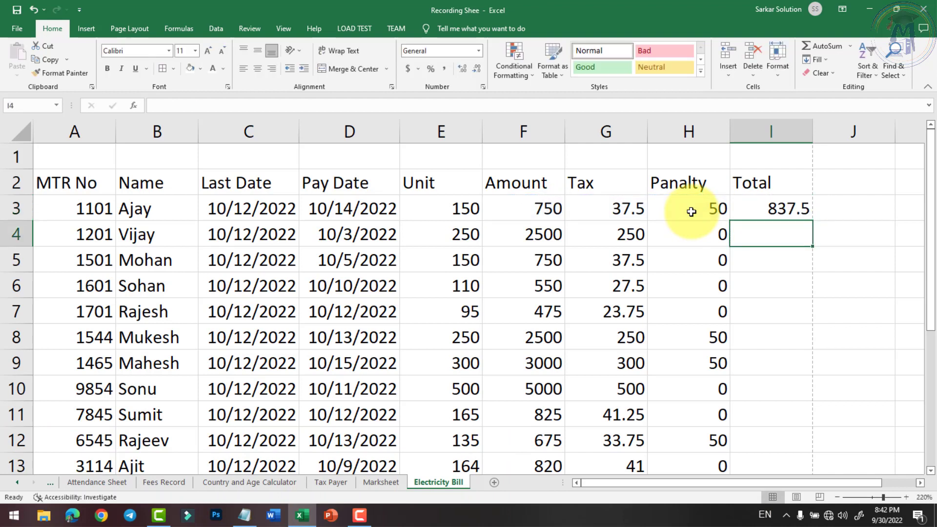
left_click(775, 209)
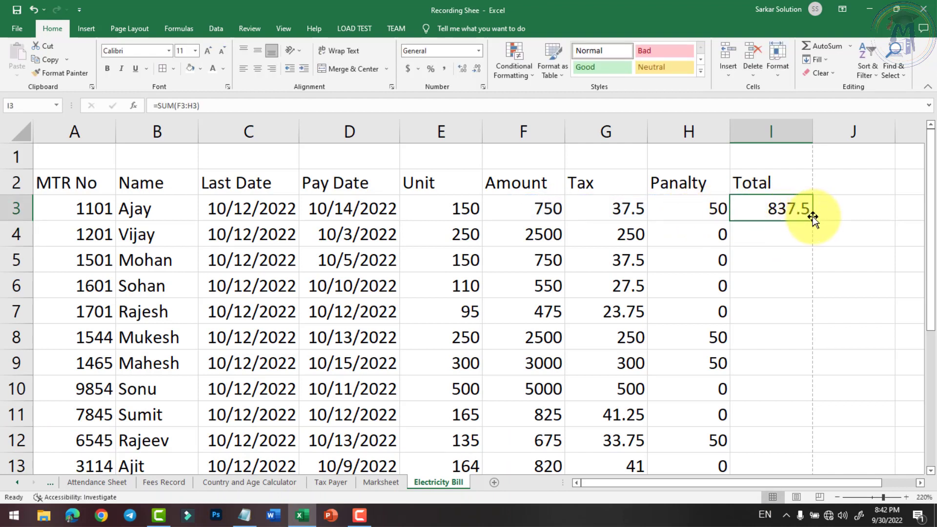
left_click_drag(812, 220, 809, 468)
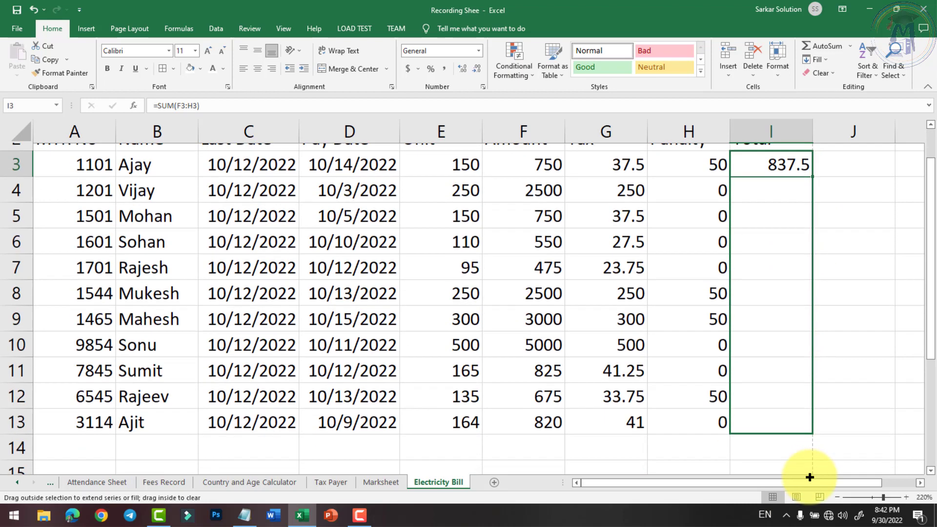
left_click_drag(809, 468, 805, 426)
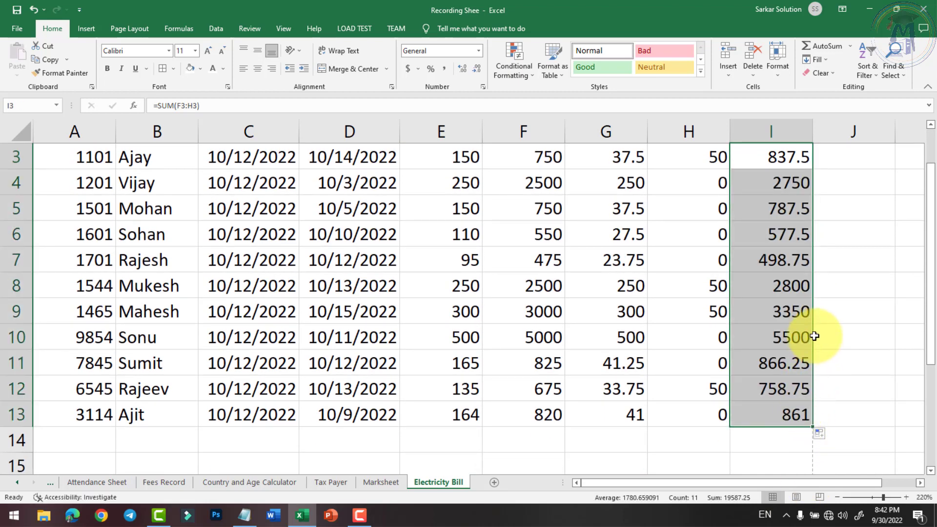
scroll(815, 334, "up", 1)
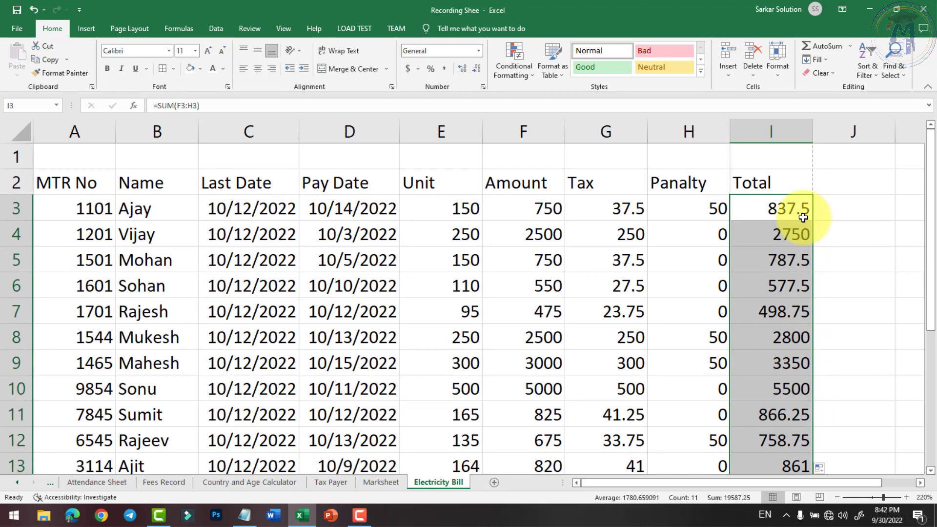
scroll(112, 395, "down", 1)
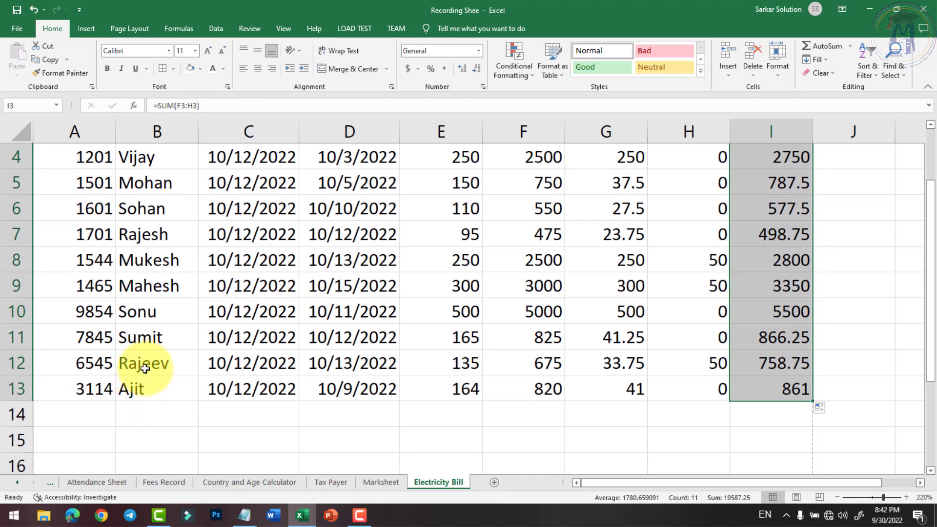
left_click(147, 366)
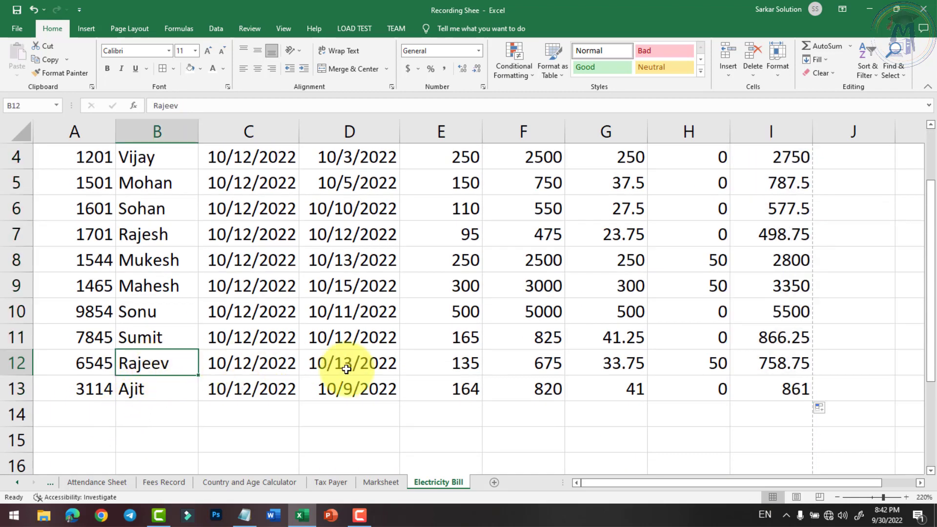
left_click(786, 363)
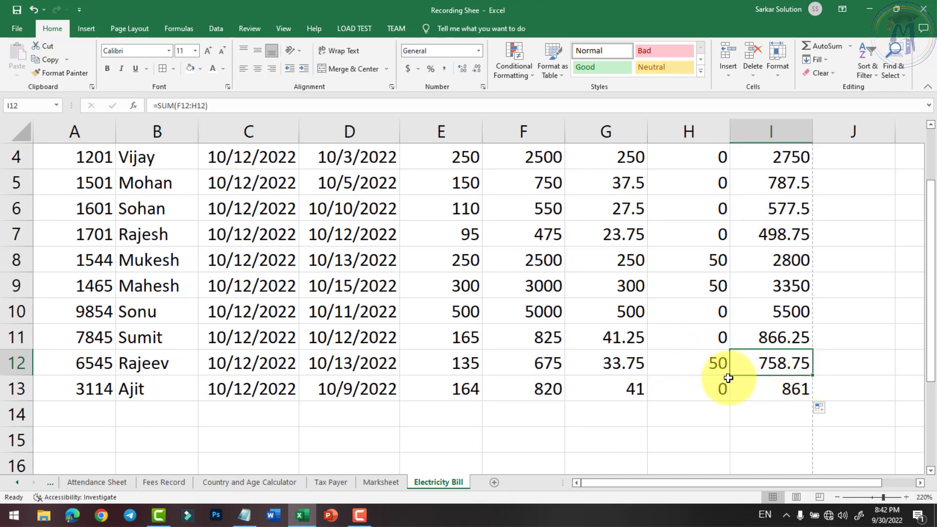
Step: Set Rajeev's pay date in D12 to 10/12/2022 and confirm penalty 0 and total 708.75
left_click(397, 370)
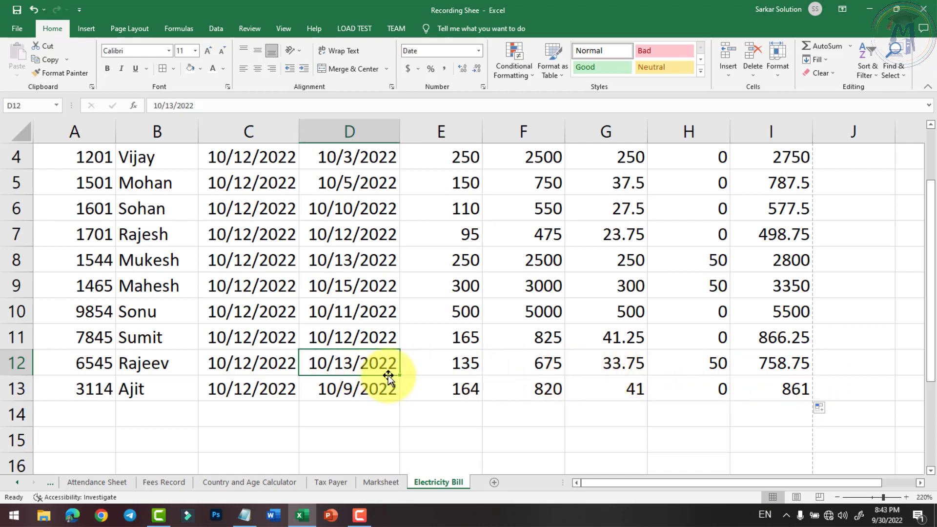
type("12")
key("Return")
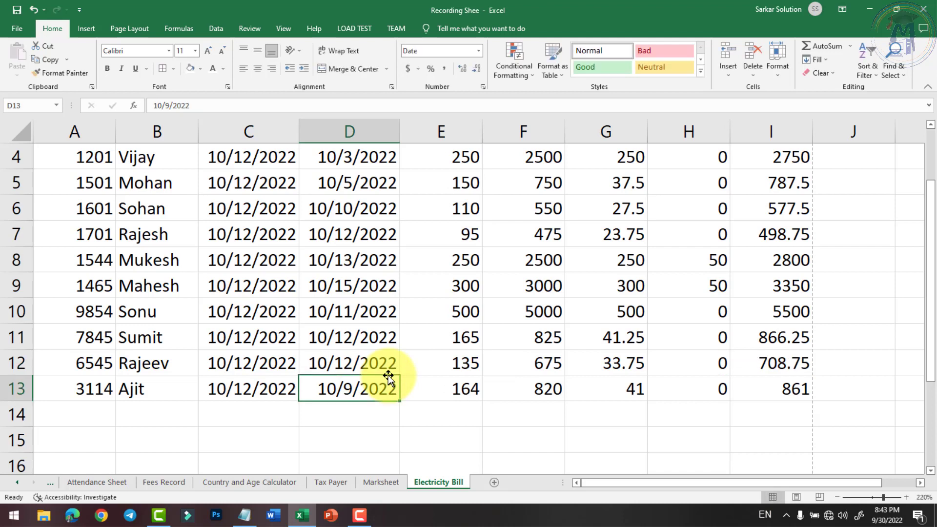
left_click(711, 362)
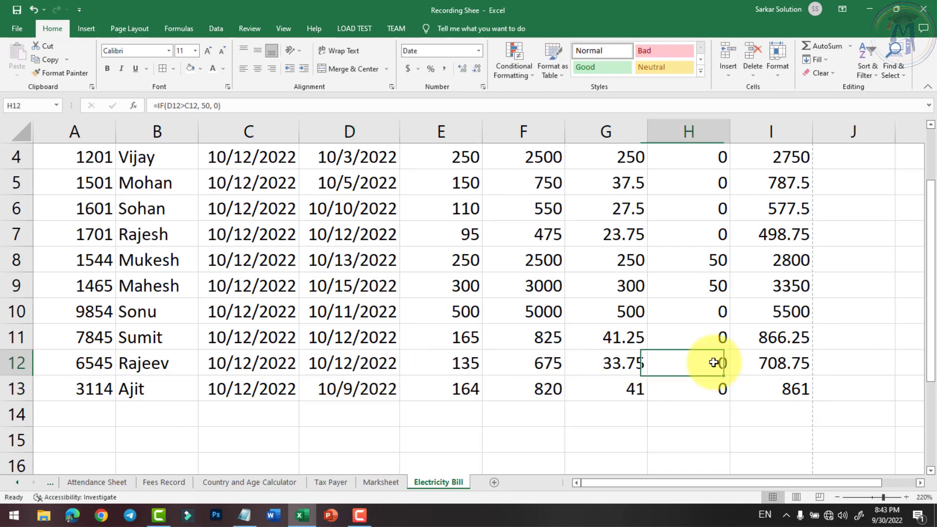
left_click(779, 364)
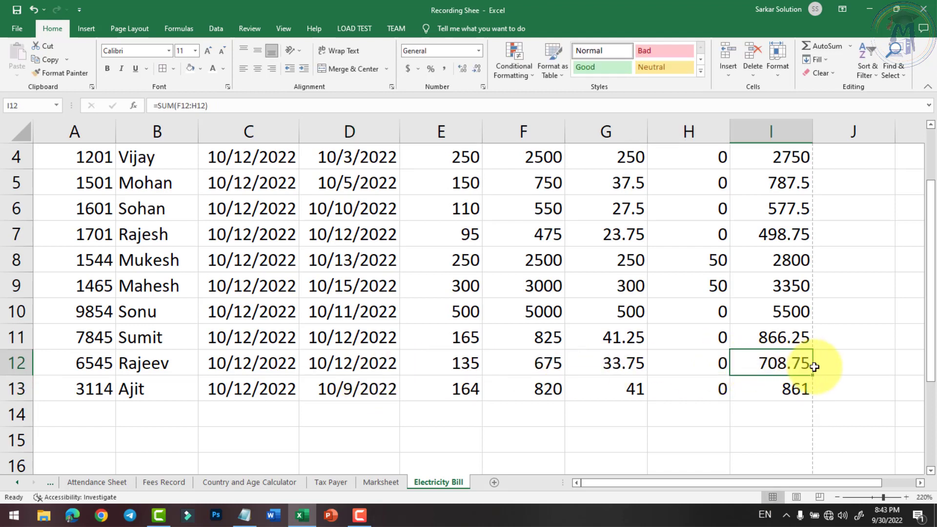
scroll(778, 365, "up", 1)
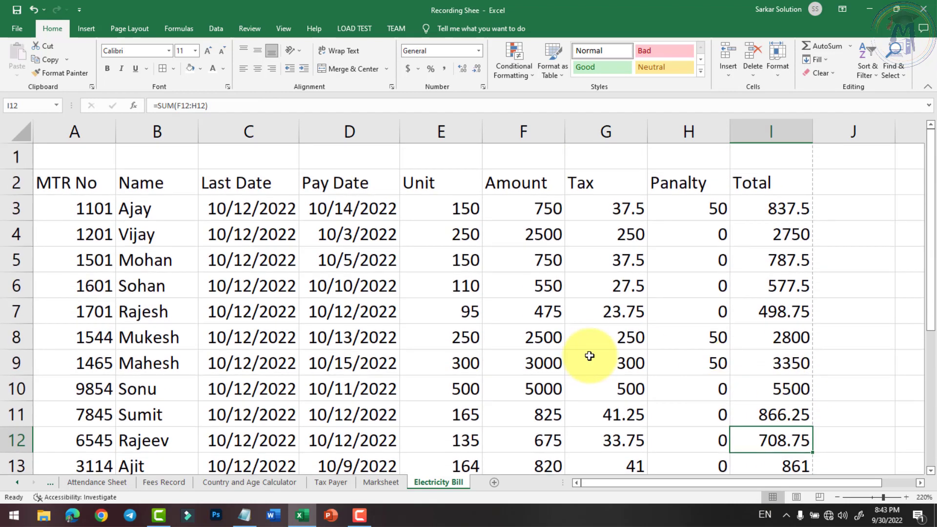
Step: Merge and center A1:I1 and enter the title 'Electricity Bill Sheet'
mouse_move(61, 157)
left_mouse_down()
mouse_move(732, 159)
mouse_move(747, 148)
left_mouse_up()
left_click(367, 76)
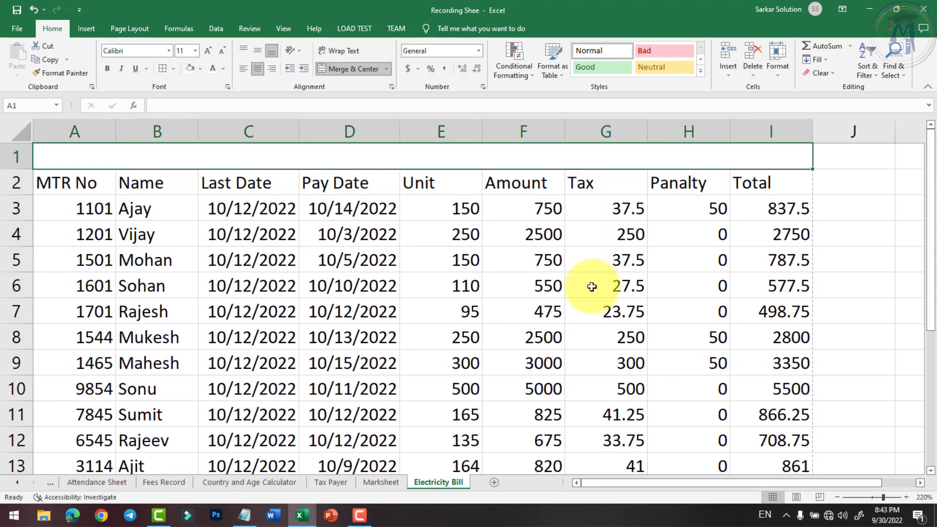
type("Electricity Bil")
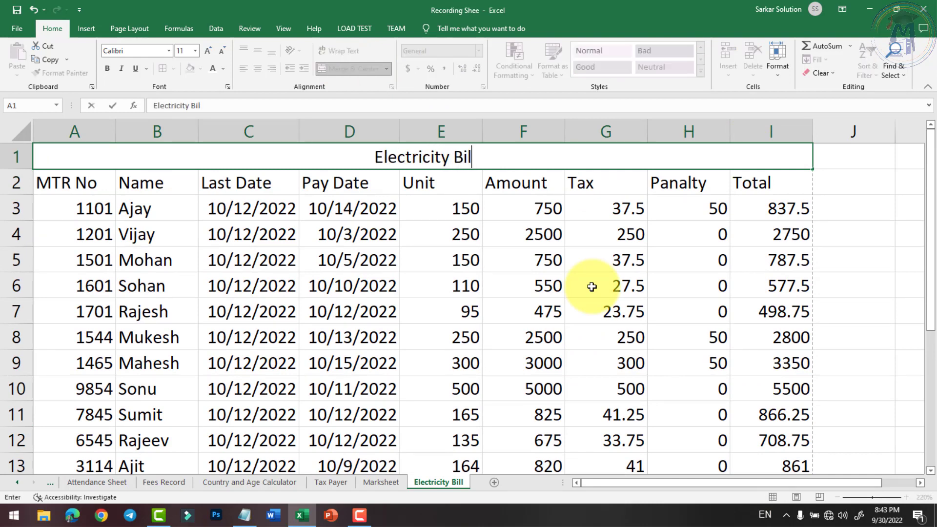
type("l Sheet")
key("Return")
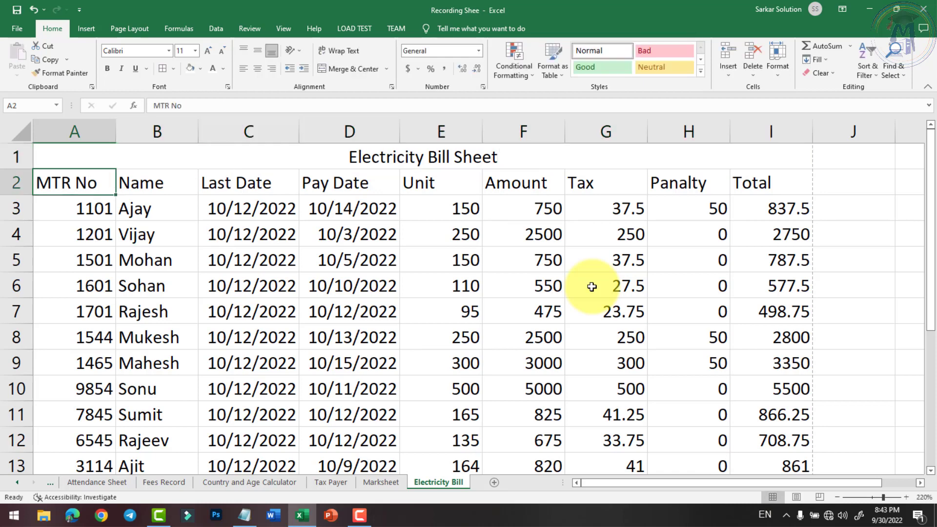
Step: Format the title bold at 18 pt with white text on a dark blue fill
left_click(477, 154)
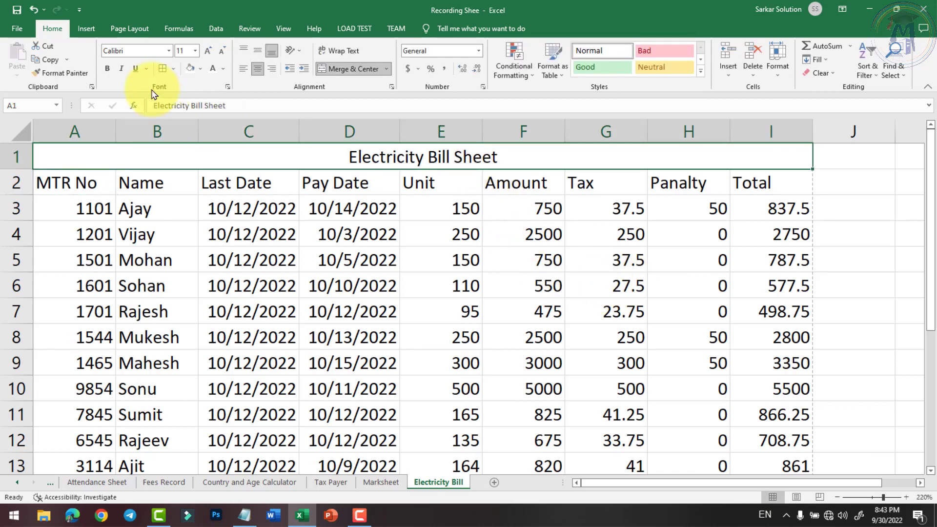
left_click(108, 68)
left_click(208, 52)
left_click(209, 51)
left_click(208, 51)
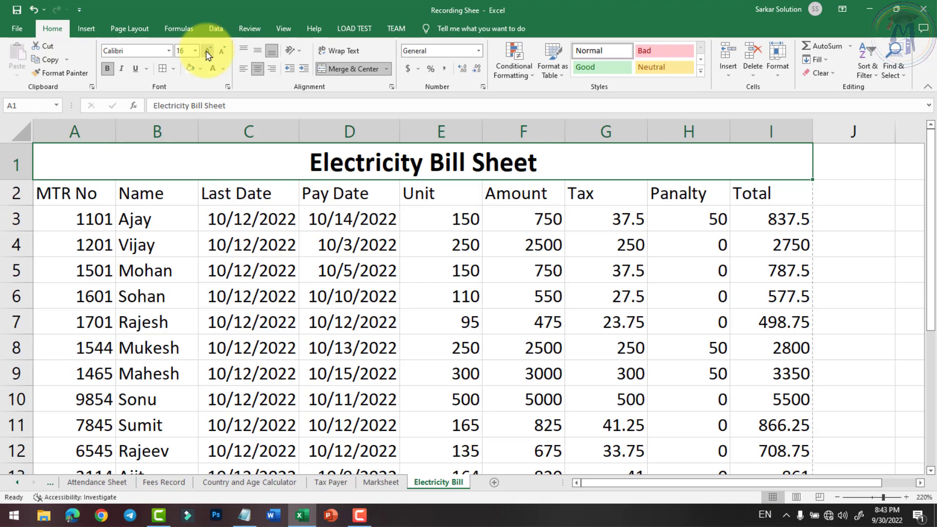
left_click(208, 52)
left_click(200, 73)
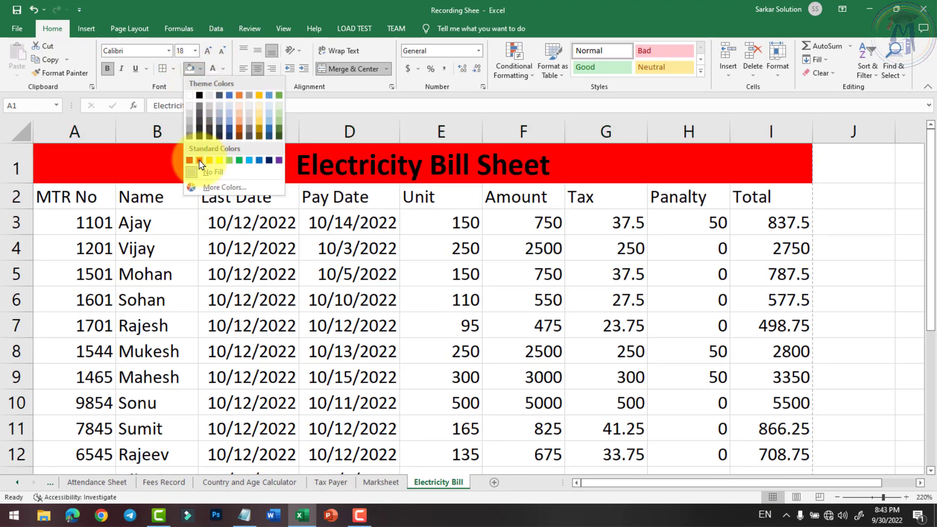
left_click(260, 158)
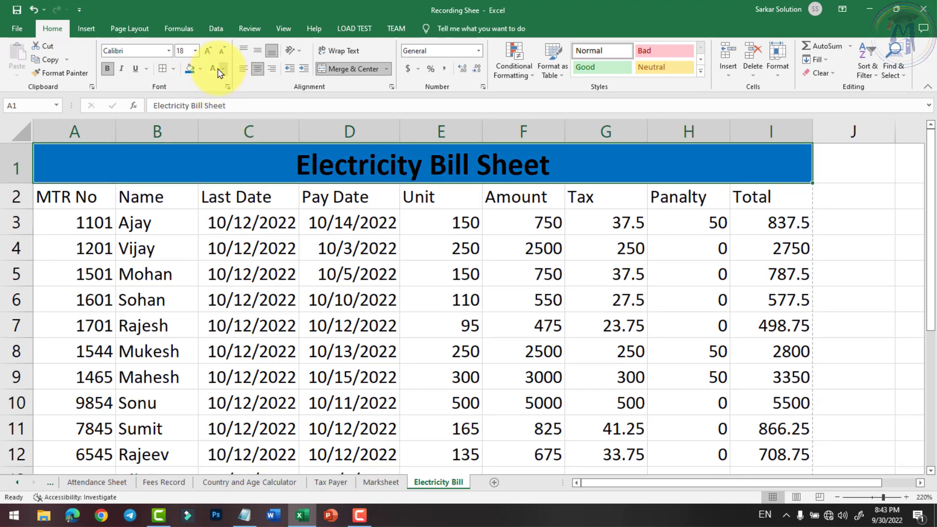
left_click(201, 69)
left_click(268, 161)
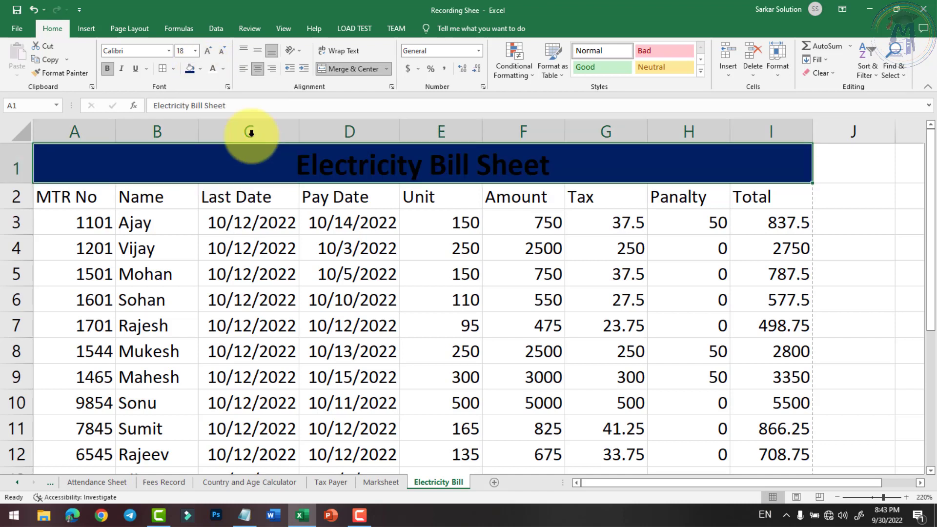
left_click(223, 69)
left_click(216, 110)
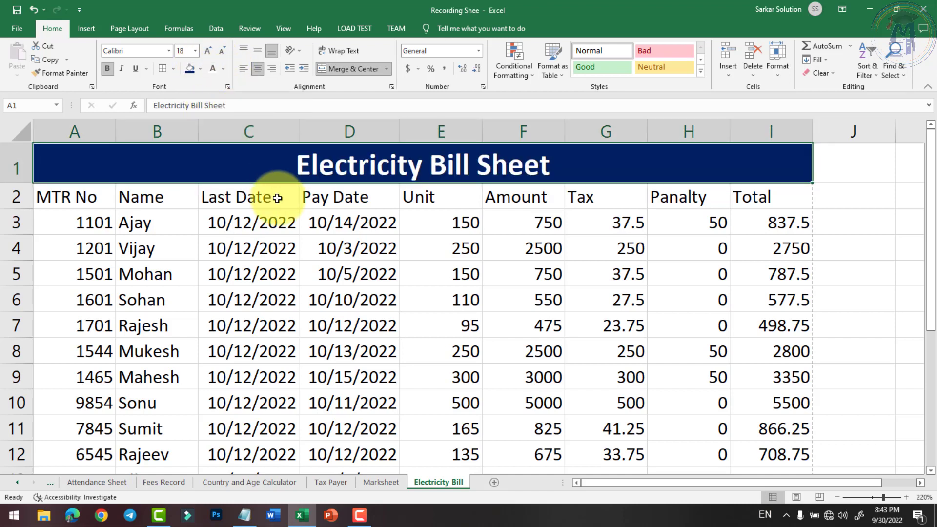
left_click(210, 214)
Step: Make the header row A2:I2 bold, centred and gold-filled
left_click(112, 200)
left_click_drag(126, 201, 745, 194)
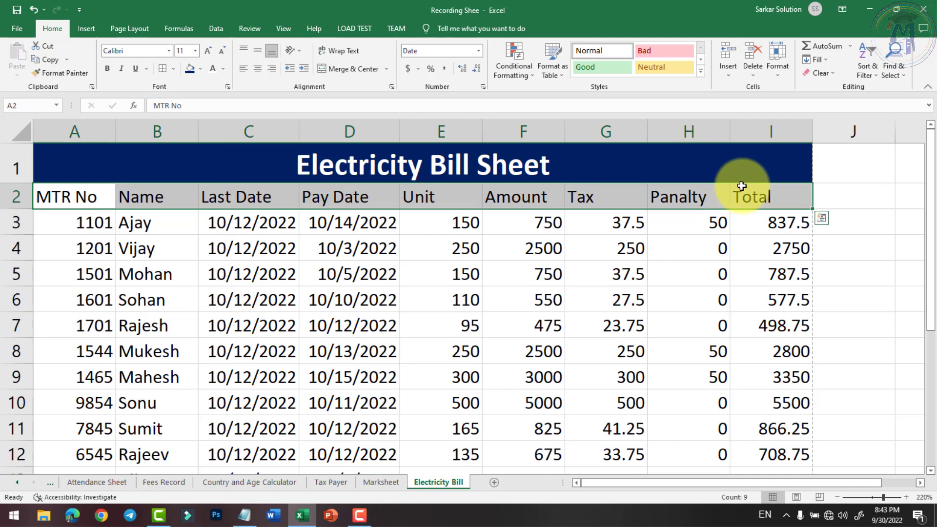
left_click(108, 69)
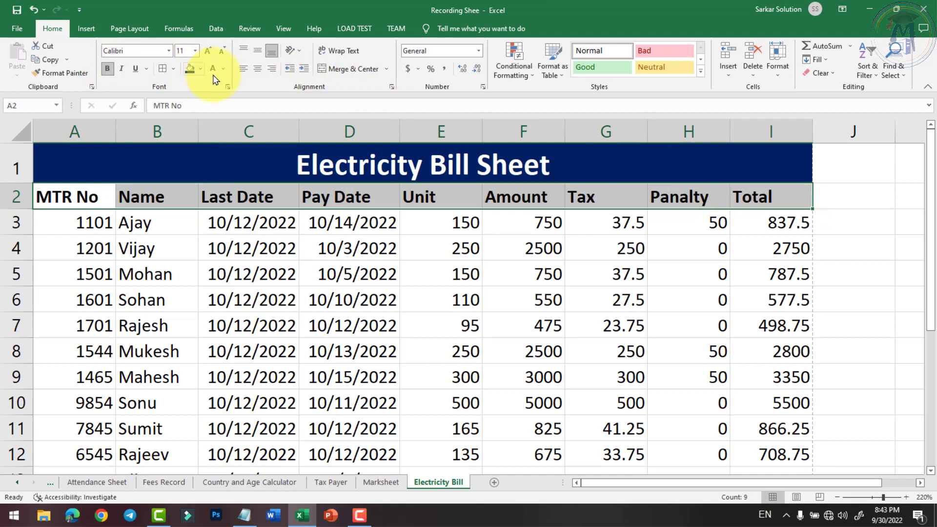
left_click(257, 71)
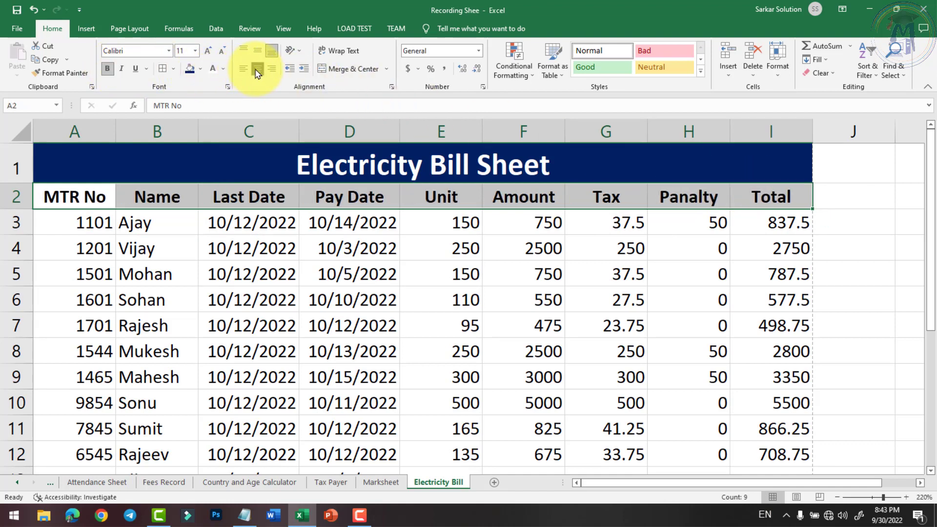
left_click(201, 72)
left_click(201, 158)
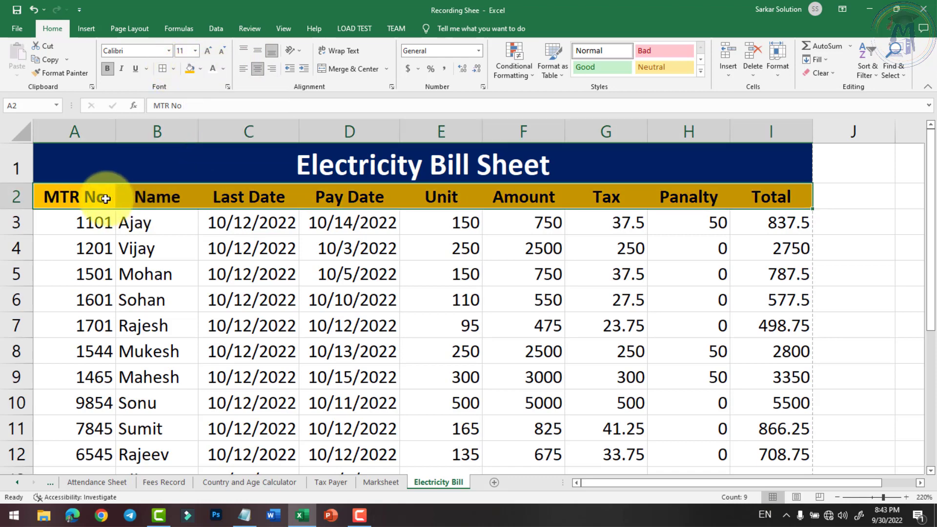
Step: Apply All Borders to A2:I13 and centre every cell in the table
mouse_move(105, 198)
left_mouse_down()
mouse_move(727, 428)
mouse_move(778, 436)
left_mouse_up()
left_click(164, 70)
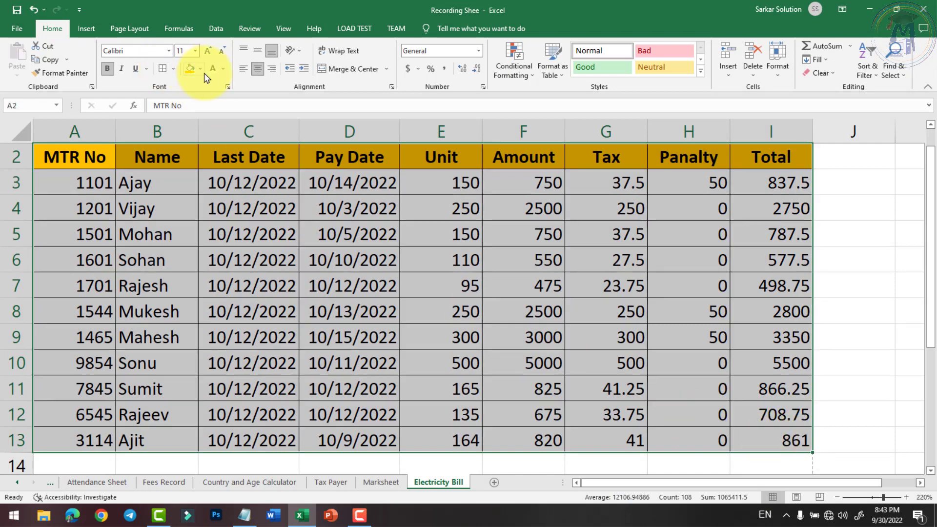
left_click(258, 68)
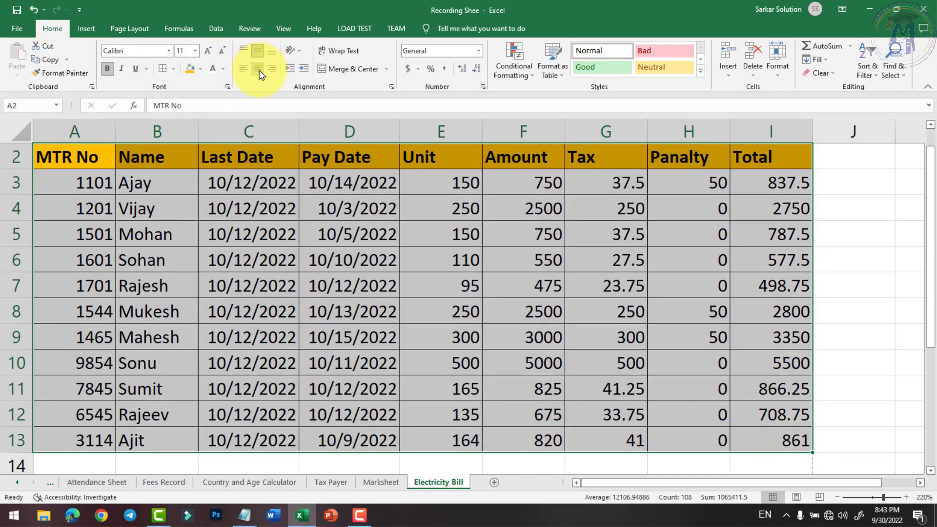
left_click(260, 72)
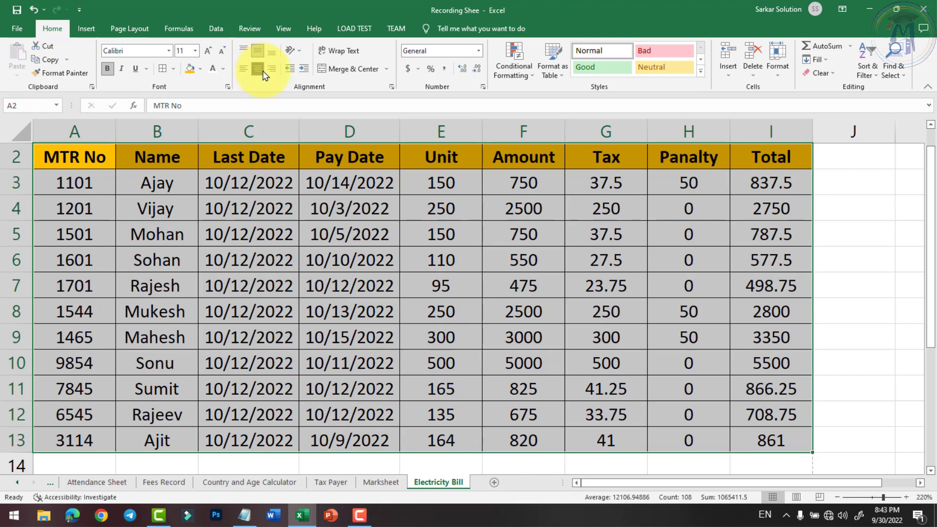
scroll(537, 264, "up", 2)
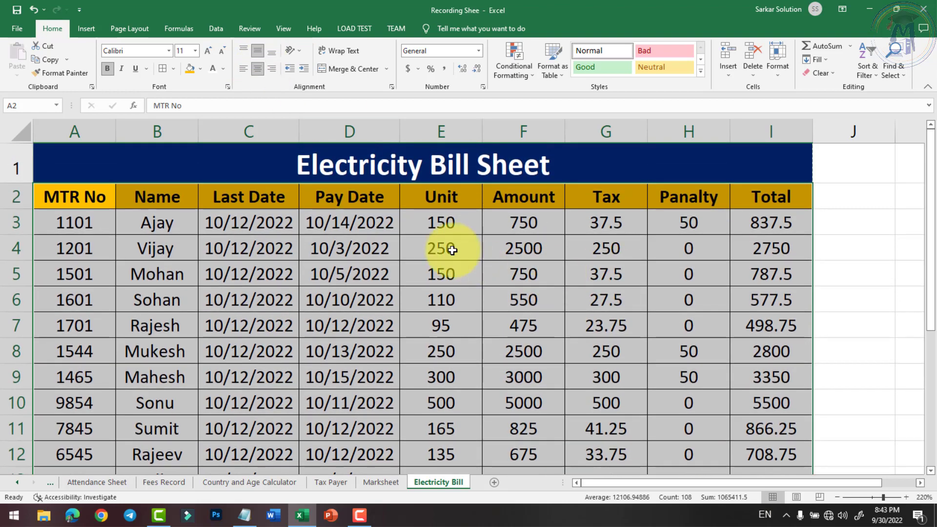
left_click(20, 30)
left_click(33, 233)
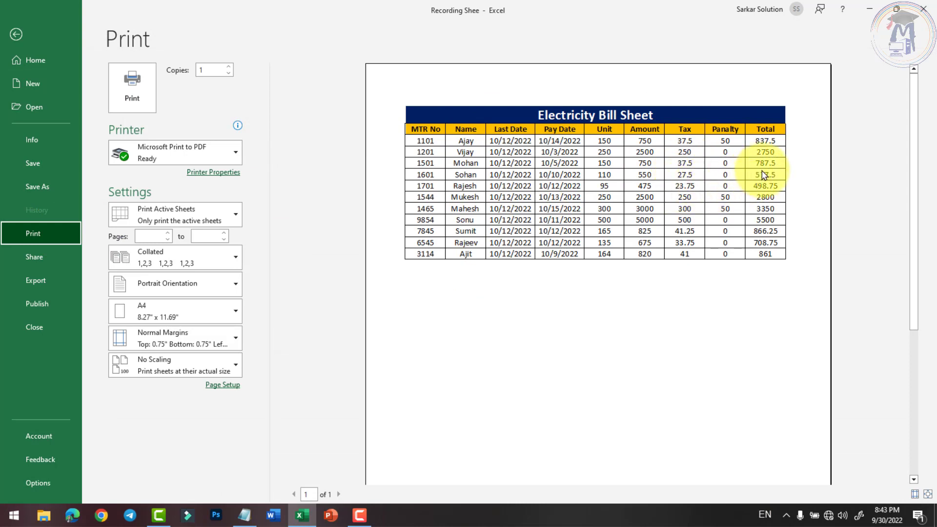
left_click(683, 169)
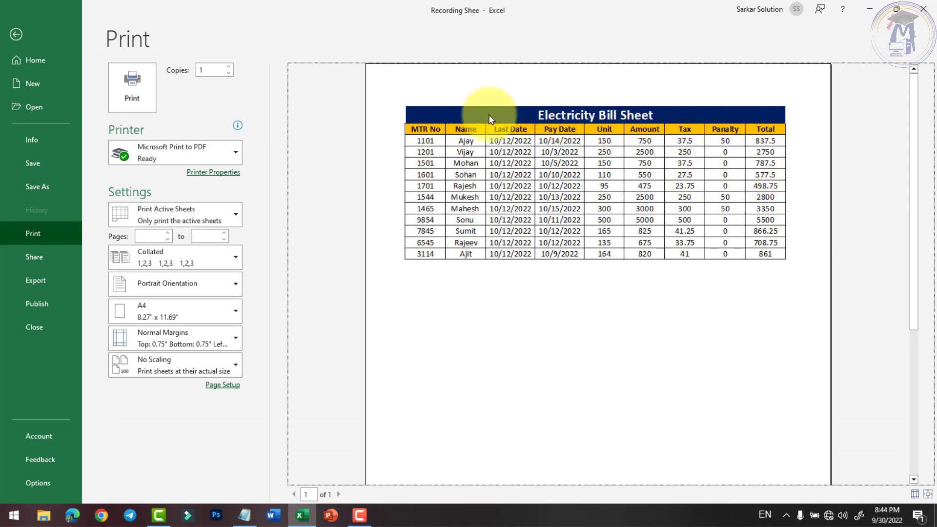
left_click(25, 28)
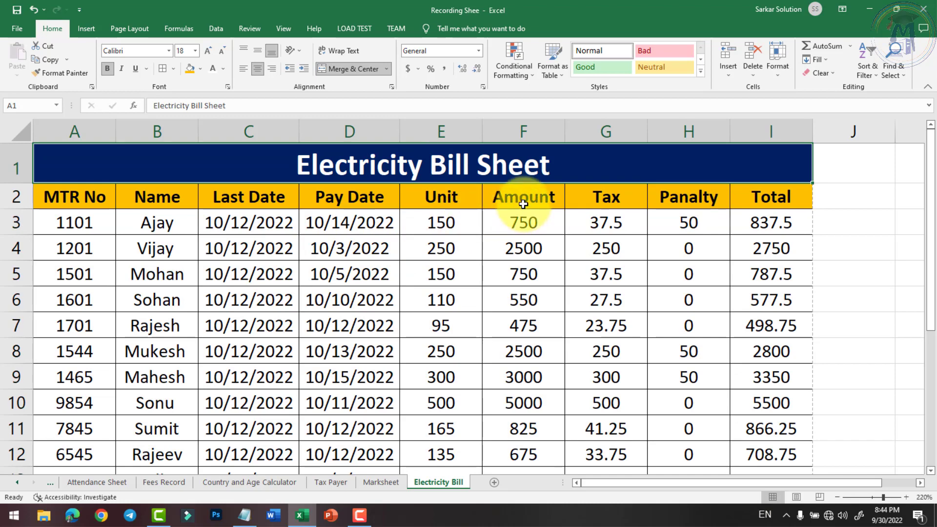
scroll(525, 293, "down", 1)
scroll(529, 312, "up", 1)
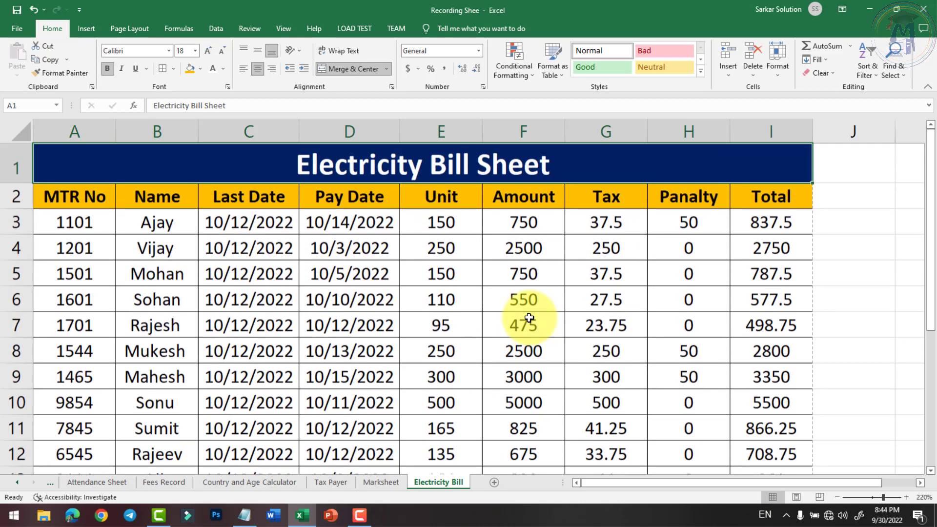
scroll(533, 318, "down", 2)
left_click_drag(80, 338, 799, 403)
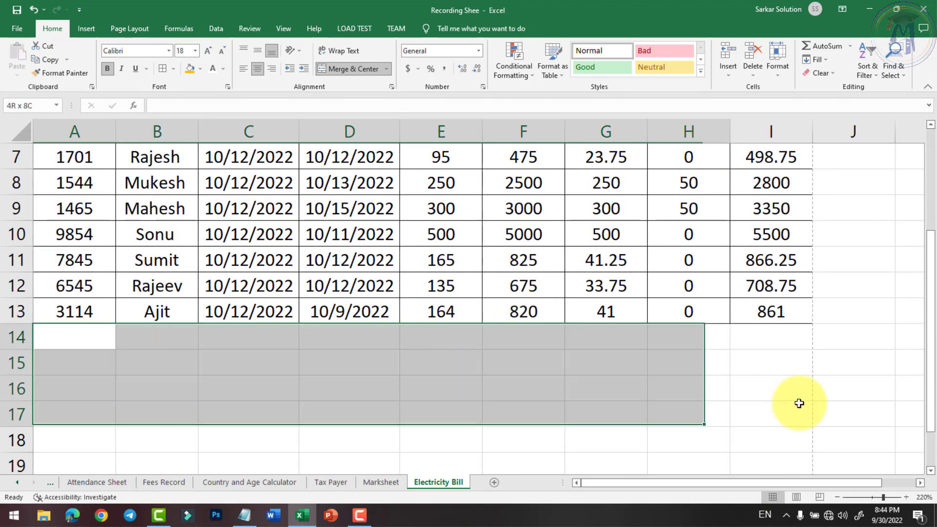
left_click(738, 417)
scroll(405, 369, "up", 1)
scroll(409, 365, "up", 1)
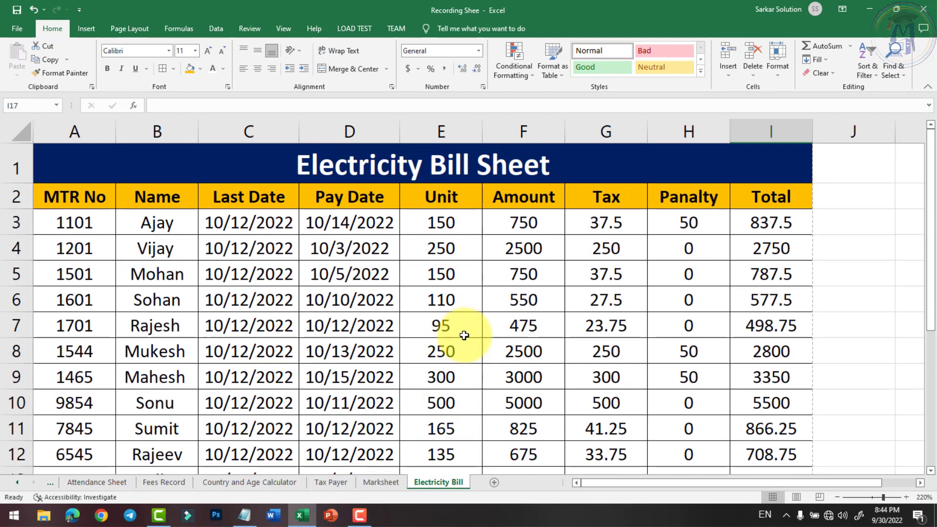